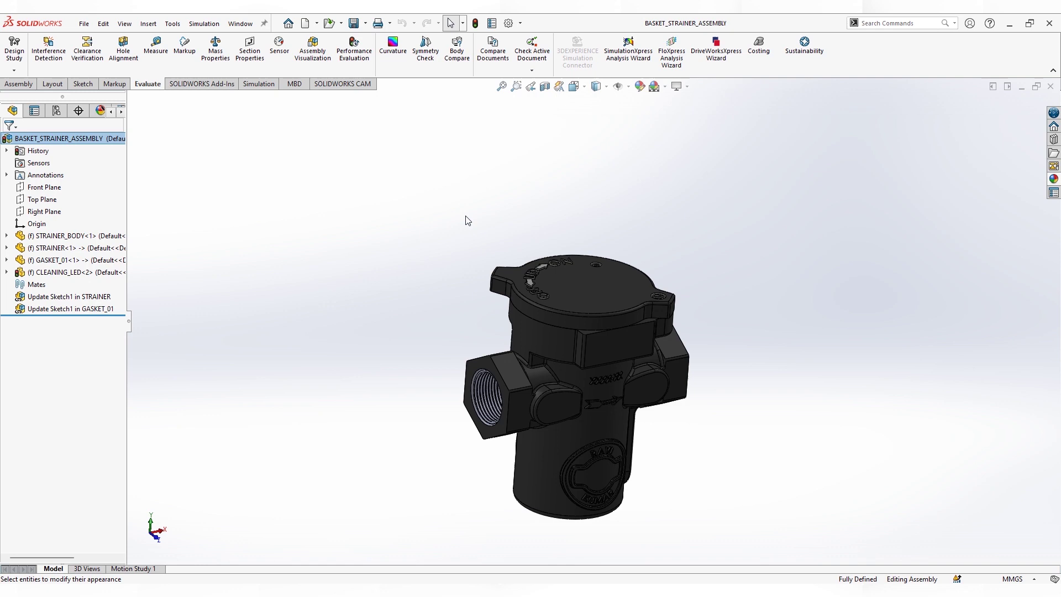
# Orbit the basket strainer assembly to view it from another side.
pyautogui.moveTo(497, 382)
pyautogui.mouseDown(button='middle')
pyautogui.moveTo(509, 403)
pyautogui.moveTo(765, 436)
pyautogui.moveTo(724, 485)
pyautogui.mouseUp(button='middle')
# Insert a new blank part into the basket strainer assembly.
pyautogui.scroll(-2, 724, 486)
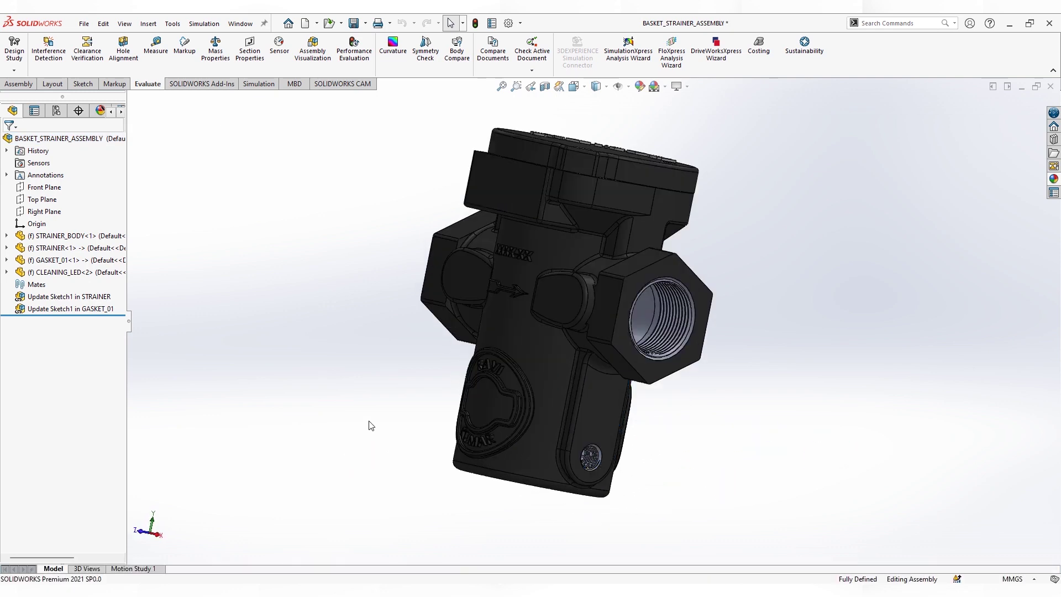
pyautogui.click(18, 84)
pyautogui.click(62, 70)
pyautogui.click(72, 90)
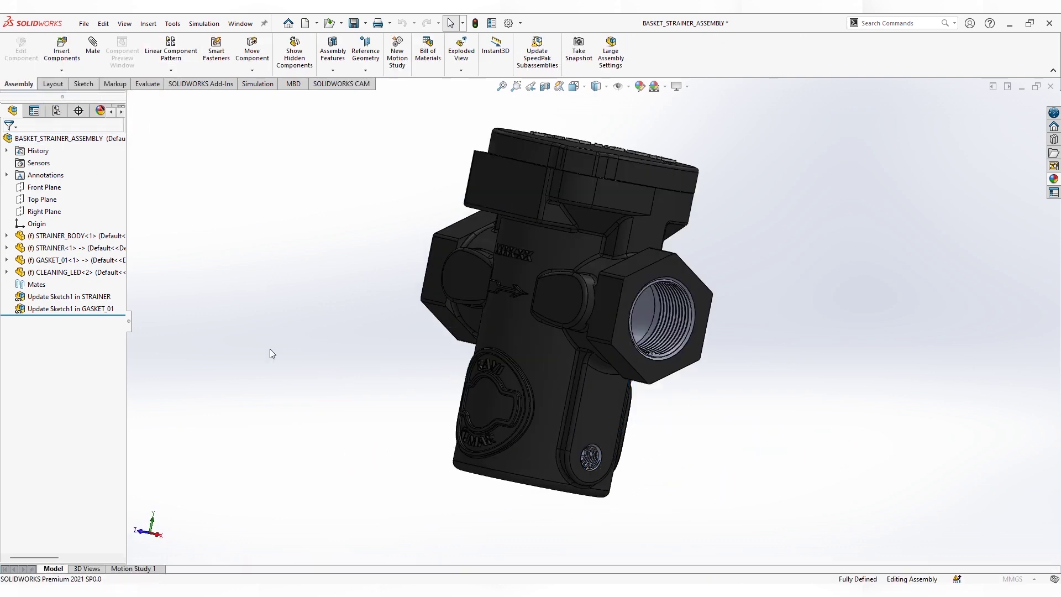
pyautogui.click(271, 360)
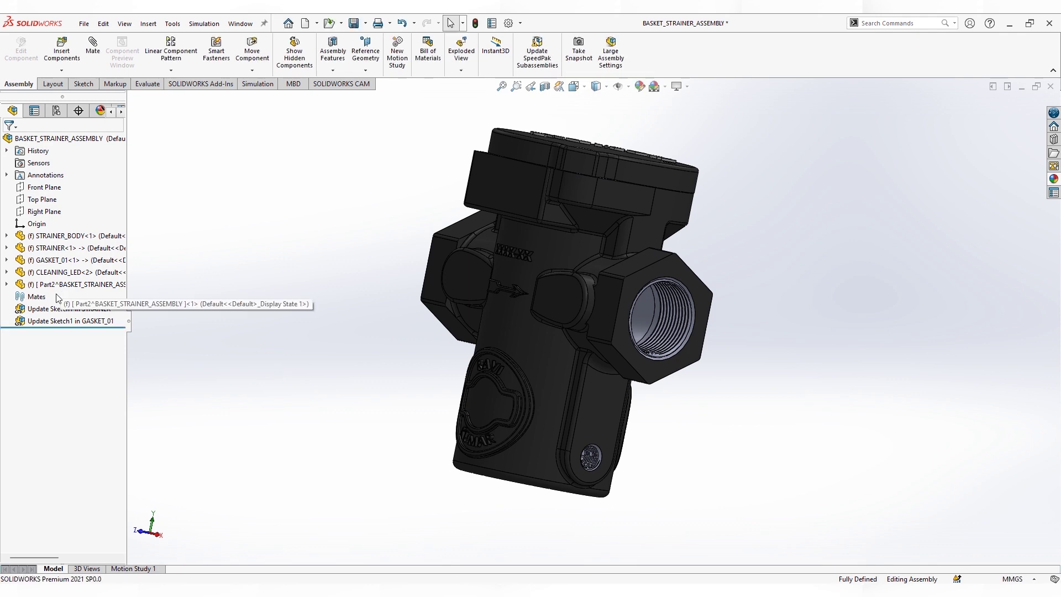
# Open the new part, save it as DRAIN_PLUG, and return to the assembly with it selected.
pyautogui.rightClick(44, 285)
pyautogui.click(325, 314)
pyautogui.click(84, 23)
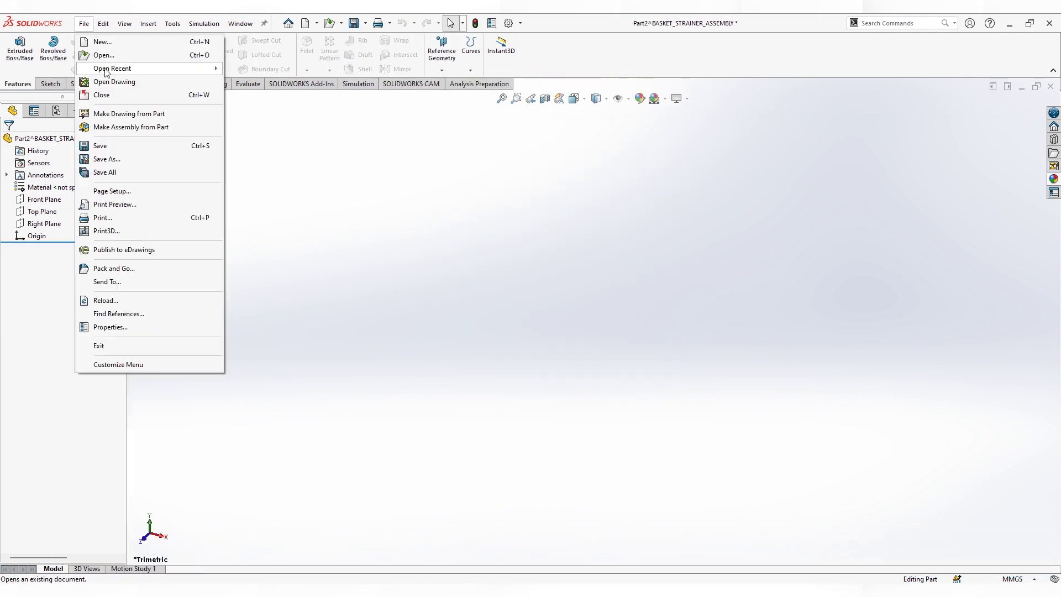
pyautogui.click(103, 156)
pyautogui.write('DRA')
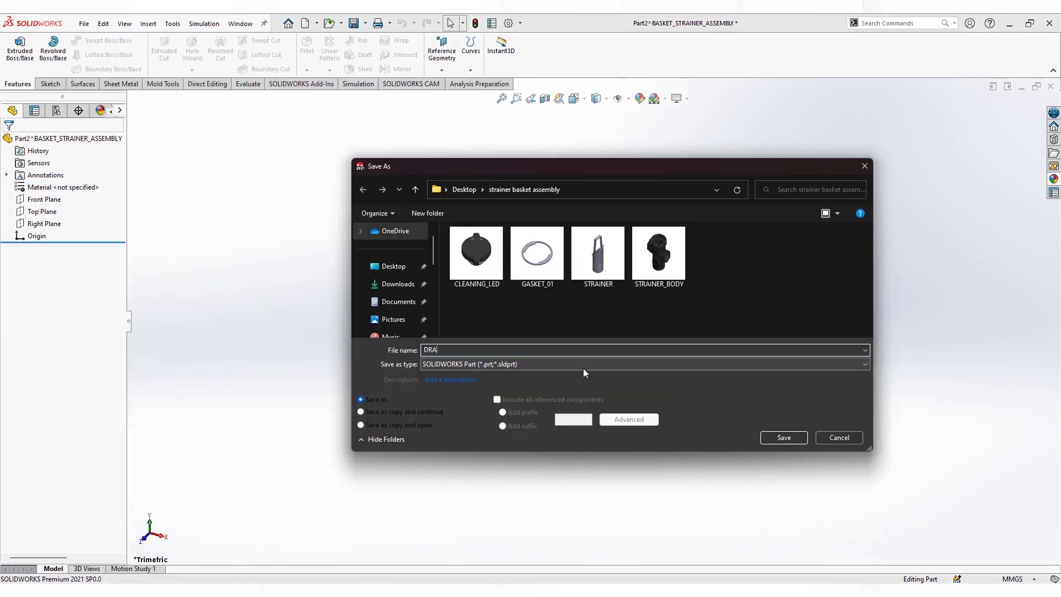
pyautogui.write('IN')
pyautogui.write('PLUG')
pyautogui.press('Return')
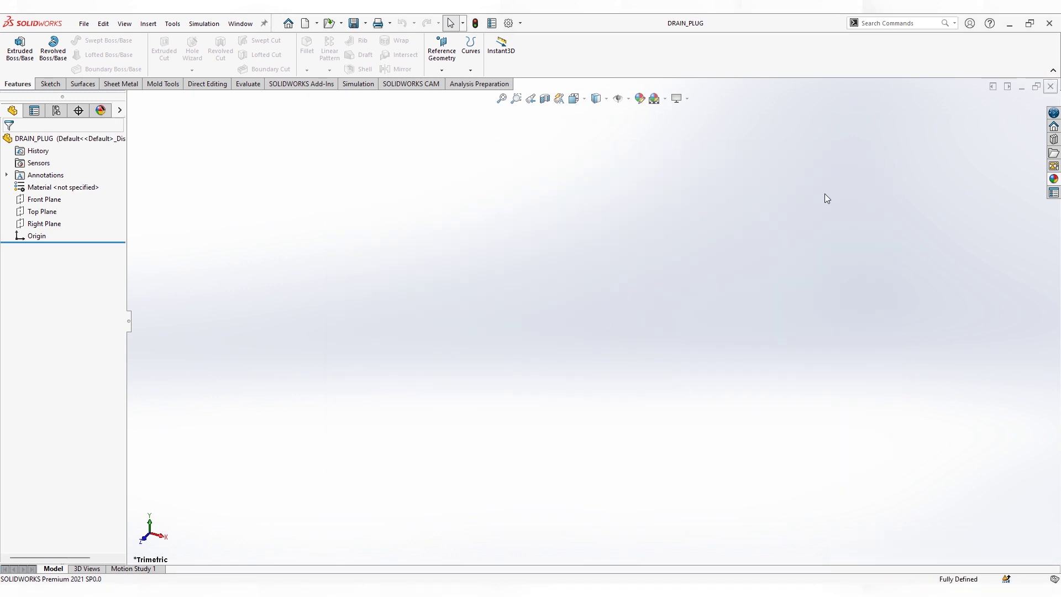
pyautogui.hotkey('ctrl', 'Tab')
pyautogui.click(6, 284)
# Edit DRAIN_PLUG in place and start a sketch on its Front Plane.
pyautogui.click(66, 284)
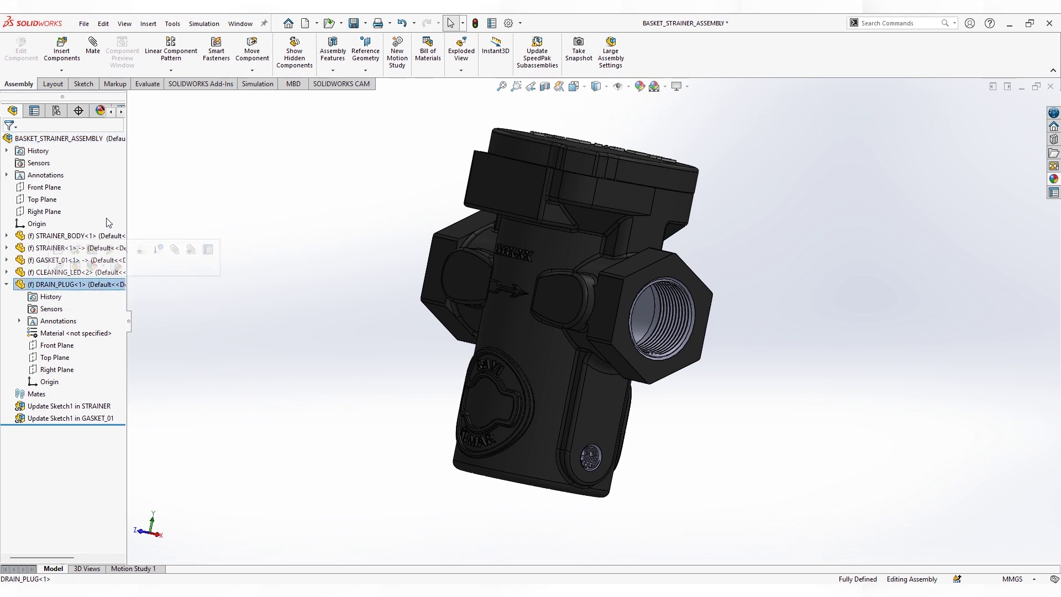
pyautogui.click(83, 246)
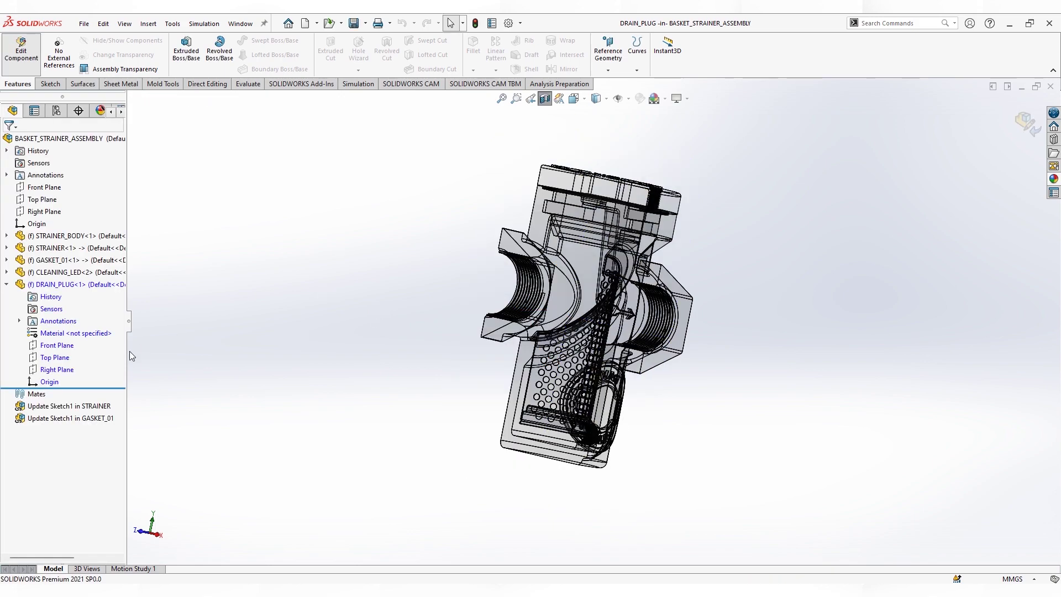
pyautogui.click(57, 345)
pyautogui.click(48, 84)
pyautogui.click(182, 49)
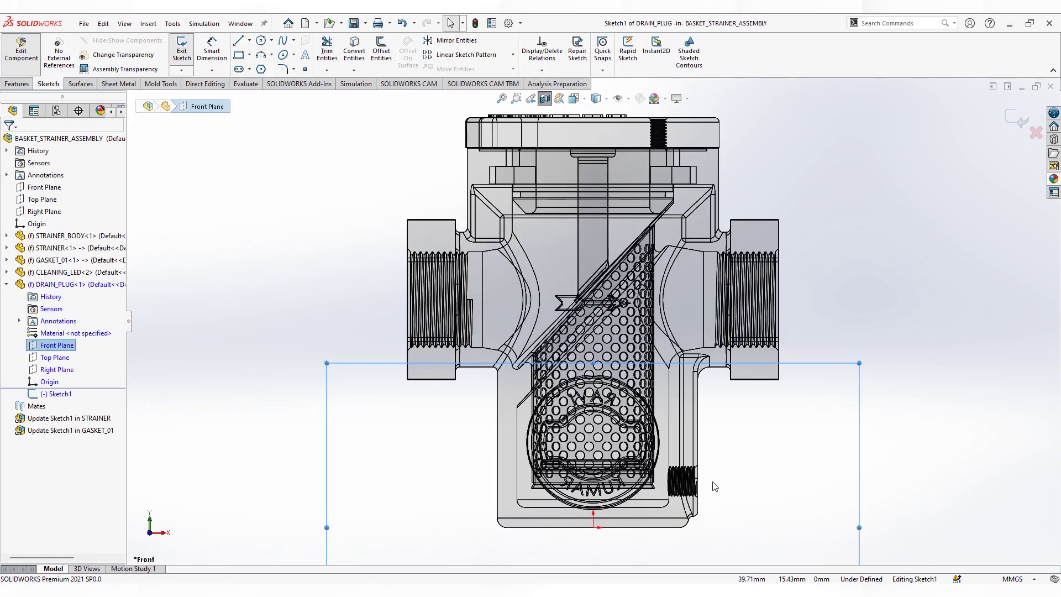
# Draw a corner rectangle across the threaded drain port.
pyautogui.scroll(-8, 702, 394)
pyautogui.click(238, 55)
pyautogui.click(467, 322)
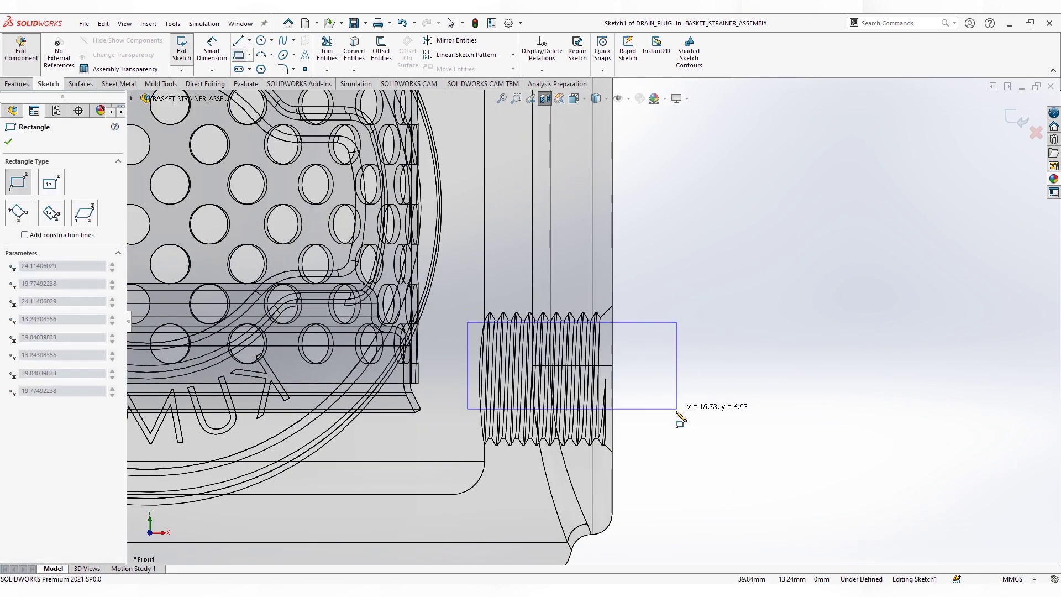
pyautogui.click(673, 377)
# Dimension the rectangle's bottom edge 15.5 mm above the body's base.
pyautogui.click(211, 50)
pyautogui.click(645, 376)
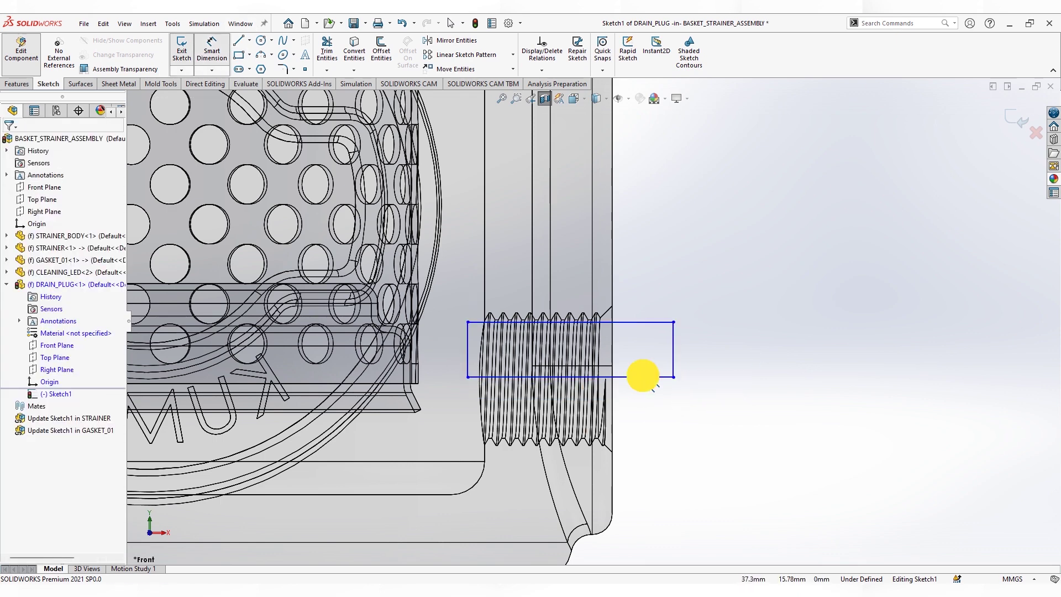
pyautogui.scroll(3, 644, 372)
pyautogui.click(475, 447)
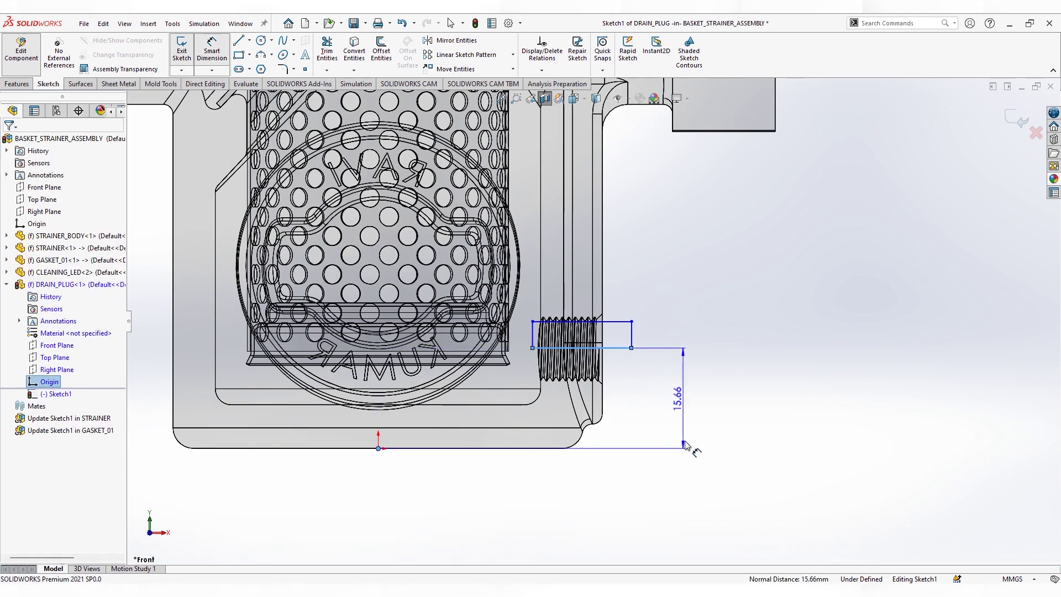
pyautogui.click(685, 440)
pyautogui.write('15.5')
pyautogui.press('Return')
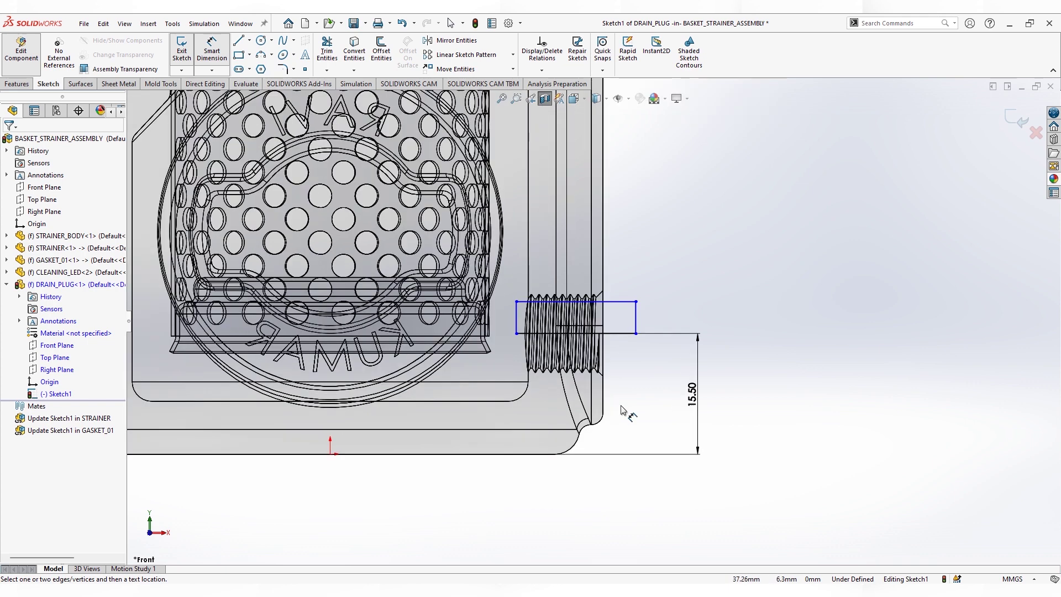
# Give the rectangle a 5 mm height and place it 35 mm from the origin.
pyautogui.scroll(-2, 586, 354)
pyautogui.click(670, 327)
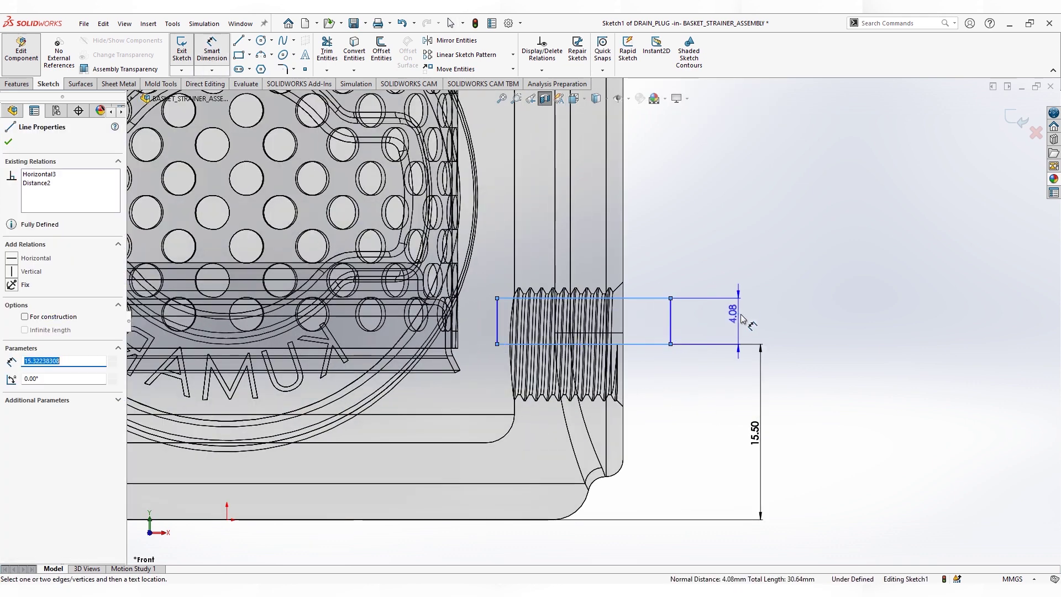
pyautogui.click(740, 321)
pyautogui.write('5')
pyautogui.press('Return')
pyautogui.scroll(-2, 648, 308)
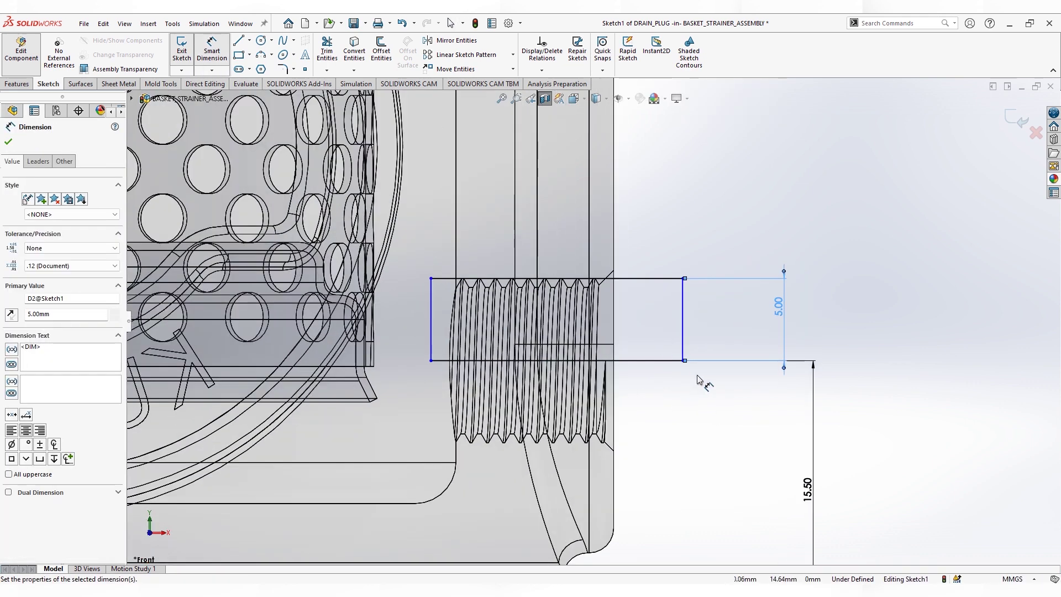
pyautogui.click(846, 297)
pyautogui.click(682, 342)
pyautogui.scroll(3, 594, 321)
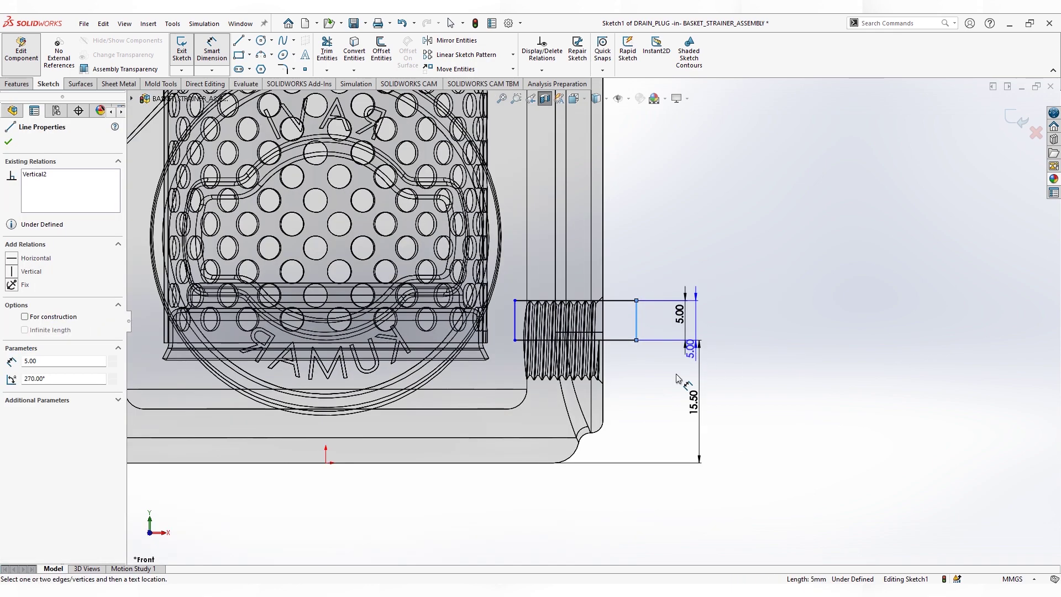
pyautogui.click(326, 463)
pyautogui.click(484, 537)
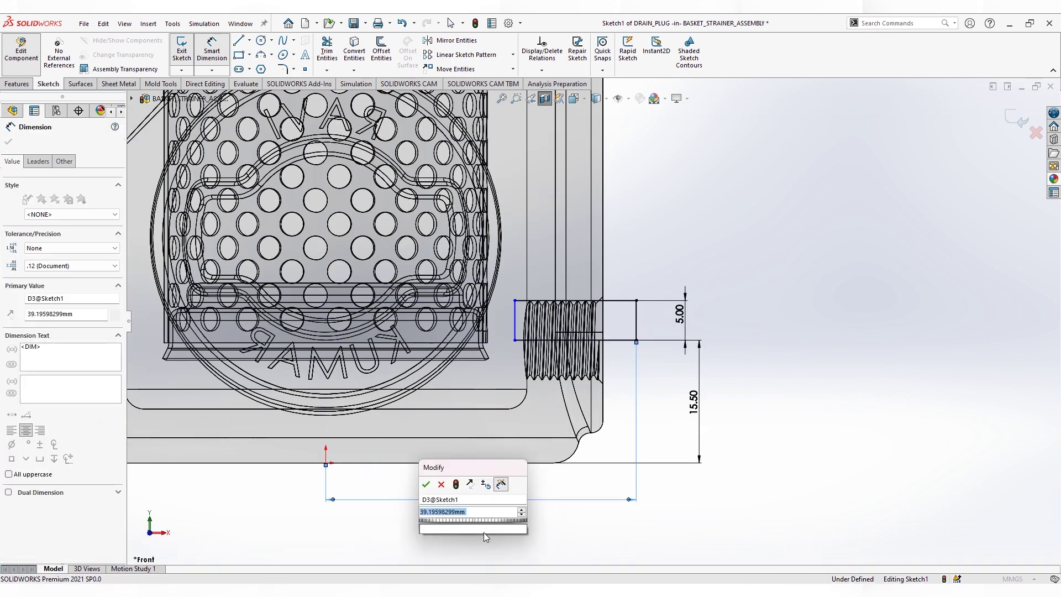
pyautogui.write('35')
pyautogui.press('Return')
# Set the rectangle's width to 9 mm.
pyautogui.scroll(-3, 604, 389)
pyautogui.scroll(3, 605, 389)
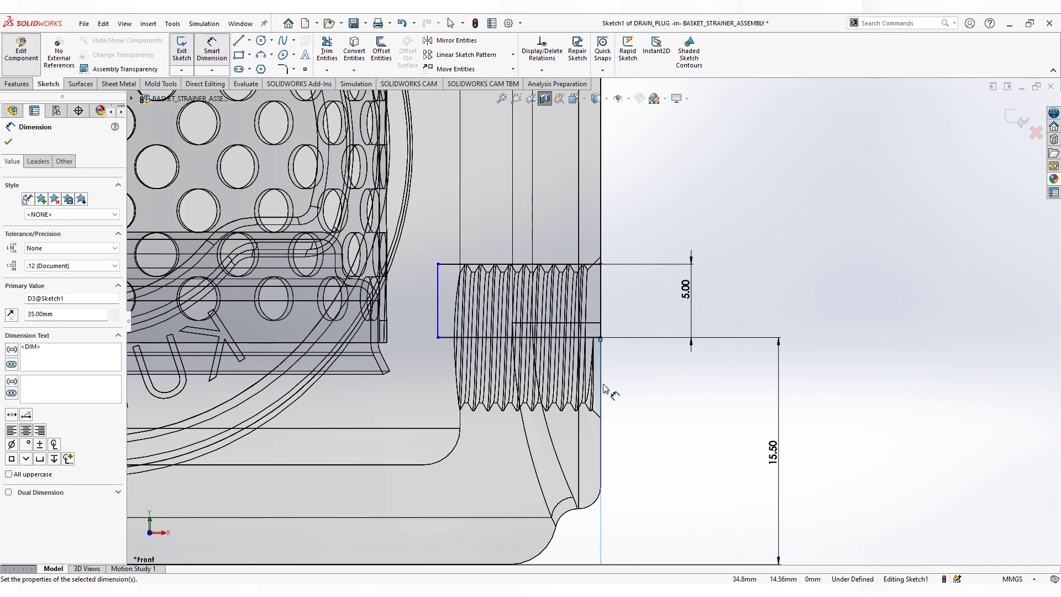
pyautogui.scroll(2, 608, 384)
pyautogui.click(575, 282)
pyautogui.click(649, 231)
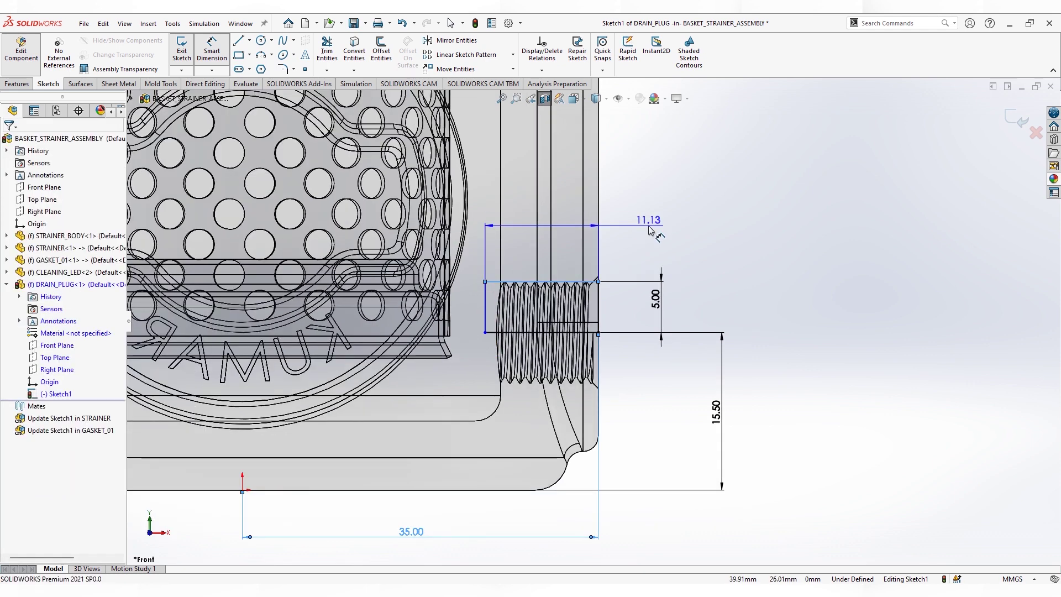
pyautogui.write('9')
pyautogui.press('Return')
pyautogui.press('Escape')
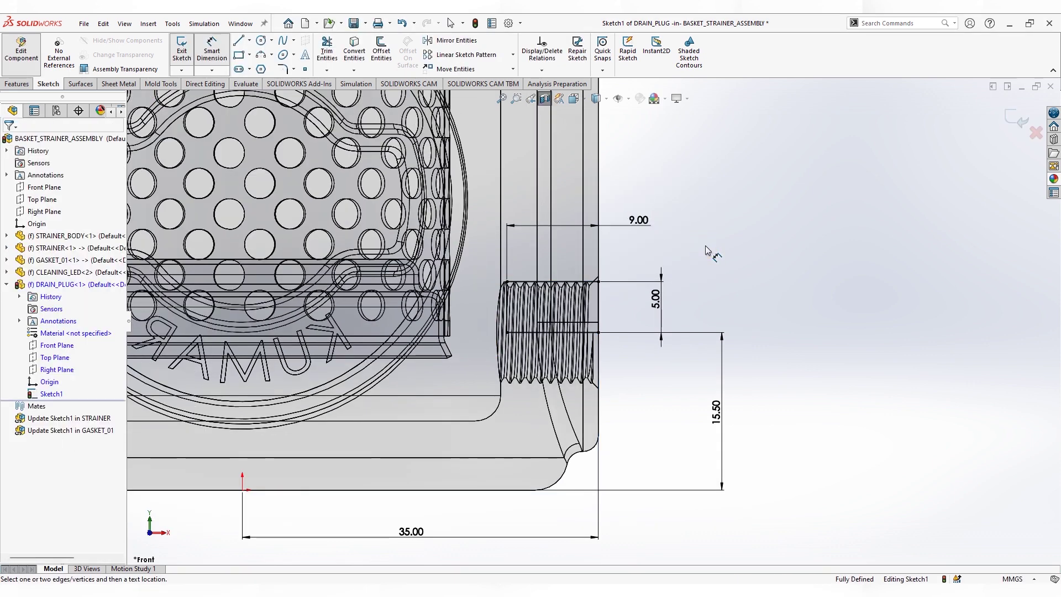
pyautogui.press('l')
pyautogui.scroll(-3, 580, 266)
# Draw the plug head's top and side lines and extend a sketch line to meet them.
pyautogui.scroll(-3, 620, 254)
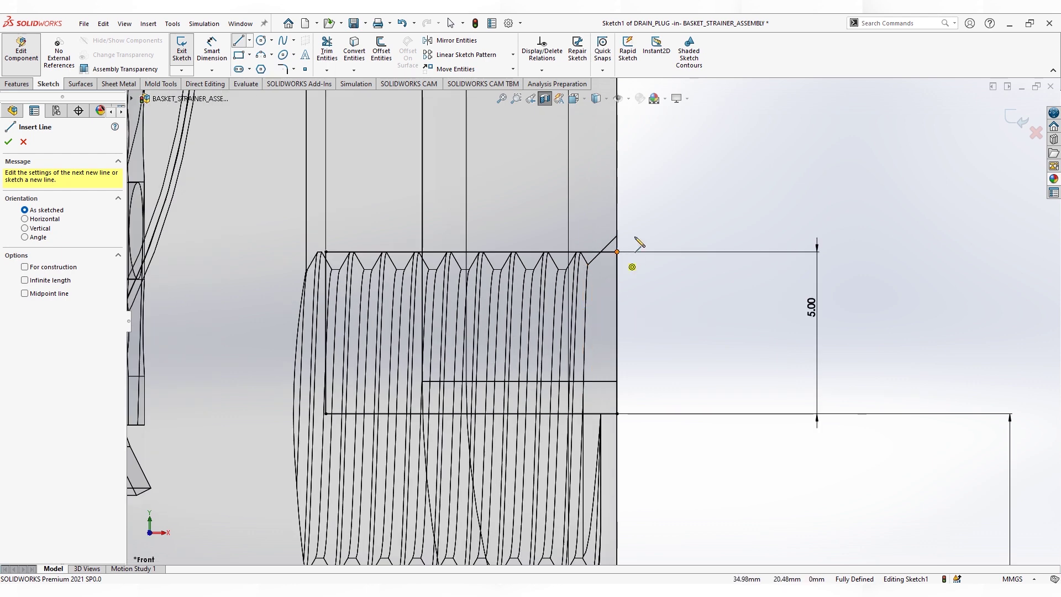
pyautogui.click(617, 190)
pyautogui.click(829, 190)
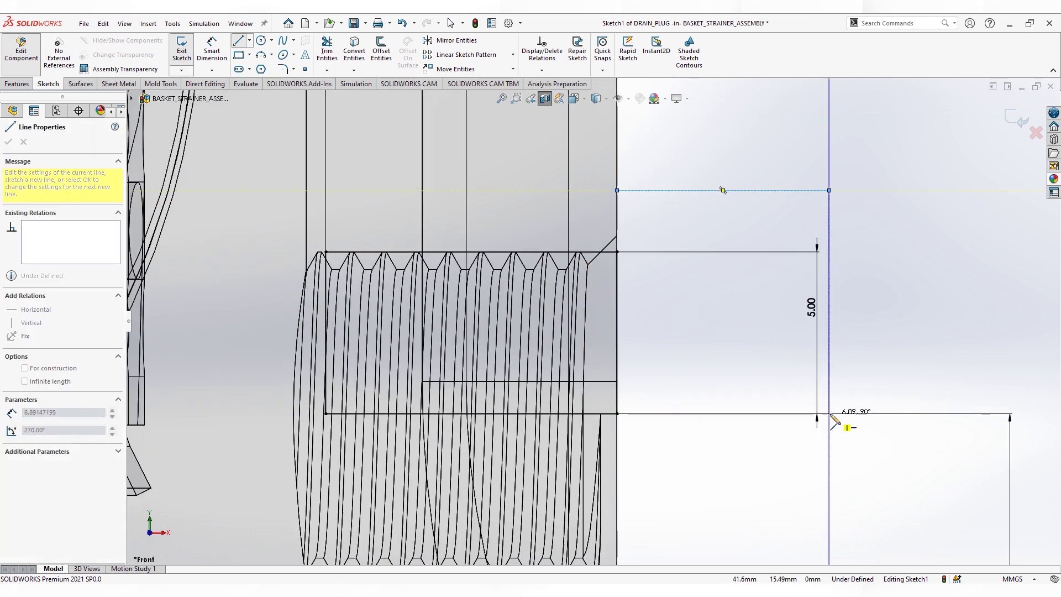
pyautogui.click(830, 414)
pyautogui.press('Escape')
pyautogui.click(617, 331)
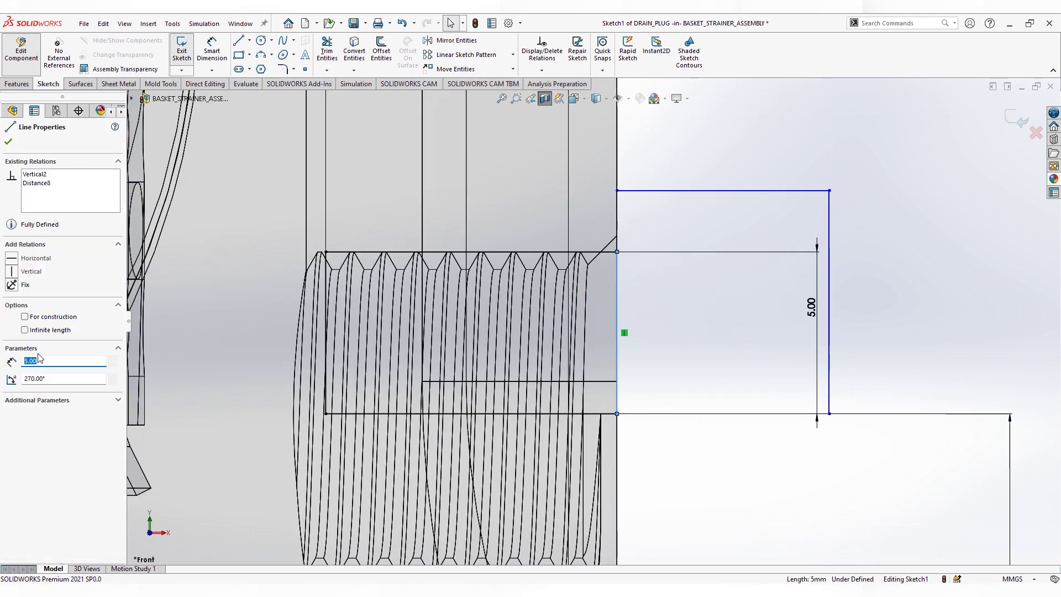
pyautogui.press('Escape')
pyautogui.click(326, 70)
pyautogui.click(327, 98)
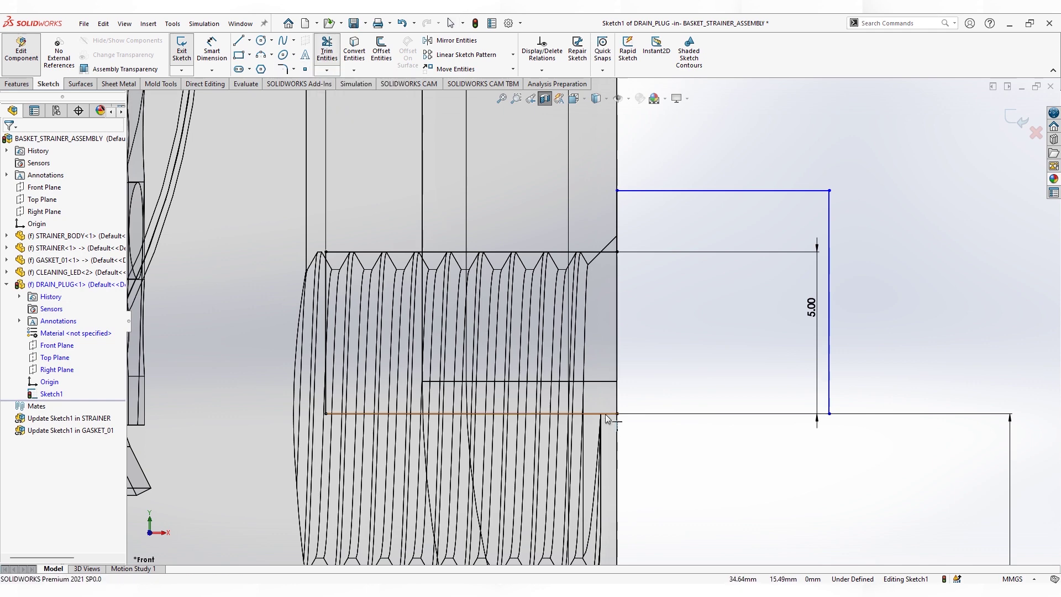
# Dimension the plug head 7 mm high and 6.5 mm wide.
pyautogui.click(213, 55)
pyautogui.click(829, 296)
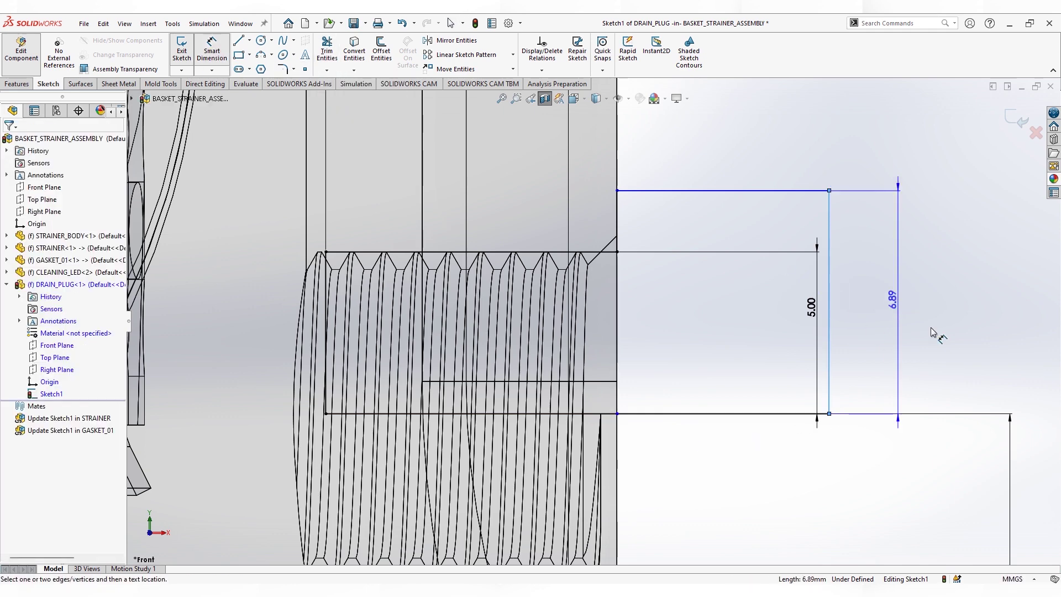
pyautogui.click(934, 332)
pyautogui.click(782, 188)
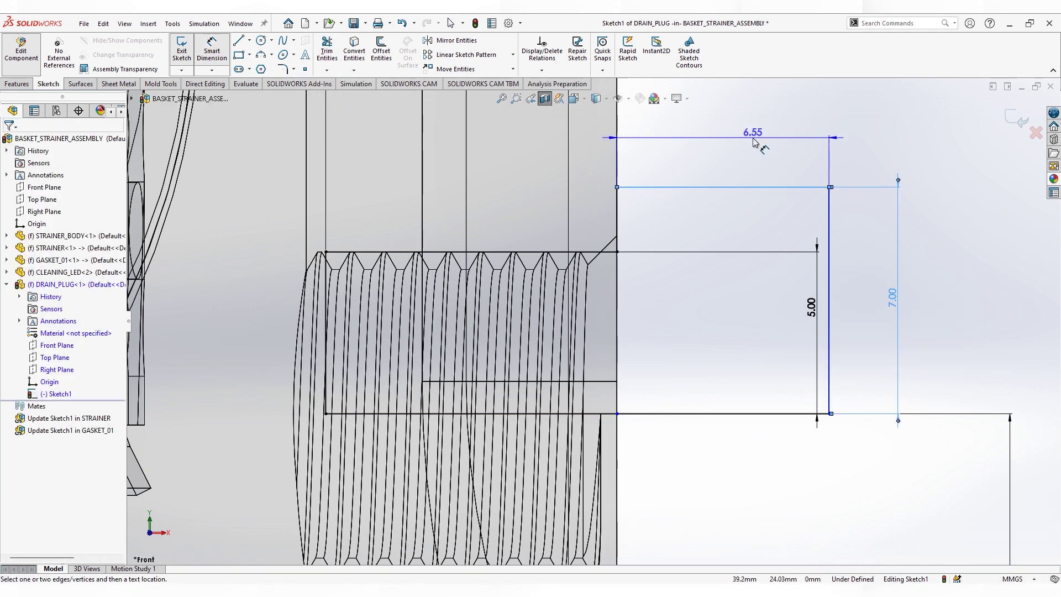
pyautogui.click(753, 140)
pyautogui.write('6.5')
pyautogui.press('Return')
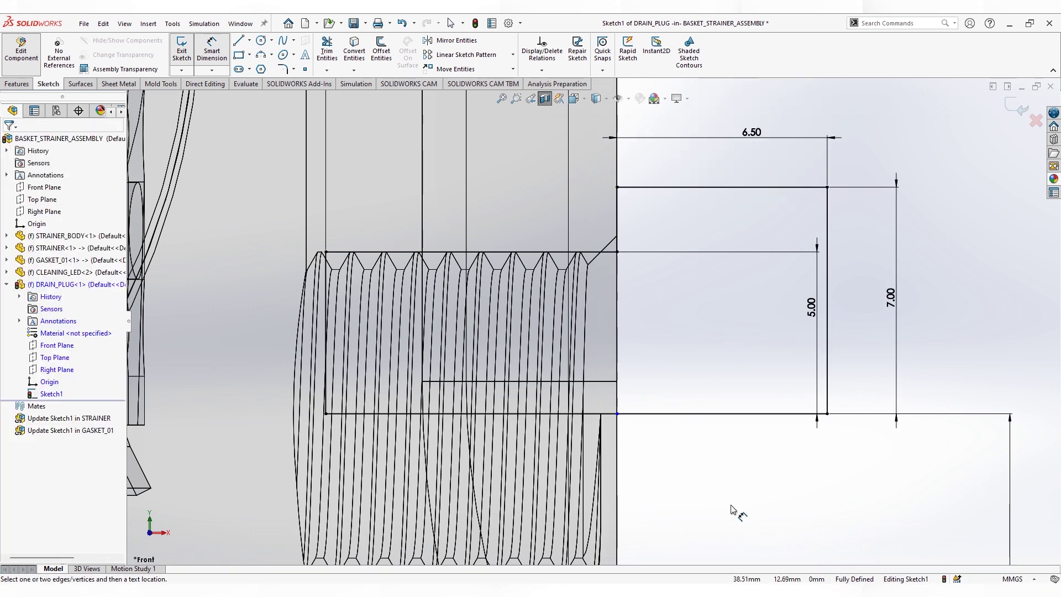
# Add a 0.5 mm sketch chamfer on the thread-end corner.
pyautogui.click(294, 69)
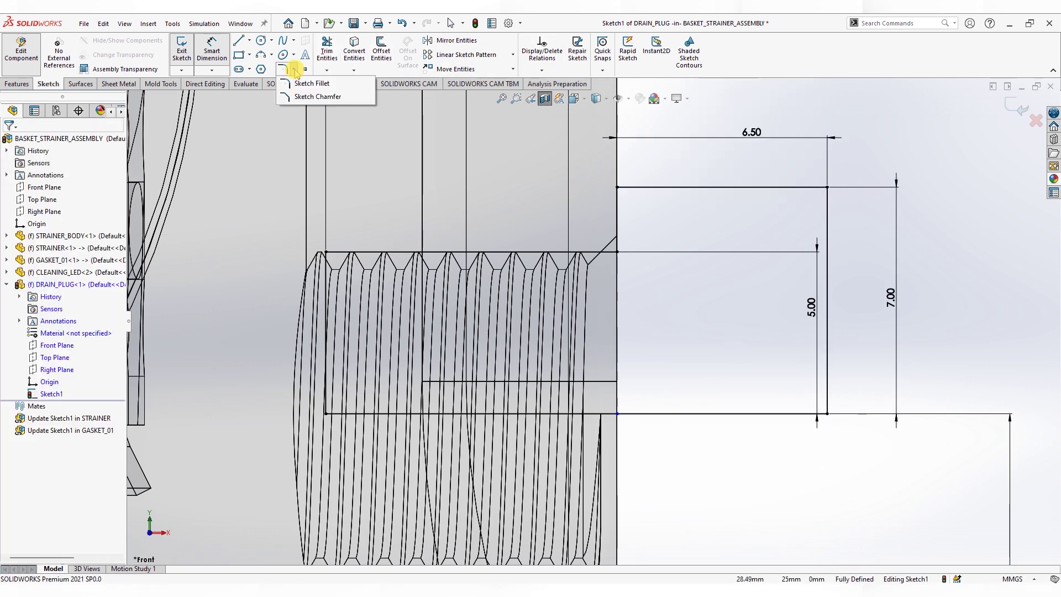
pyautogui.click(310, 98)
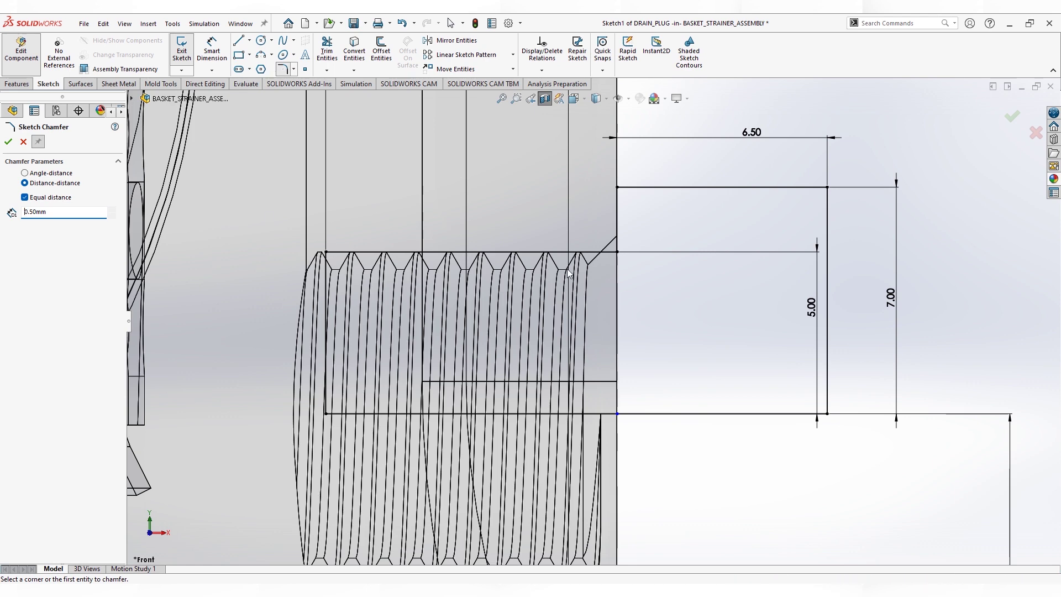
pyautogui.click(618, 253)
pyautogui.scroll(-5, 611, 242)
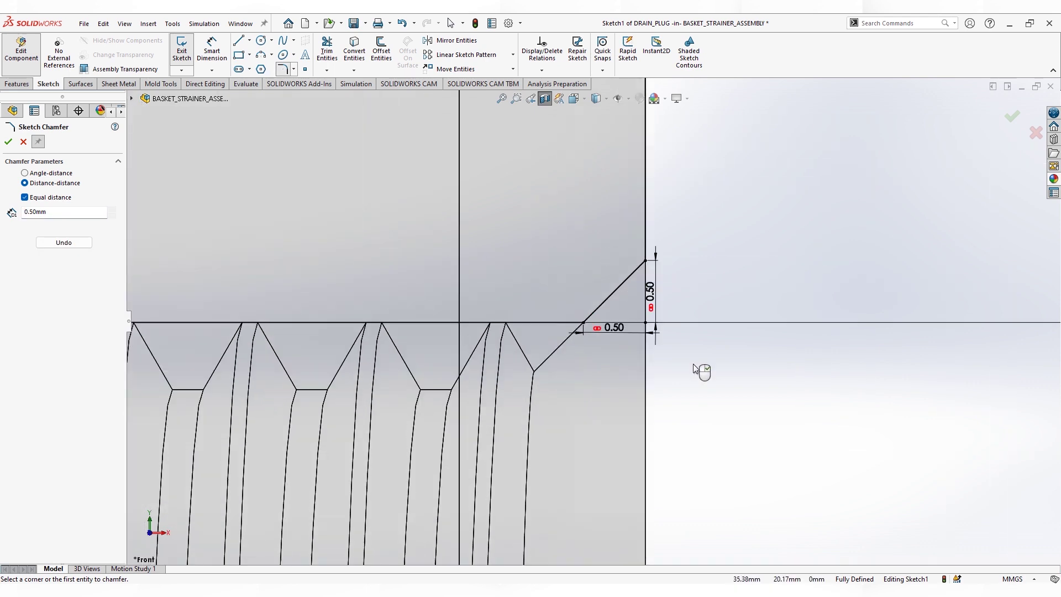
pyautogui.click(8, 144)
pyautogui.scroll(3, 603, 362)
pyautogui.scroll(3, 610, 357)
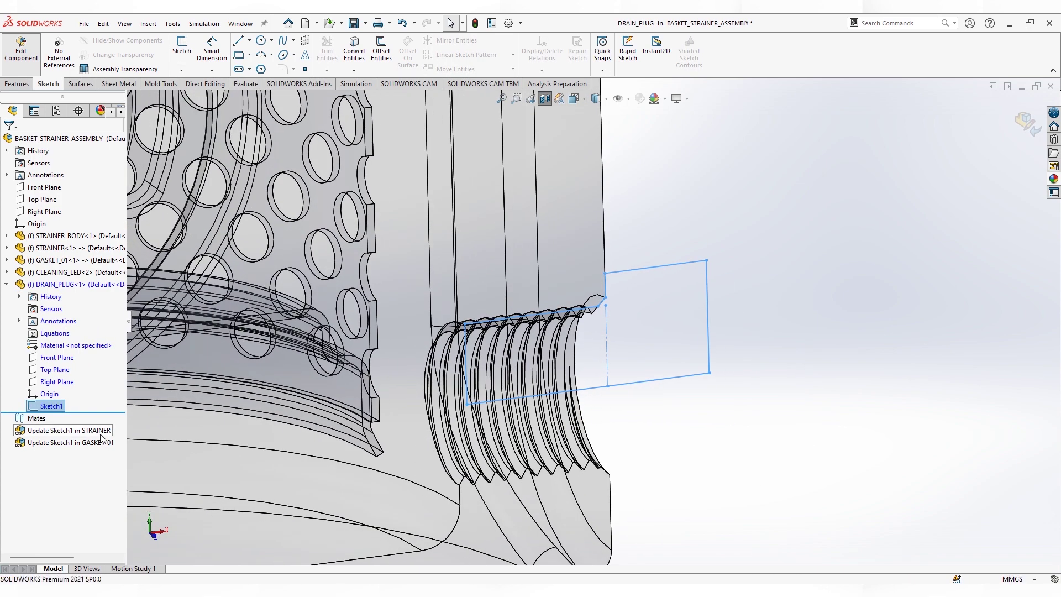
# Revolve the drain plug sketch into a solid.
pyautogui.click(17, 84)
pyautogui.click(186, 50)
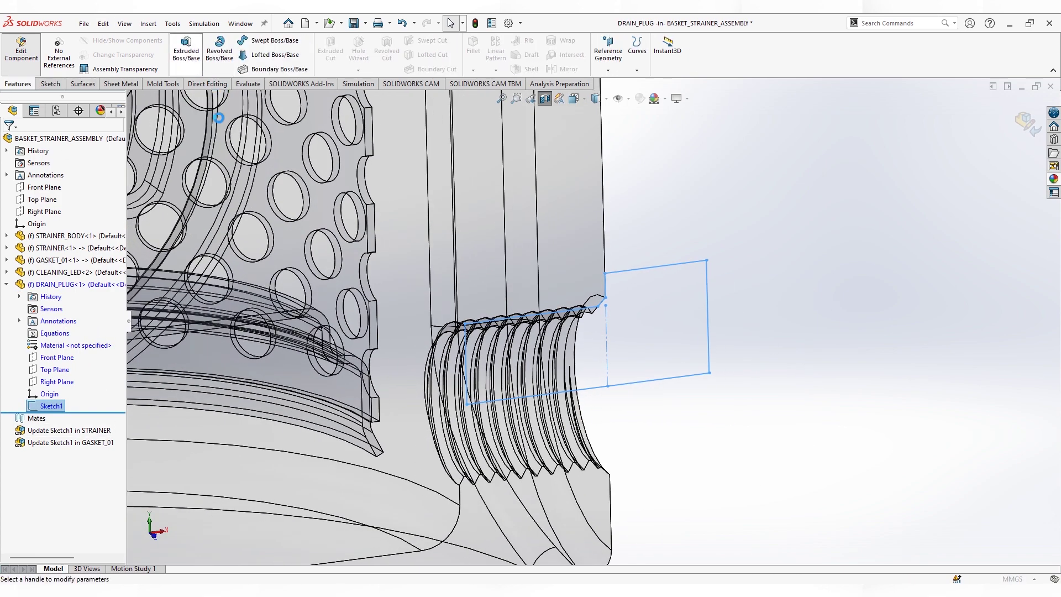
pyautogui.click(219, 51)
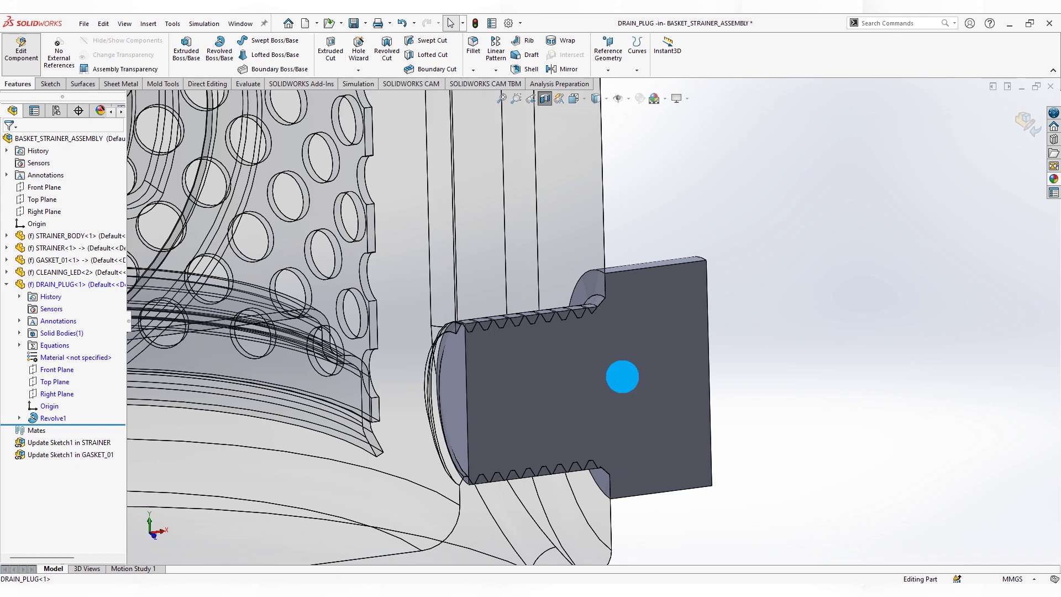
# Open DRAIN_PLUG in its own window and zoom in on it.
pyautogui.click(622, 377)
pyautogui.click(692, 200)
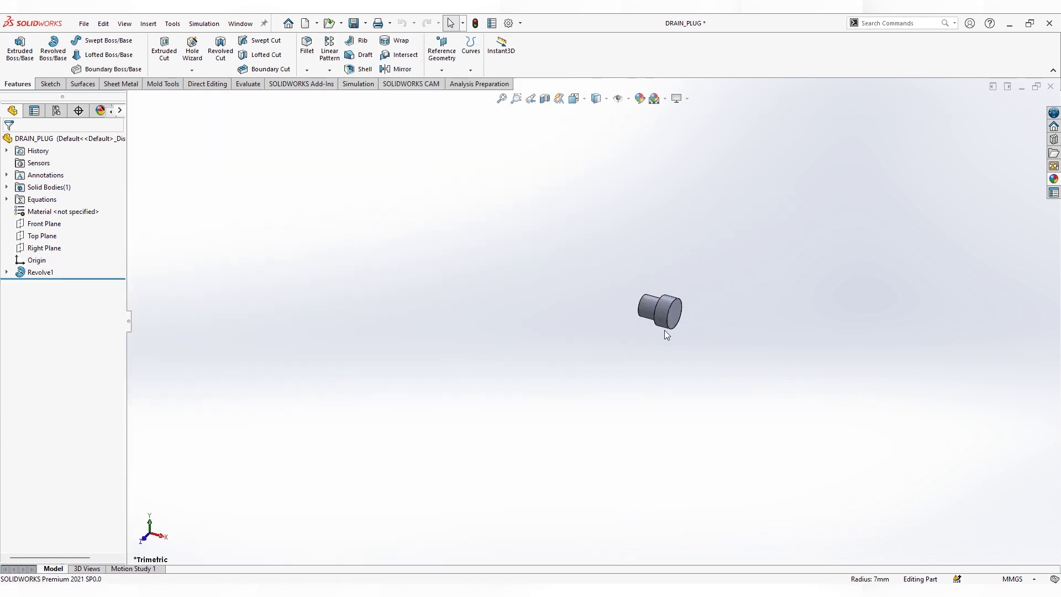
pyautogui.scroll(-5, 664, 330)
pyautogui.moveTo(505, 403); pyautogui.dragTo(520, 293, button='middle')
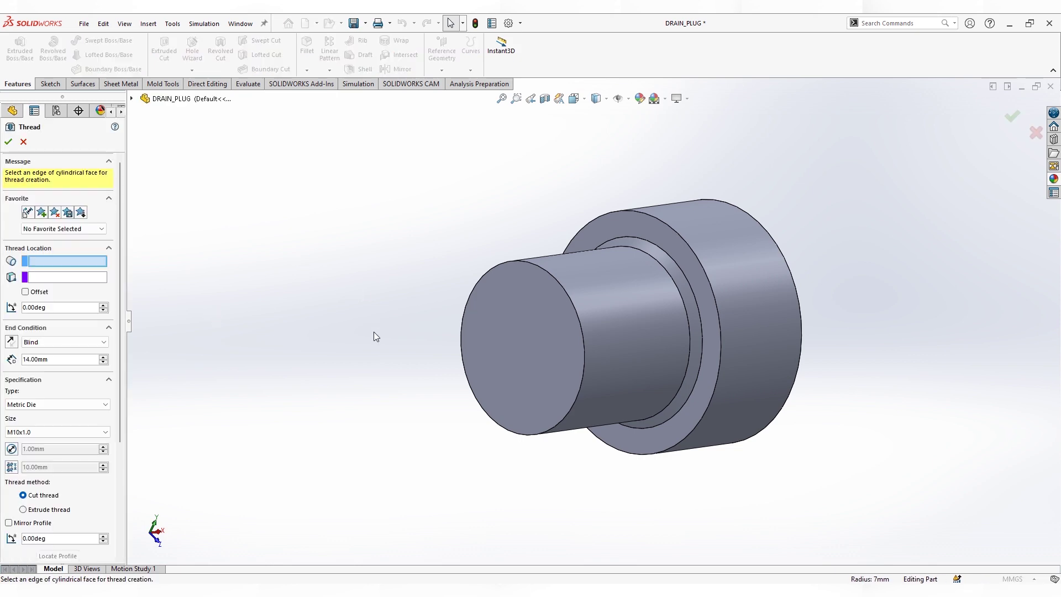
# Cut a 14 mm M10x1.0 thread along the plug's shank, then select the flat end face.
pyautogui.moveTo(374, 332); pyautogui.dragTo(636, 302, button='middle')
pyautogui.click(359, 304)
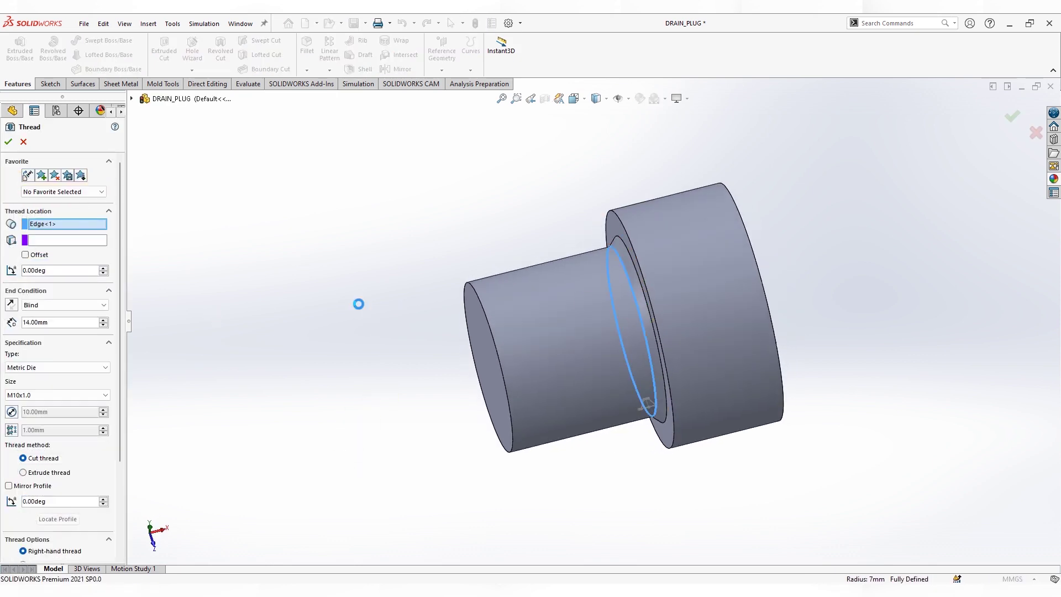
pyautogui.moveTo(359, 304)
pyautogui.mouseDown(button='middle')
pyautogui.moveTo(297, 420)
pyautogui.moveTo(288, 329)
pyautogui.mouseUp(button='middle')
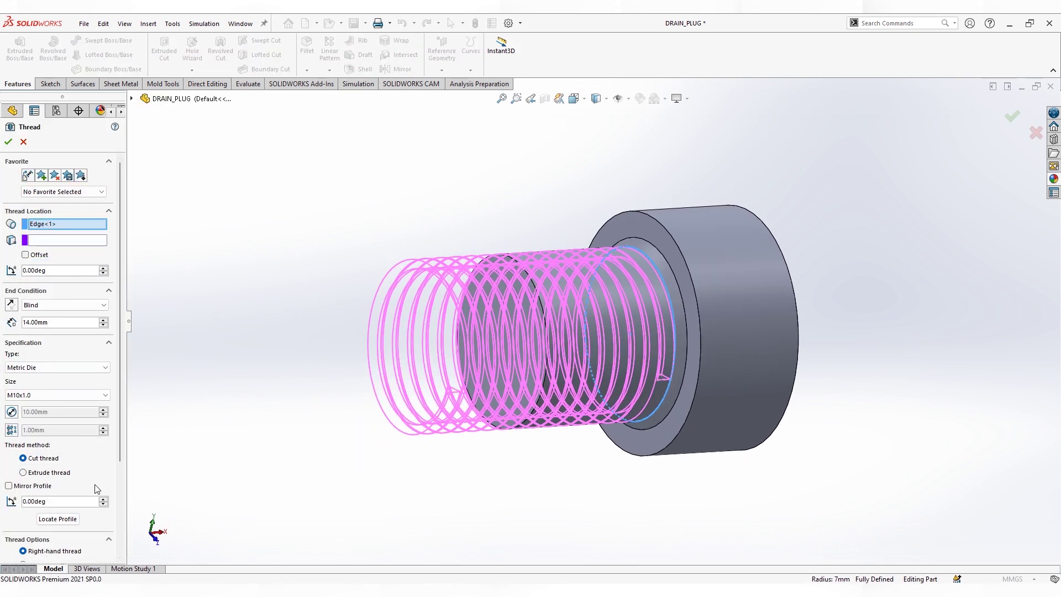
pyautogui.moveTo(362, 346); pyautogui.dragTo(389, 421, button='middle')
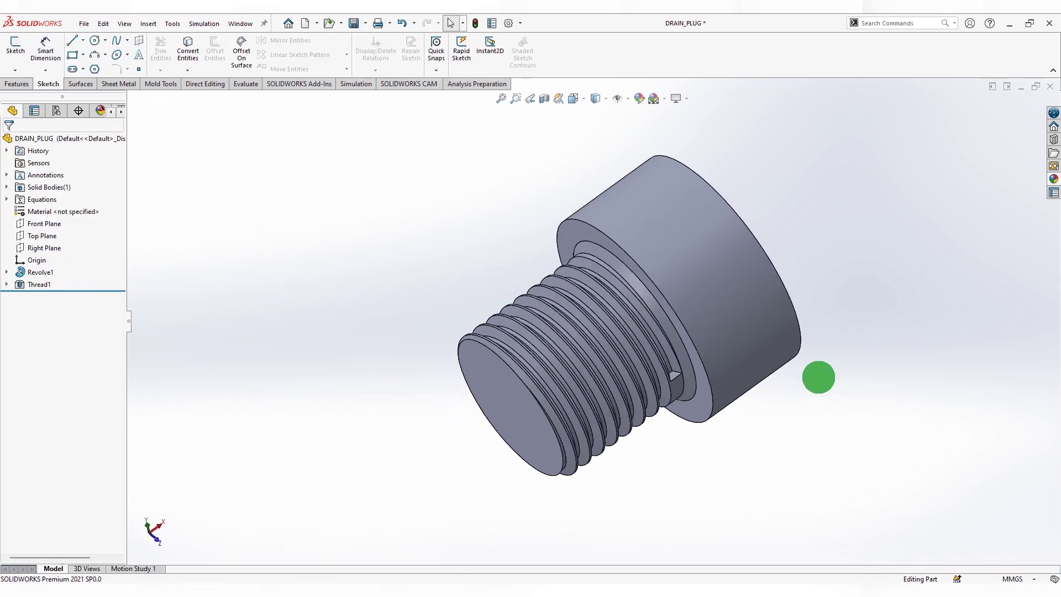
pyautogui.moveTo(819, 378); pyautogui.dragTo(664, 287, button='middle')
pyautogui.click(663, 287)
# Sketch a circle on the end face, concentric with the plug's edge.
pyautogui.click(16, 47)
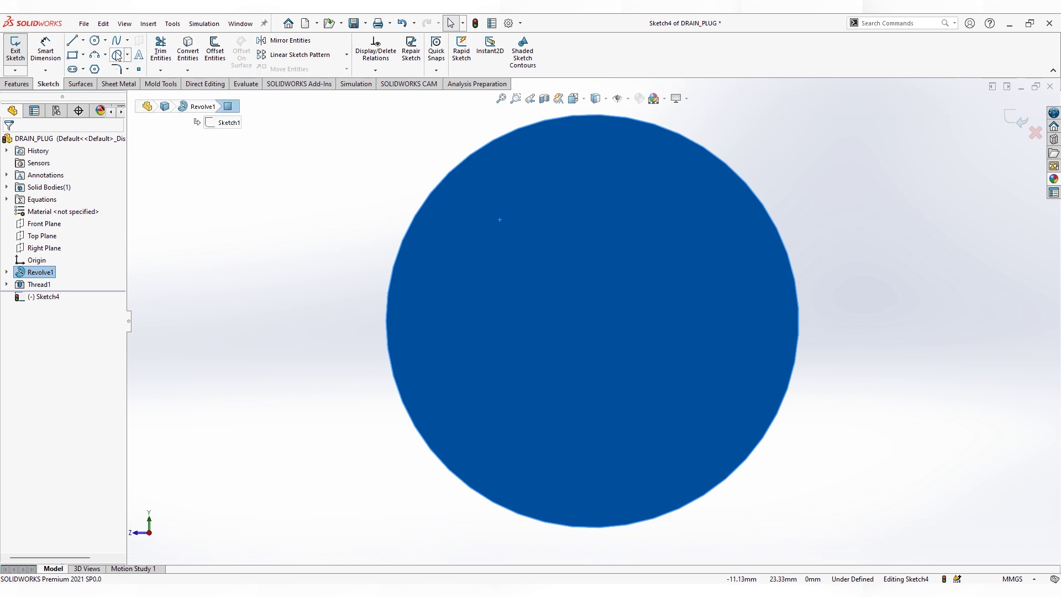
pyautogui.click(94, 41)
pyautogui.click(593, 323)
pyautogui.click(720, 179)
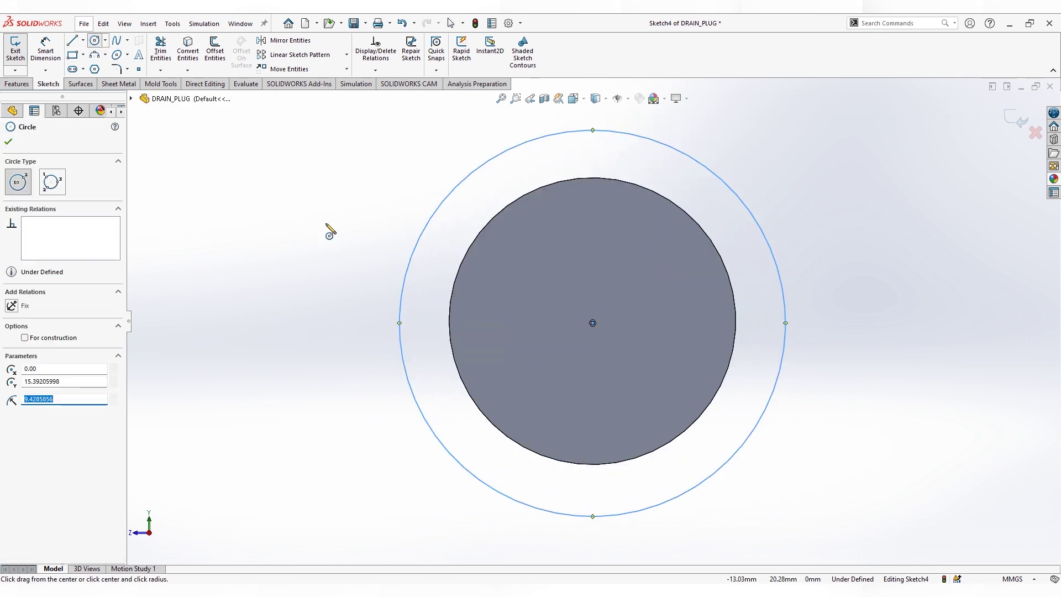
pyautogui.press('Escape')
pyautogui.click(452, 189)
pyautogui.keyDown('ctrl'); pyautogui.click(473, 242); pyautogui.keyUp('ctrl')
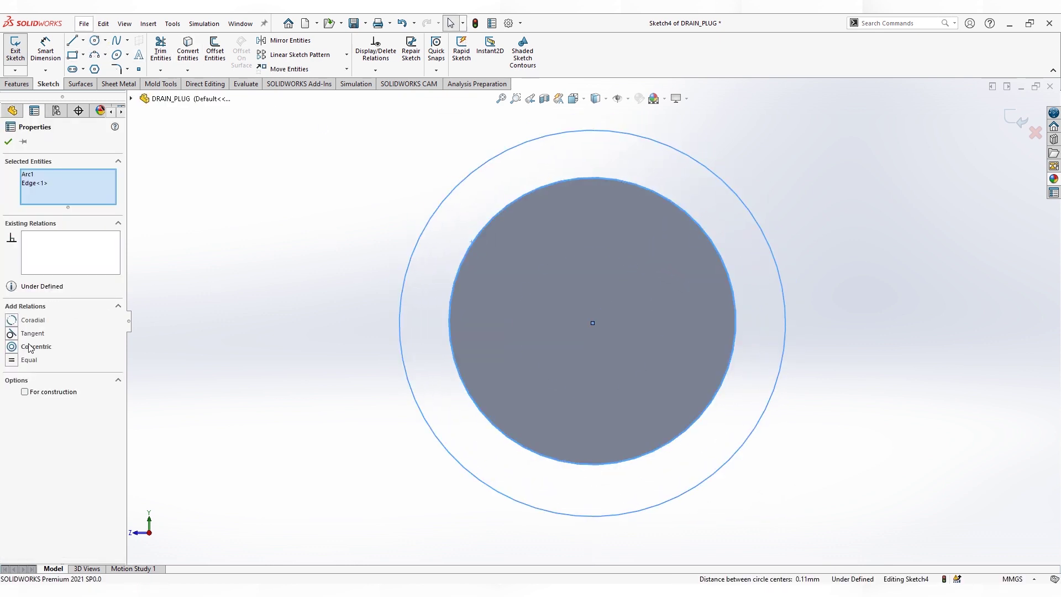
pyautogui.press('Escape')
# Draw a centred rectangle at the face centre with a 9 mm side.
pyautogui.click(72, 55)
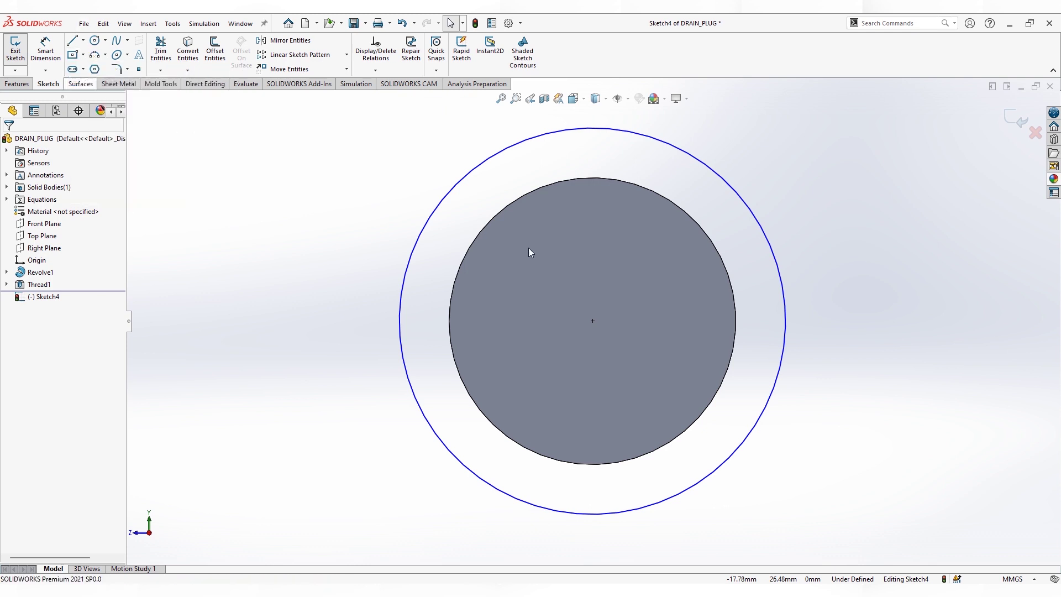
pyautogui.click(593, 323)
pyautogui.click(666, 210)
pyautogui.click(45, 47)
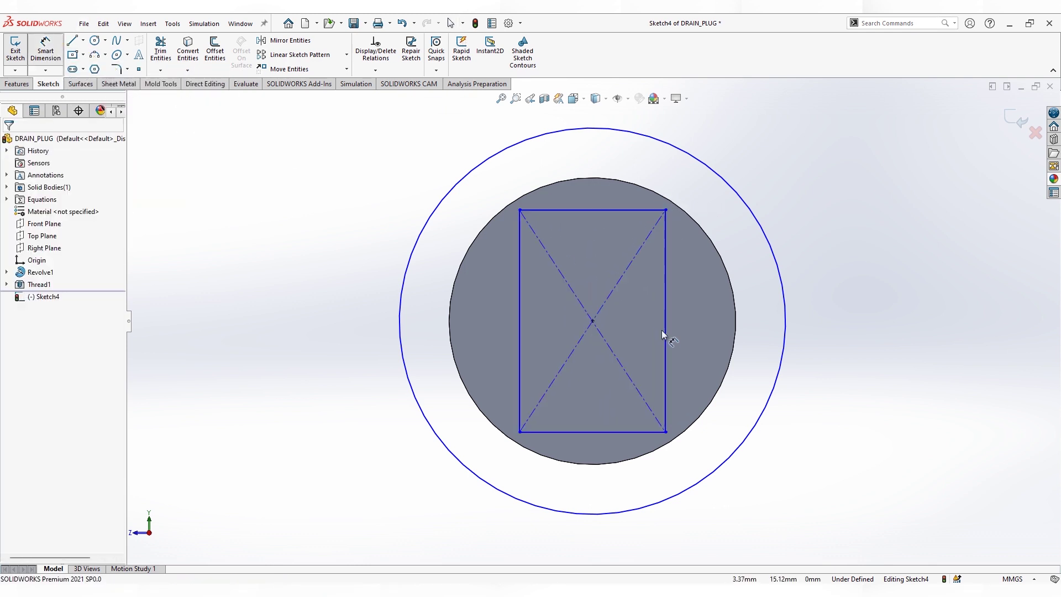
pyautogui.click(665, 323)
pyautogui.click(809, 390)
pyautogui.write('9')
pyautogui.press('Return')
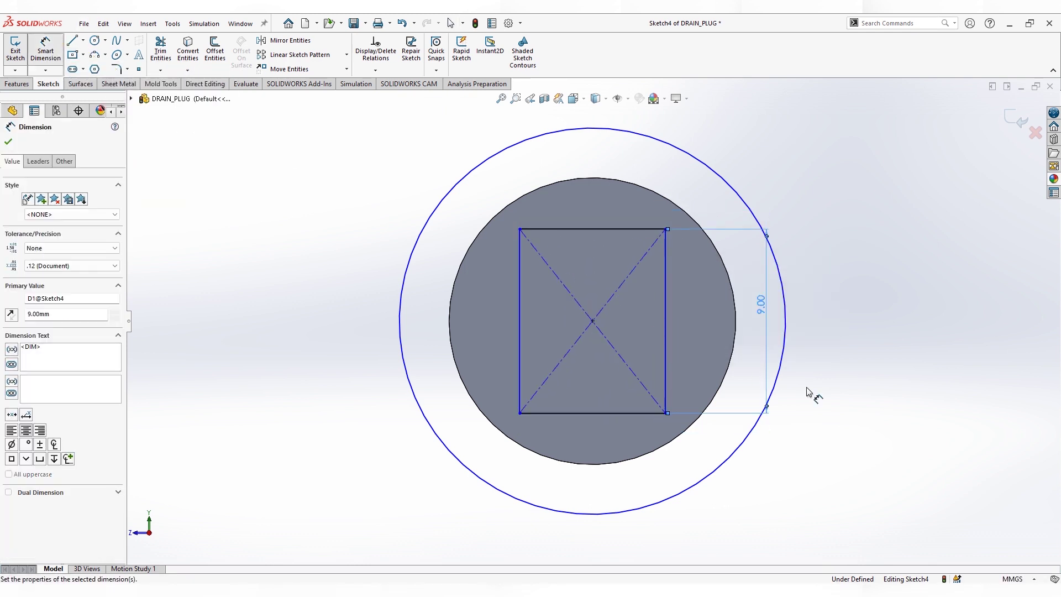
# Set the outer circle to Ø15 mm, make the rectangle sides equal, and exit the sketch.
pyautogui.click(701, 172)
pyautogui.click(783, 132)
pyautogui.write('15')
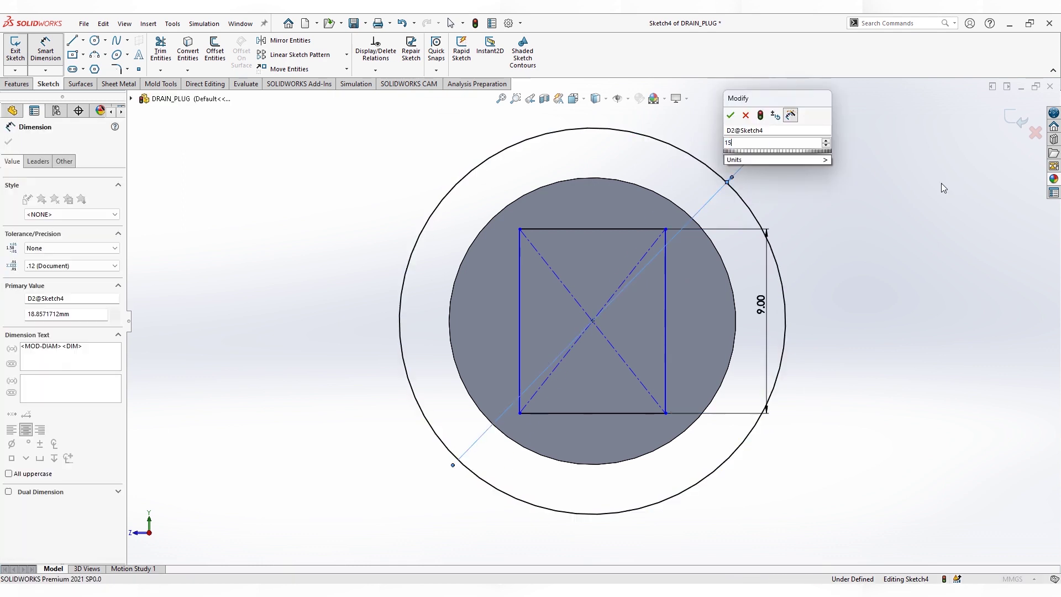
pyautogui.press('Return')
pyautogui.press('Escape')
pyautogui.click(666, 261)
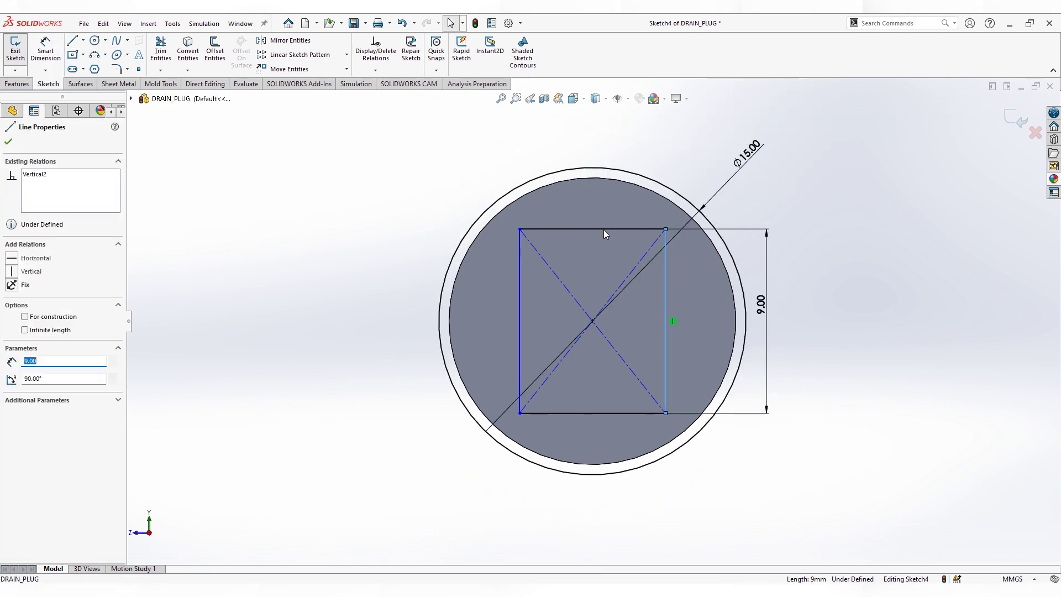
pyautogui.keyDown('ctrl'); pyautogui.click(603, 230); pyautogui.keyUp('ctrl')
pyautogui.click(26, 387)
pyautogui.press('Escape')
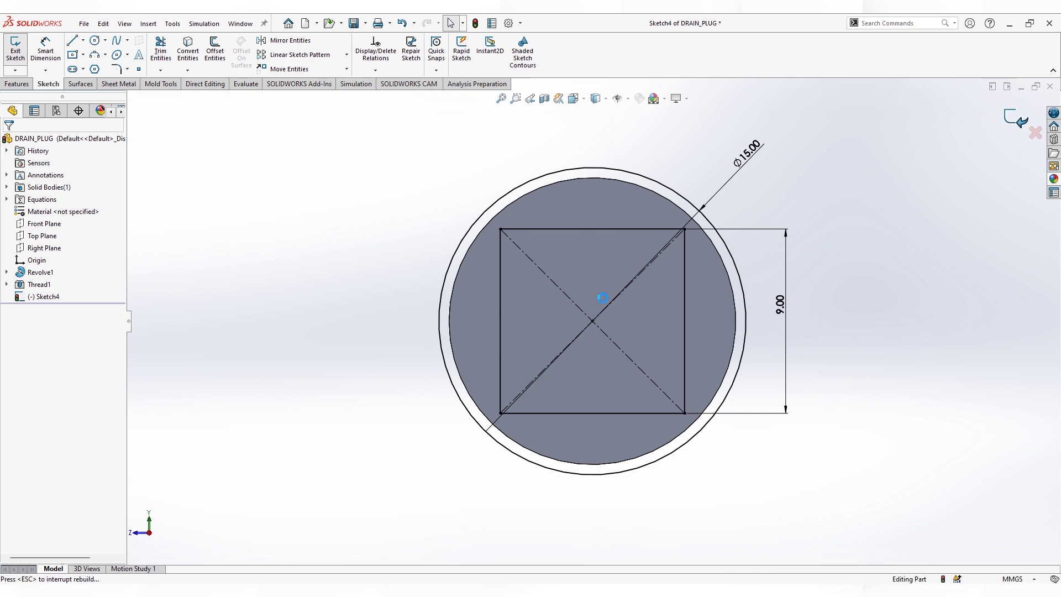
pyautogui.click(600, 299)
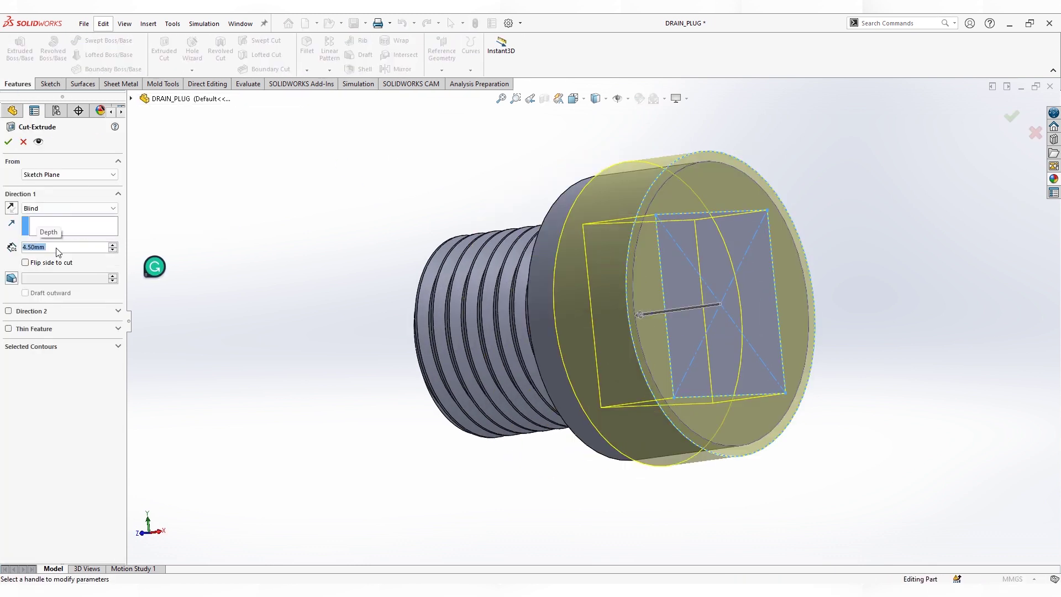
# Apply the square-head cut and a 1 mm fillet on the flange edges.
pyautogui.press('Return')
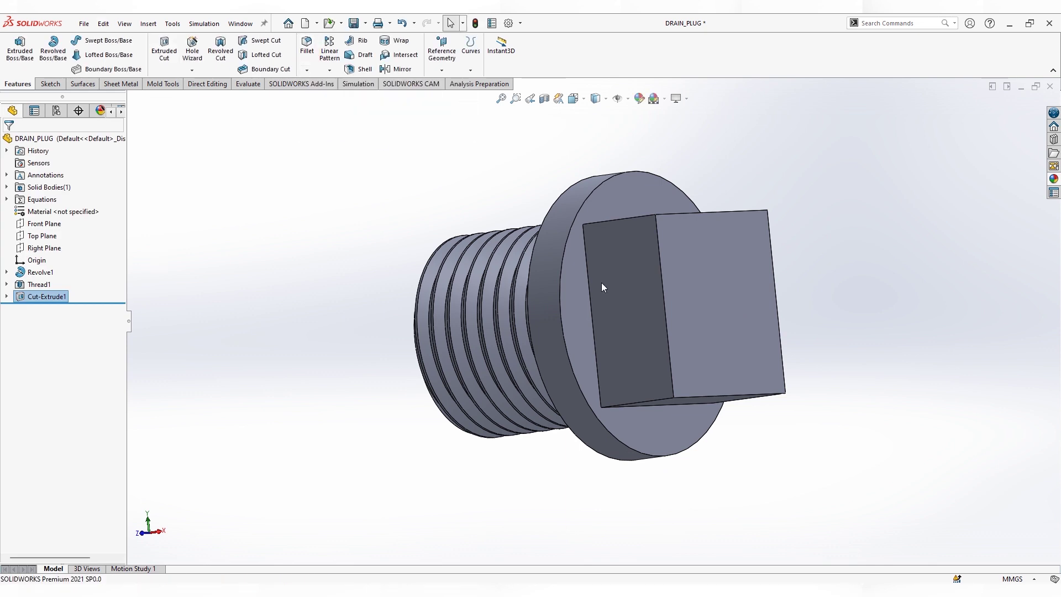
pyautogui.click(550, 293)
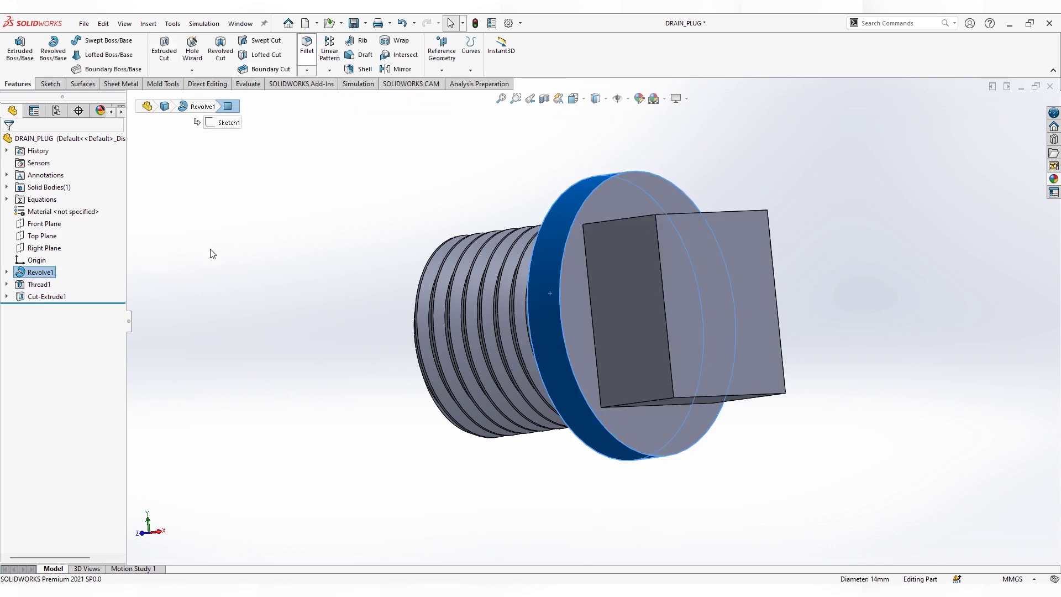
pyautogui.write('1')
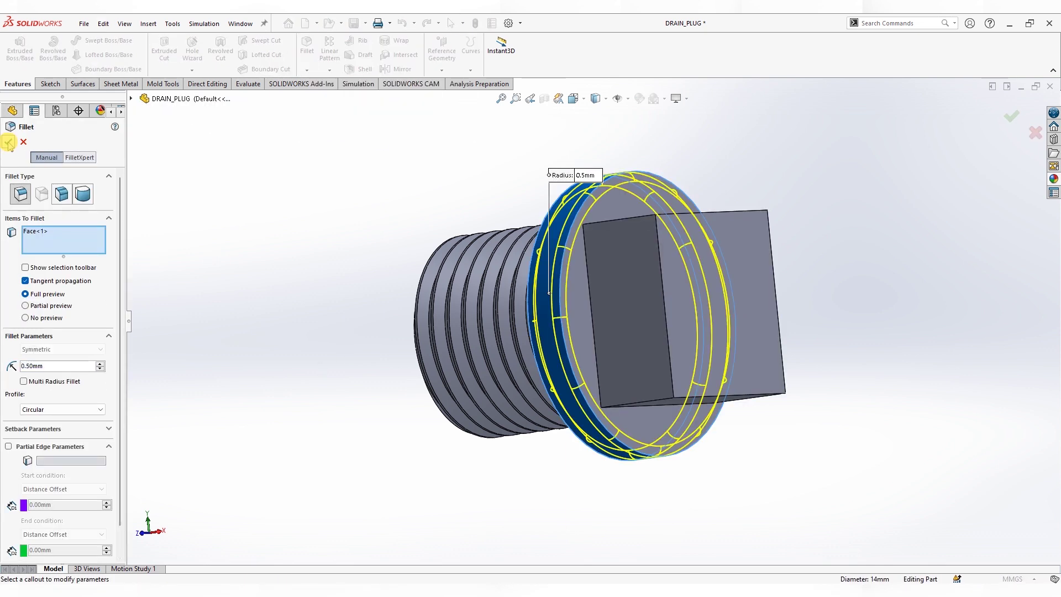
pyautogui.press('Return')
pyautogui.moveTo(274, 283)
pyautogui.mouseDown(button='middle')
pyautogui.moveTo(274, 303)
pyautogui.moveTo(658, 304)
pyautogui.moveTo(920, 277)
pyautogui.mouseUp(button='middle')
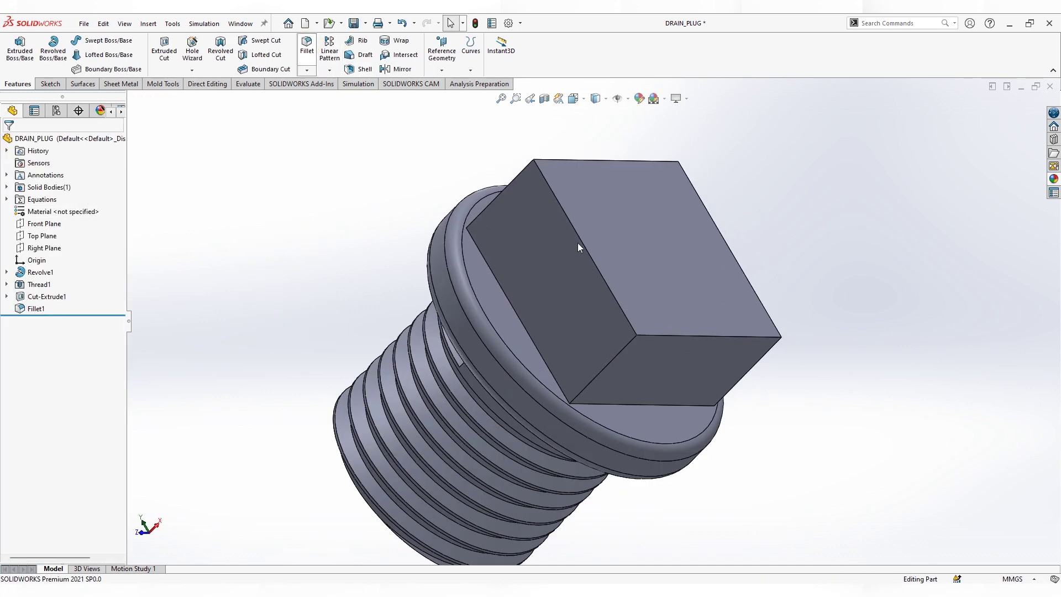
# Chamfer the square head's end face by 0.5 mm and return to the strainer assembly.
pyautogui.click(23, 141)
pyautogui.click(307, 69)
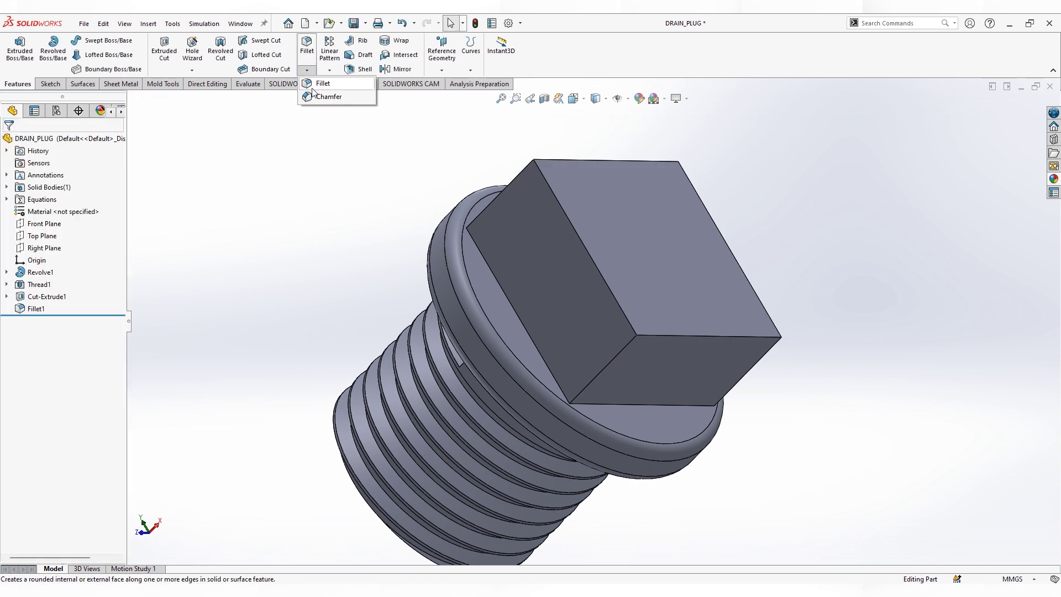
pyautogui.click(317, 95)
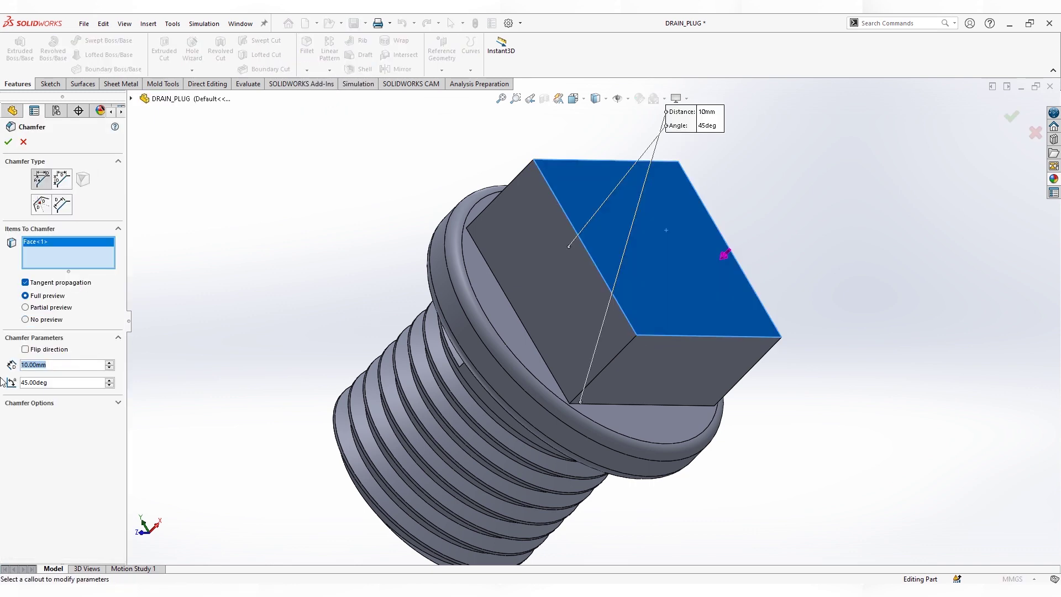
pyautogui.write('0.5')
pyautogui.press('Return')
pyautogui.click(12, 139)
pyautogui.moveTo(308, 304); pyautogui.dragTo(402, 359, button='middle')
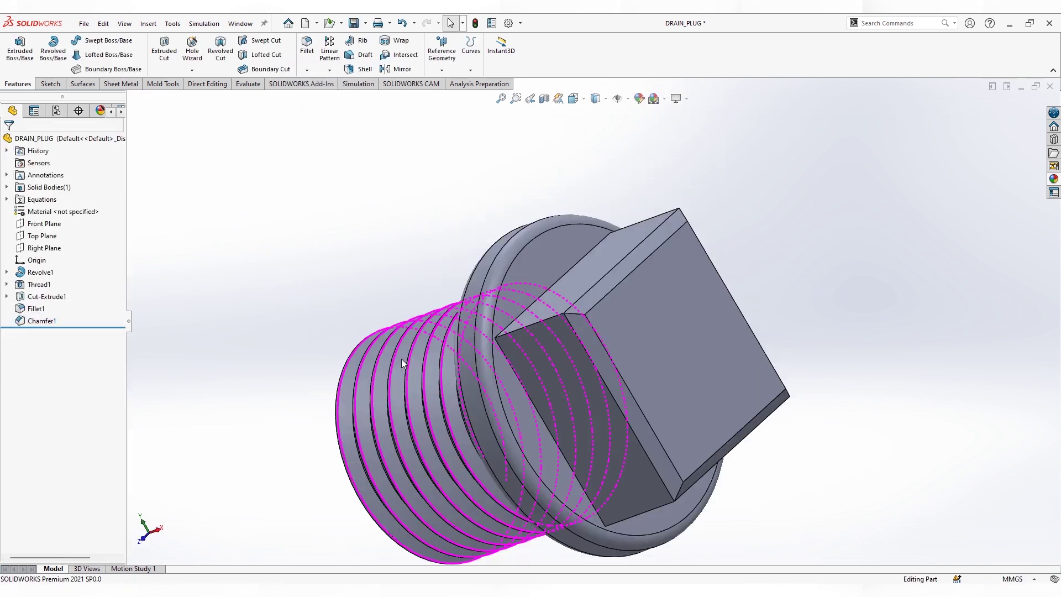
pyautogui.scroll(3, 794, 306)
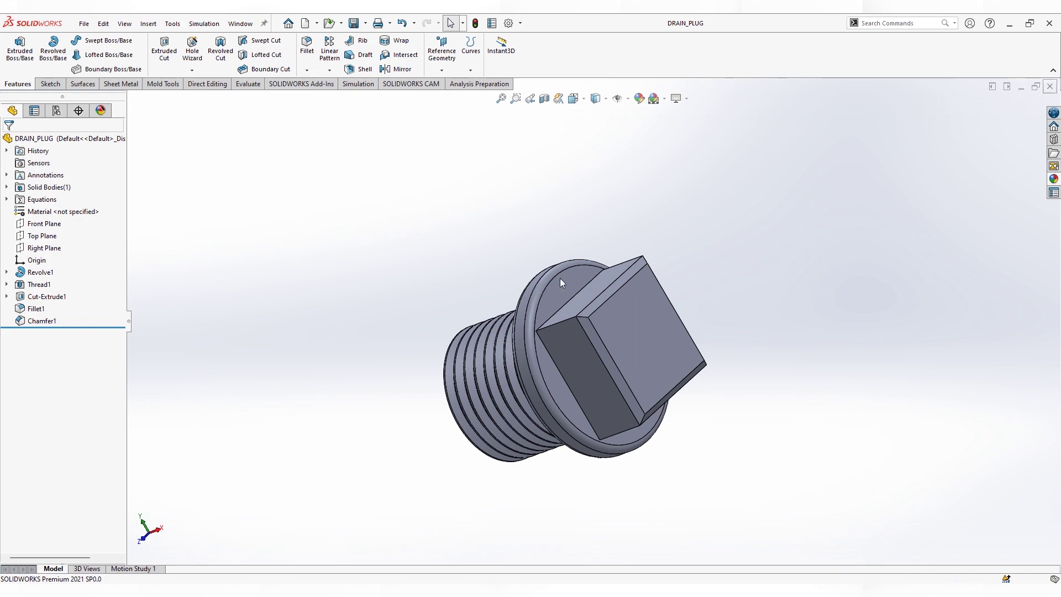
pyautogui.hotkey('ctrl', 'Tab')
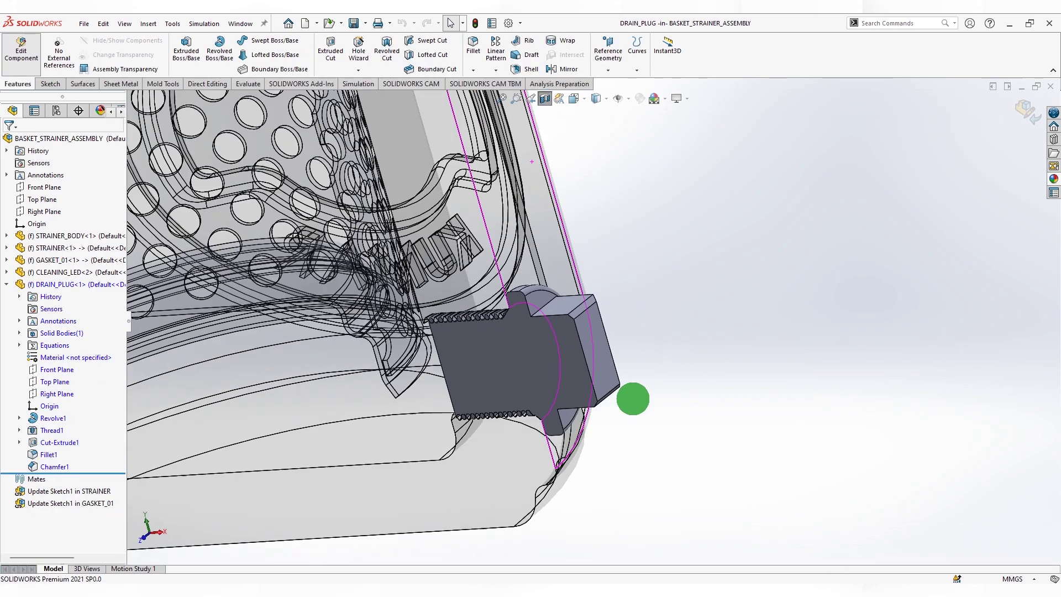
# Exit editing the drain plug and rotate the assembly to inspect the sectioned plug.
pyautogui.click(1033, 118)
pyautogui.scroll(-2, 531, 354)
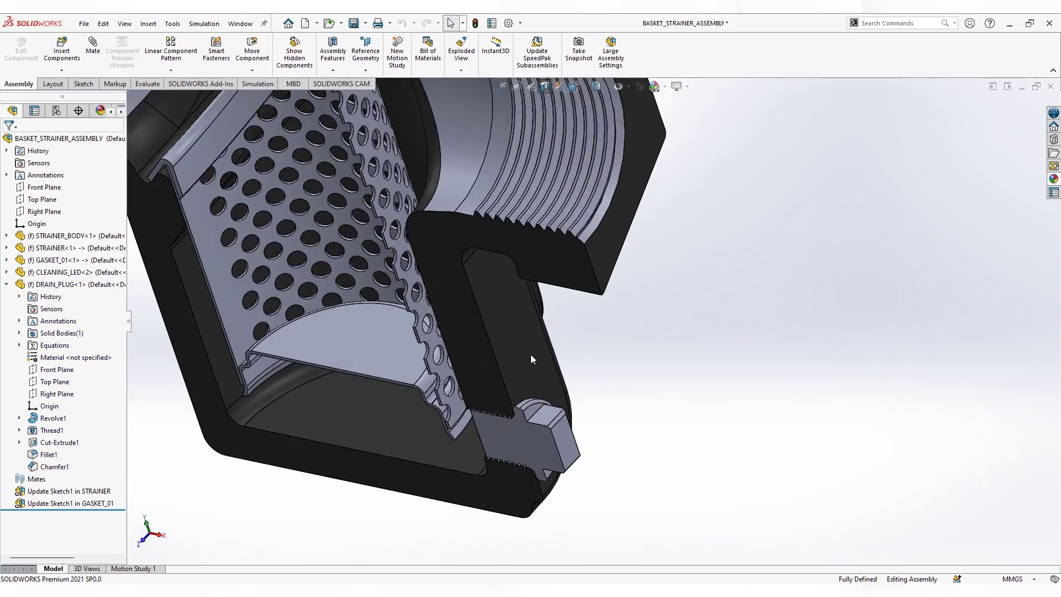
pyautogui.scroll(-2, 541, 325)
pyautogui.scroll(-2, 540, 325)
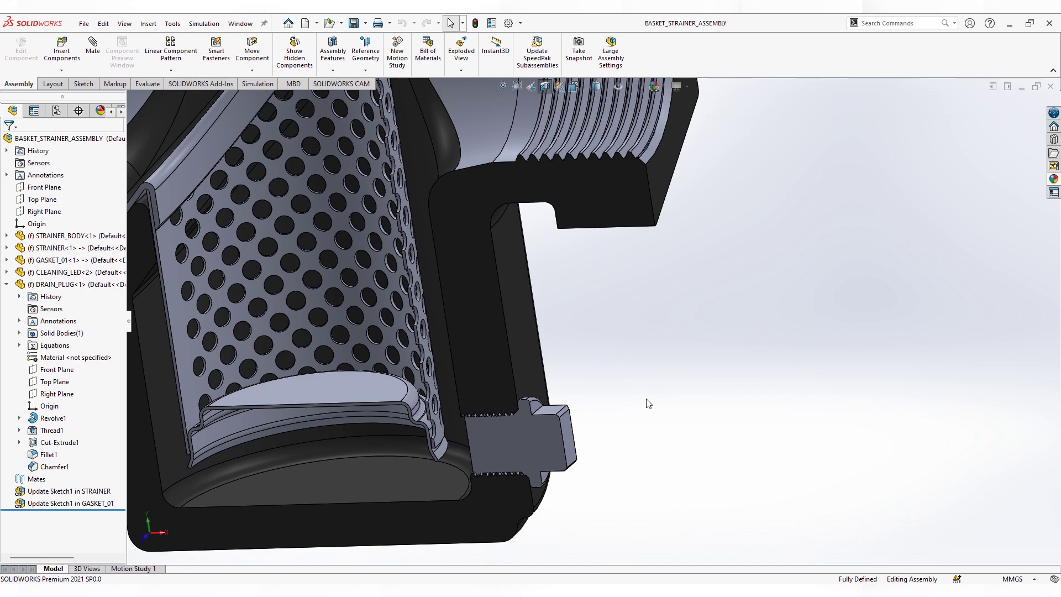
pyautogui.moveTo(649, 404)
pyautogui.mouseDown(button='middle')
pyautogui.moveTo(675, 332)
pyautogui.moveTo(515, 145)
pyautogui.moveTo(575, 238)
pyautogui.moveTo(681, 226)
pyautogui.mouseUp(button='middle')
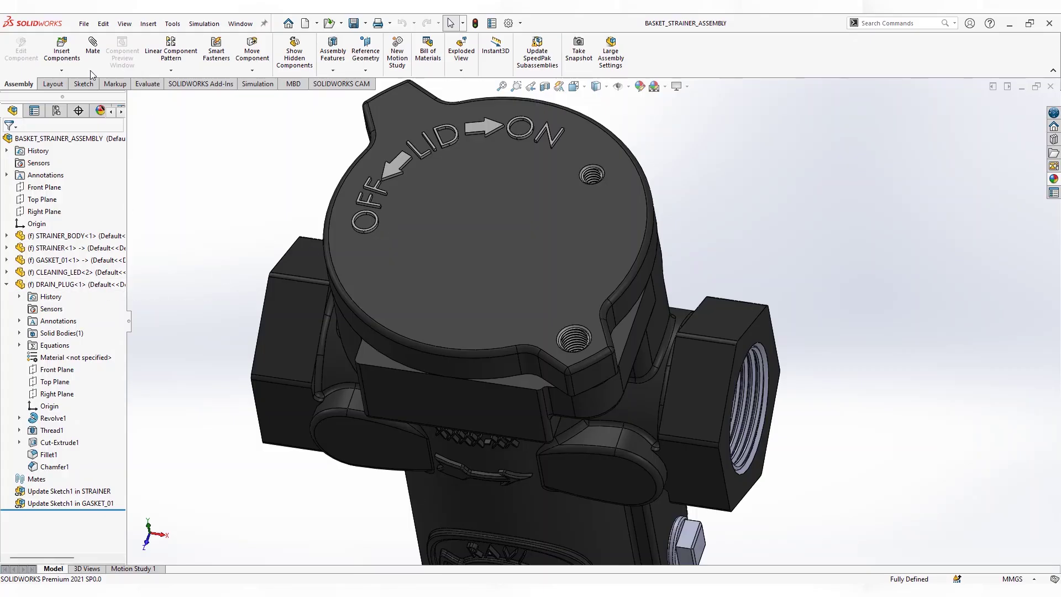
# Add a new empty part, save it as LOCK_NUT_01, and switch back to the assembly.
pyautogui.click(162, 191)
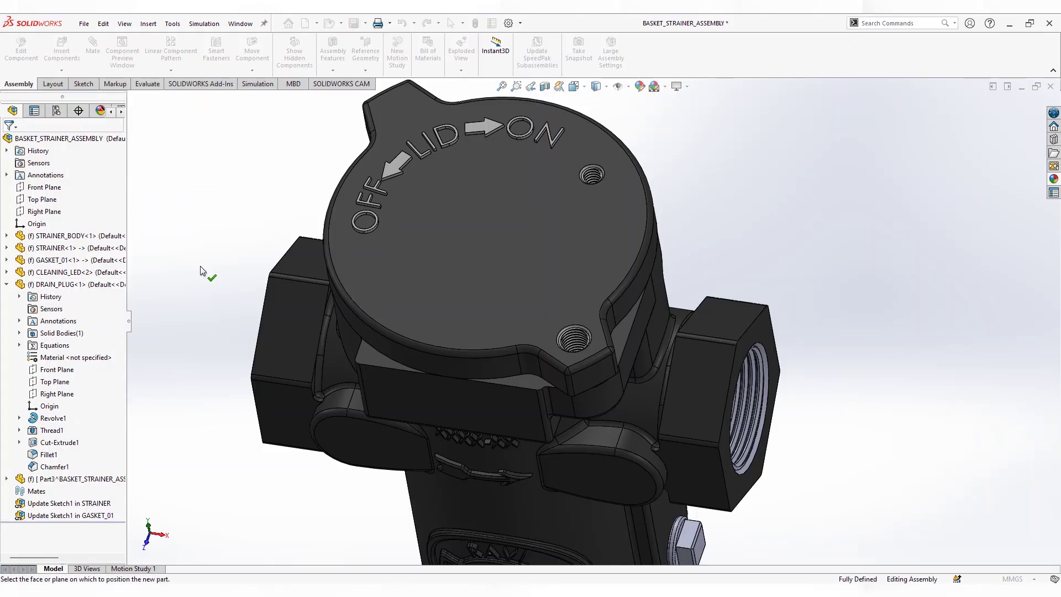
pyautogui.click(66, 478)
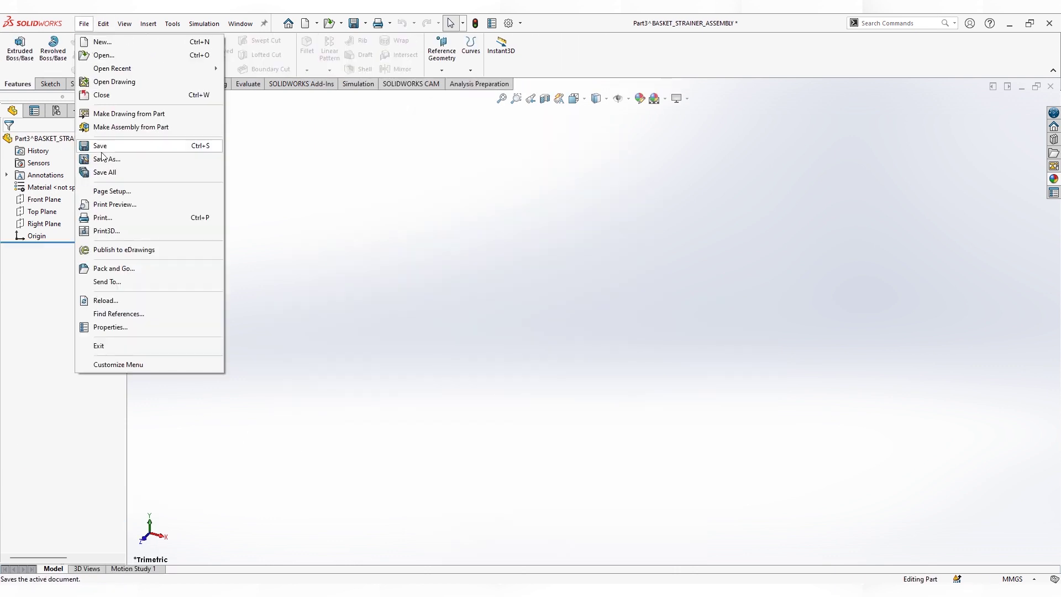
pyautogui.click(102, 159)
pyautogui.write('LOCK_NUT')
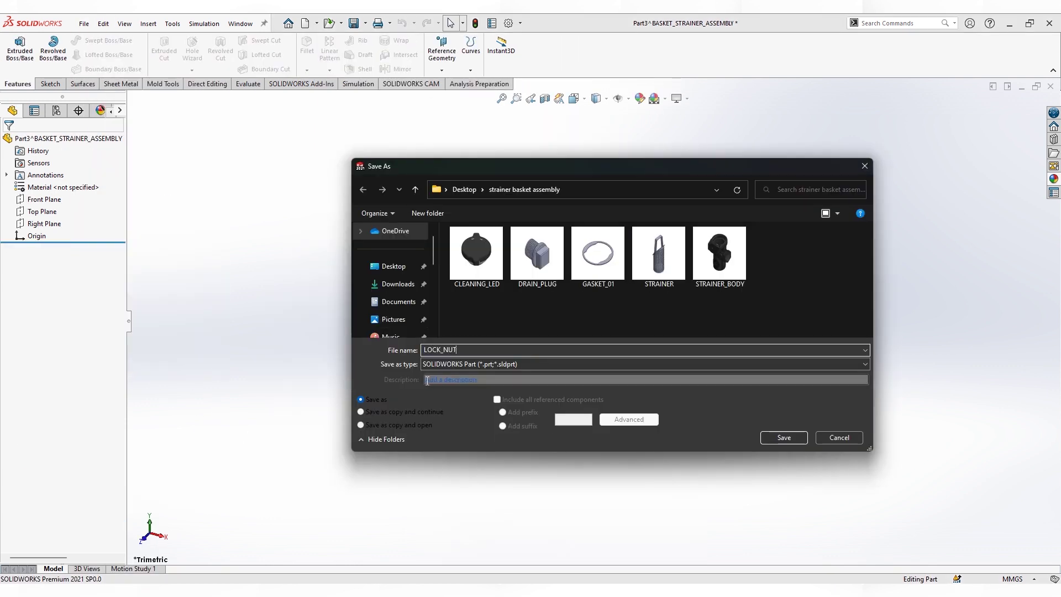
pyautogui.press('Return')
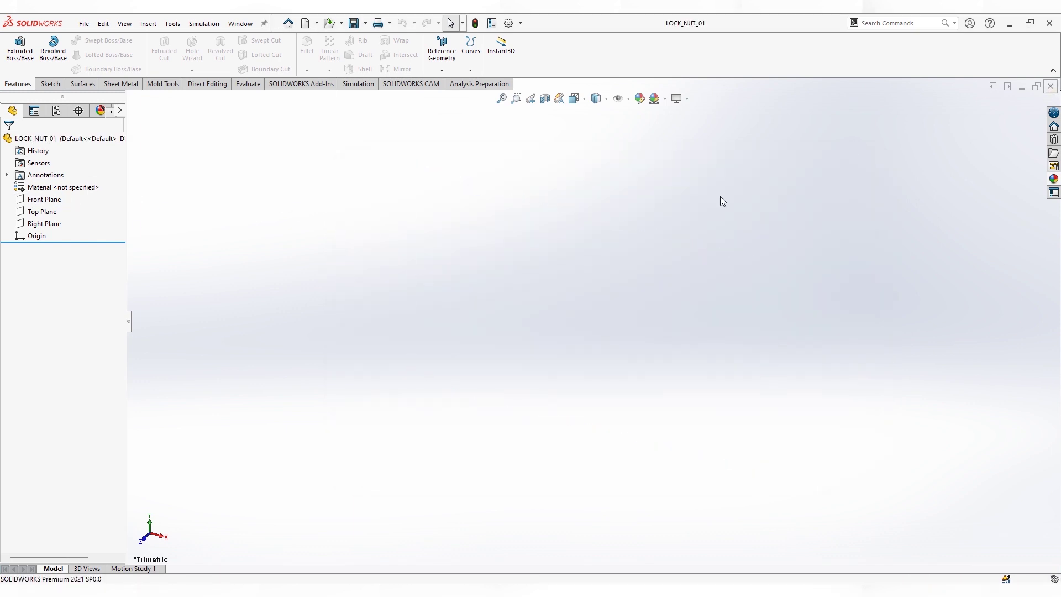
pyautogui.hotkey('ctrl', 'Tab')
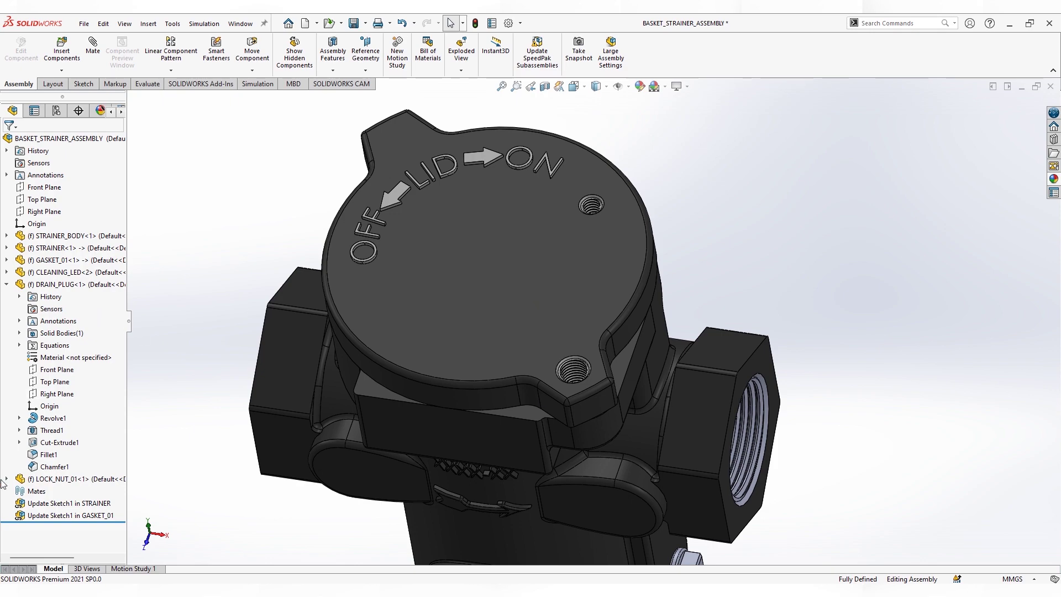
# Edit LOCK_NUT_01 in the assembly and start a sketch on the lid's top face.
pyautogui.click(6, 479)
pyautogui.click(71, 406)
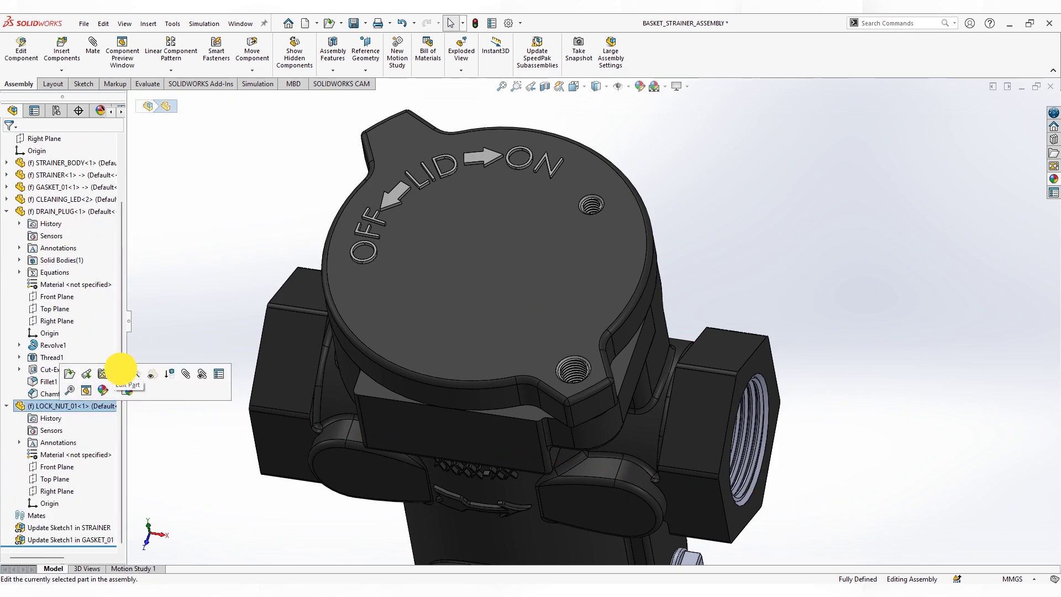
pyautogui.click(120, 372)
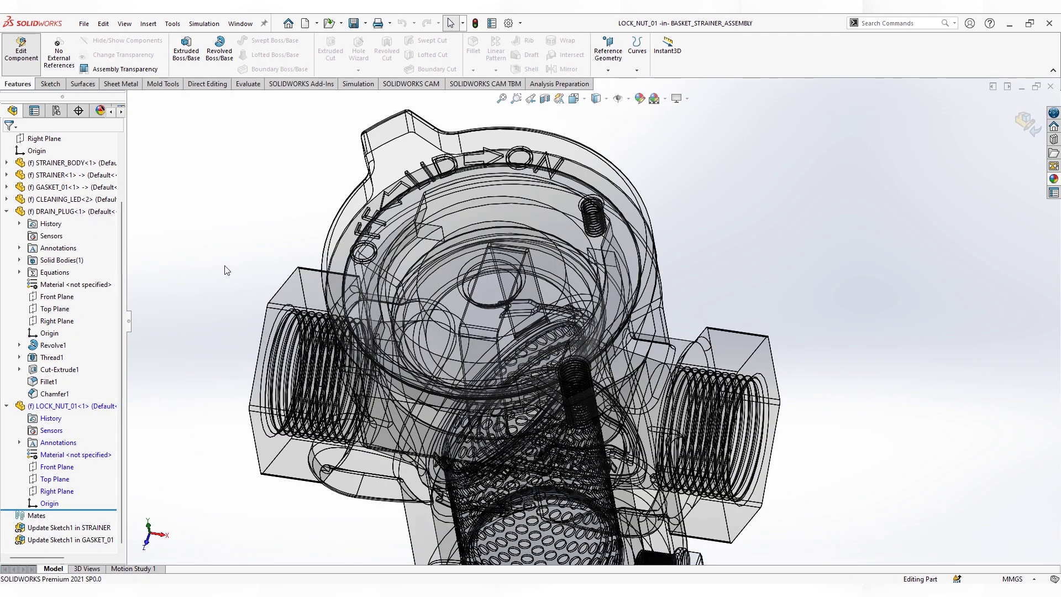
pyautogui.moveTo(227, 269); pyautogui.dragTo(767, 229, button='middle')
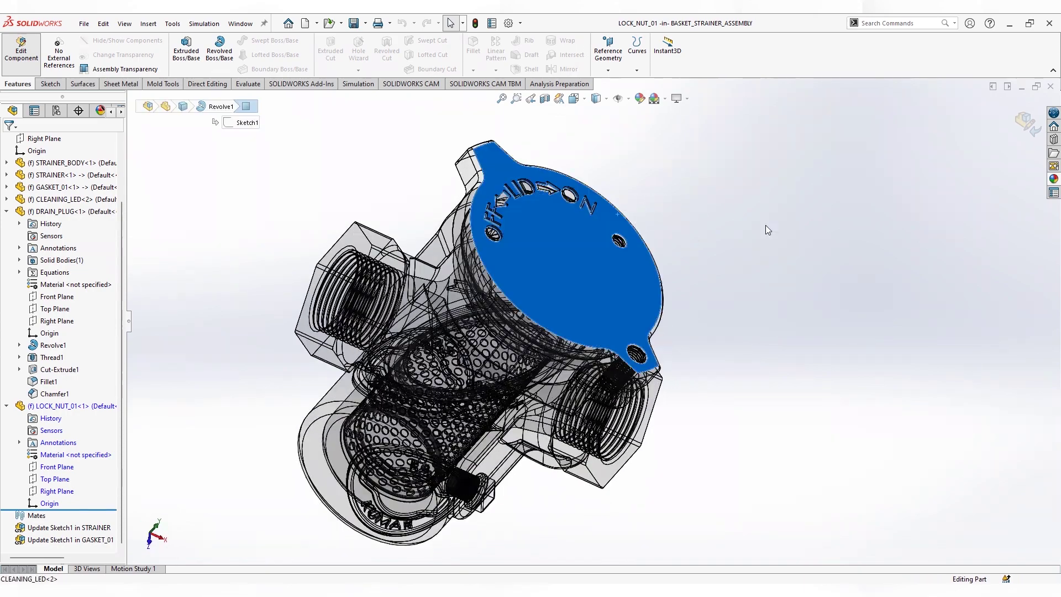
pyautogui.click(50, 83)
pyautogui.click(182, 49)
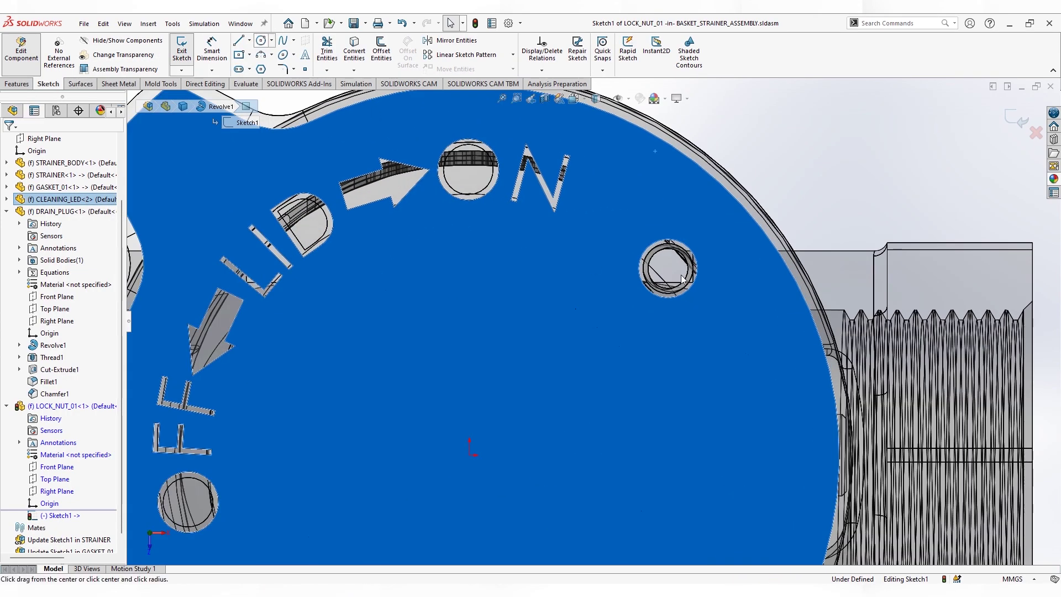
# Draw two concentric circles centred on the lid's small hole.
pyautogui.moveTo(666, 269); pyautogui.dragTo(712, 232)
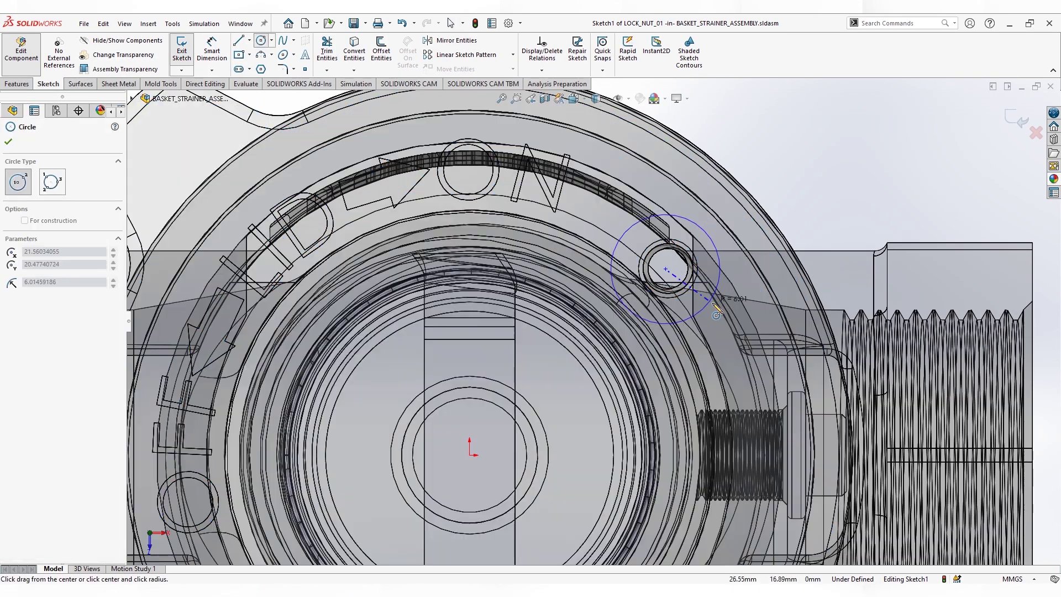
pyautogui.moveTo(667, 269); pyautogui.dragTo(697, 307)
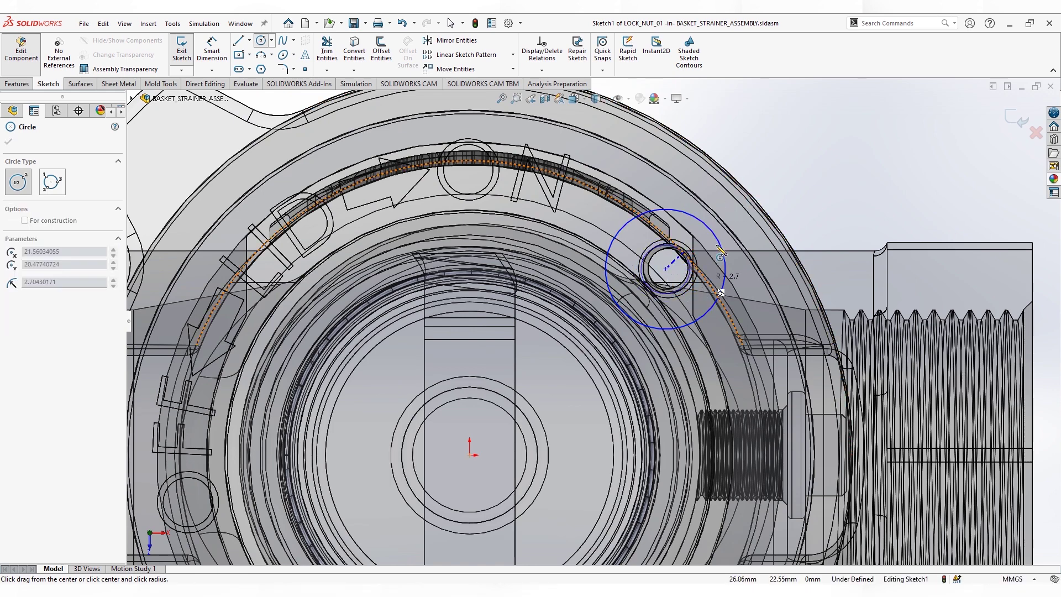
pyautogui.moveTo(712, 244); pyautogui.dragTo(714, 242)
pyautogui.press('z')
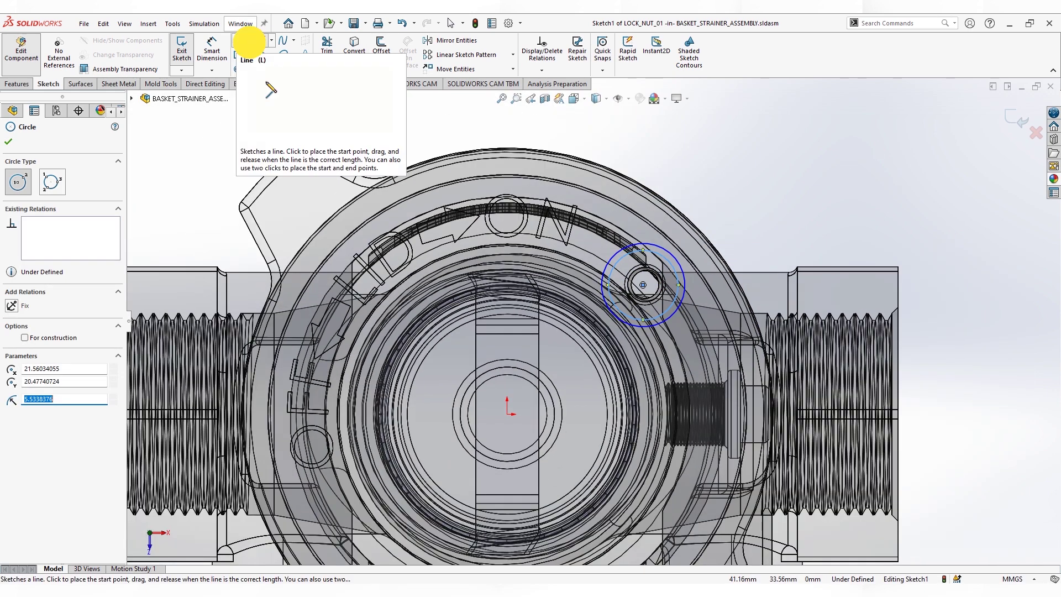
# Add a construction line from the origin to the hole and a vertical line, then dimension the construction line.
pyautogui.click(238, 40)
pyautogui.moveTo(508, 413); pyautogui.dragTo(683, 265)
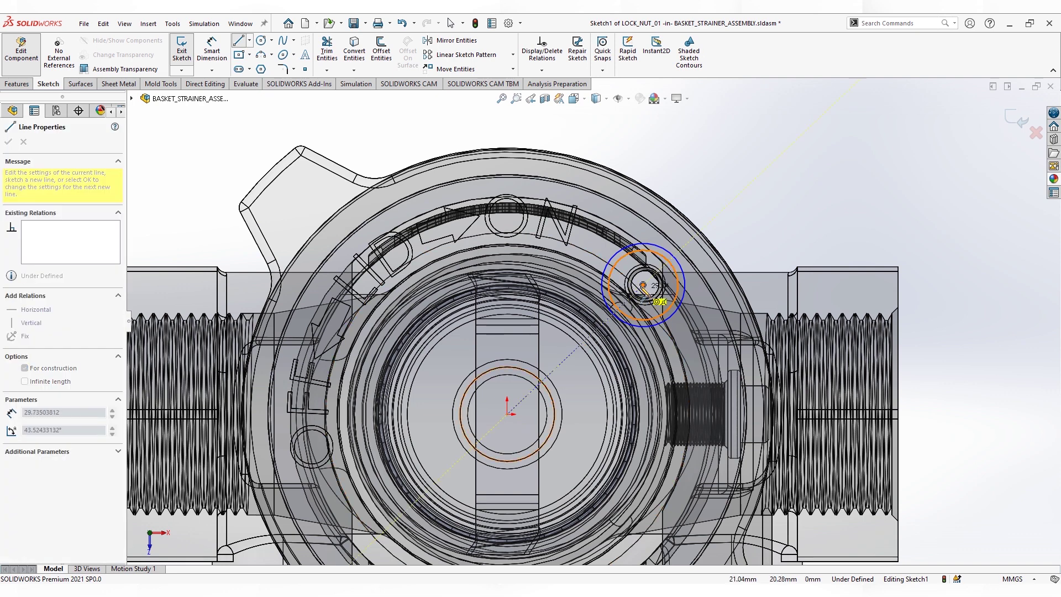
pyautogui.click(238, 40)
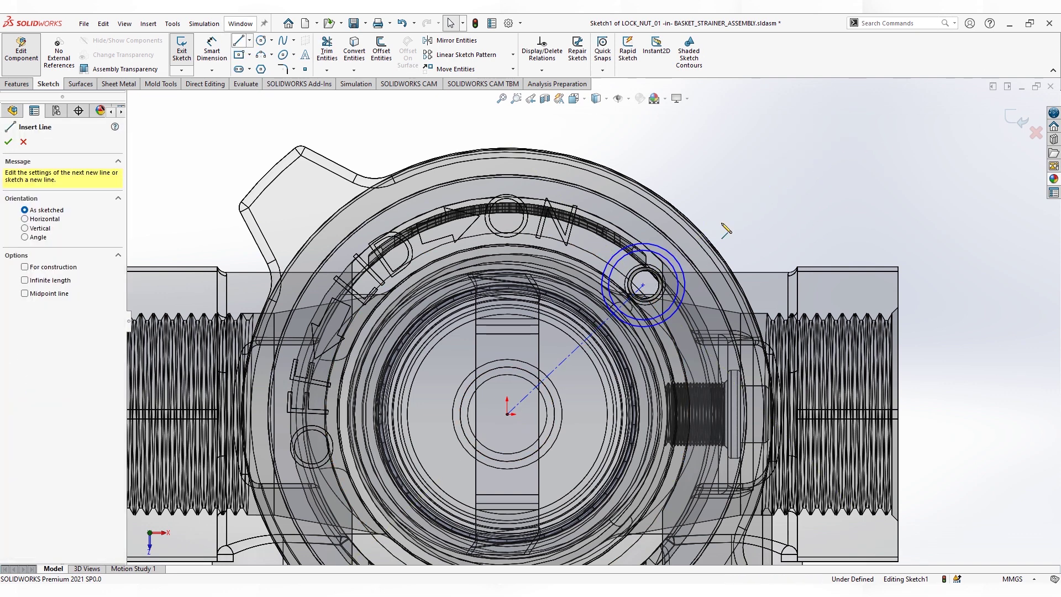
pyautogui.click(731, 243)
pyautogui.click(212, 50)
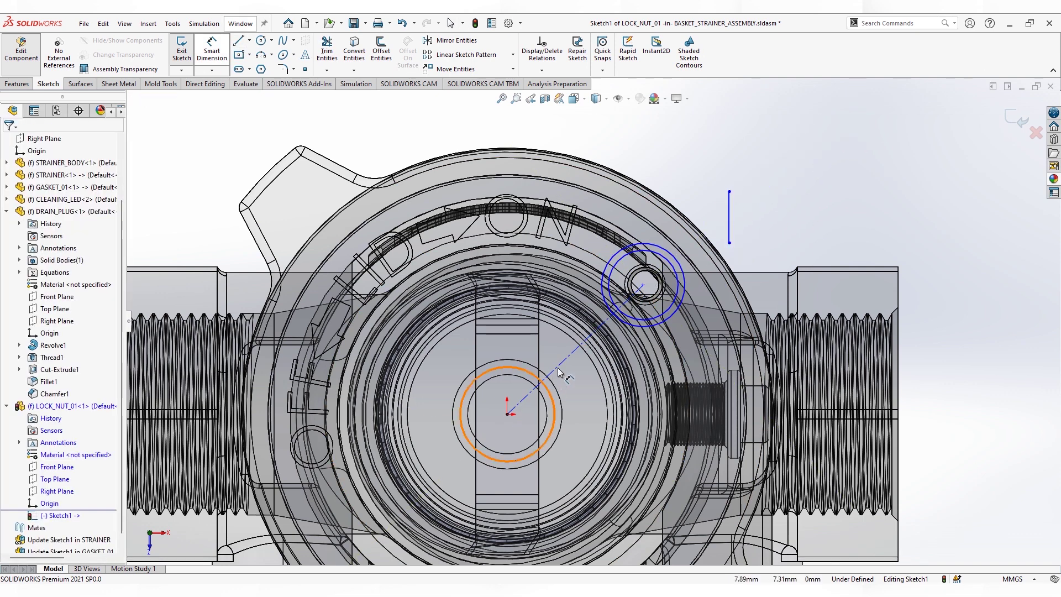
pyautogui.click(542, 381)
pyautogui.click(436, 164)
# Set the construction line to 30 mm and dimension the vertical line's 24.60 horizontal offset.
pyautogui.write('30')
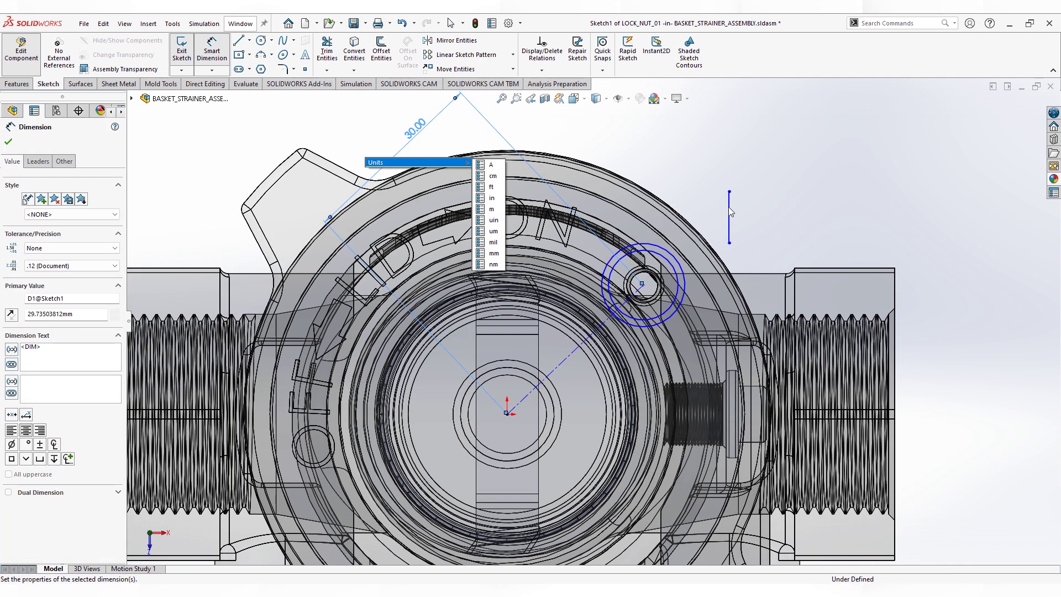
pyautogui.press('Return')
pyautogui.click(730, 221)
pyautogui.click(597, 130)
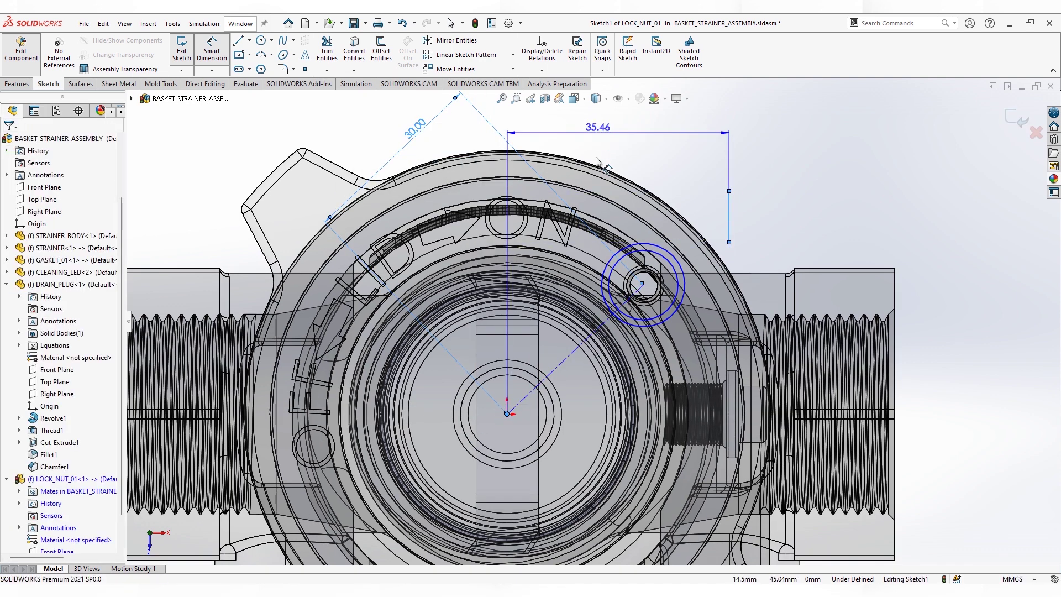
pyautogui.press('Return')
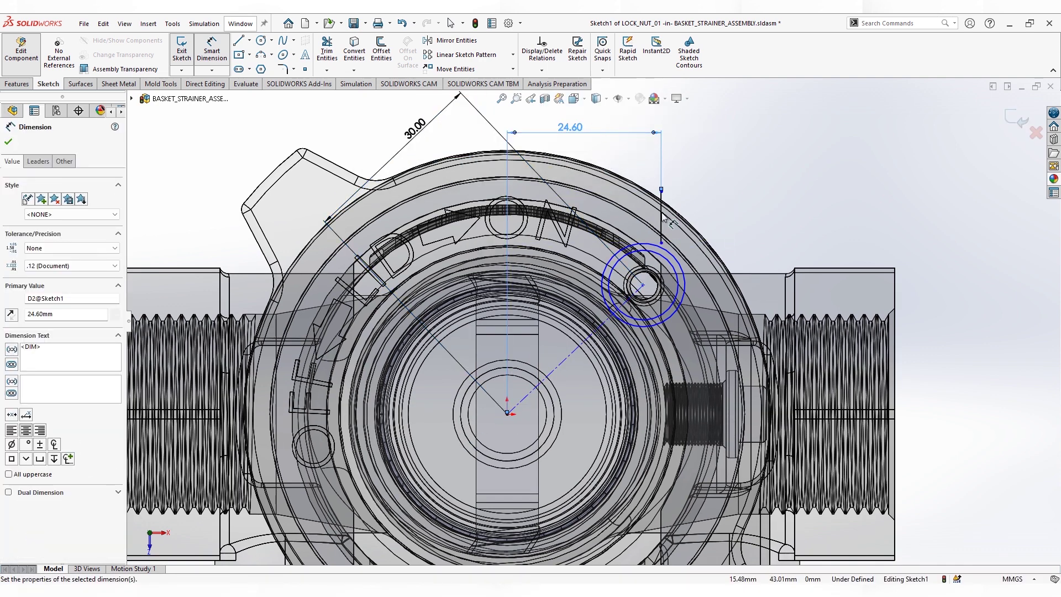
# Dimension the circle diameters to Ø5.50 and Ø10.00.
pyautogui.click(658, 273)
pyautogui.click(738, 219)
pyautogui.press('Return')
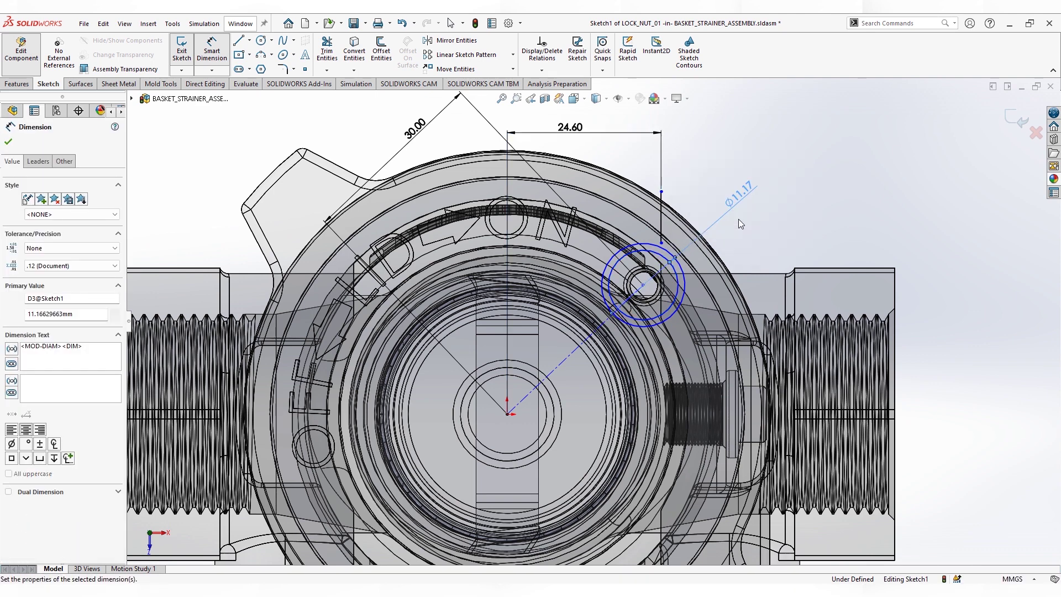
pyautogui.press('Escape')
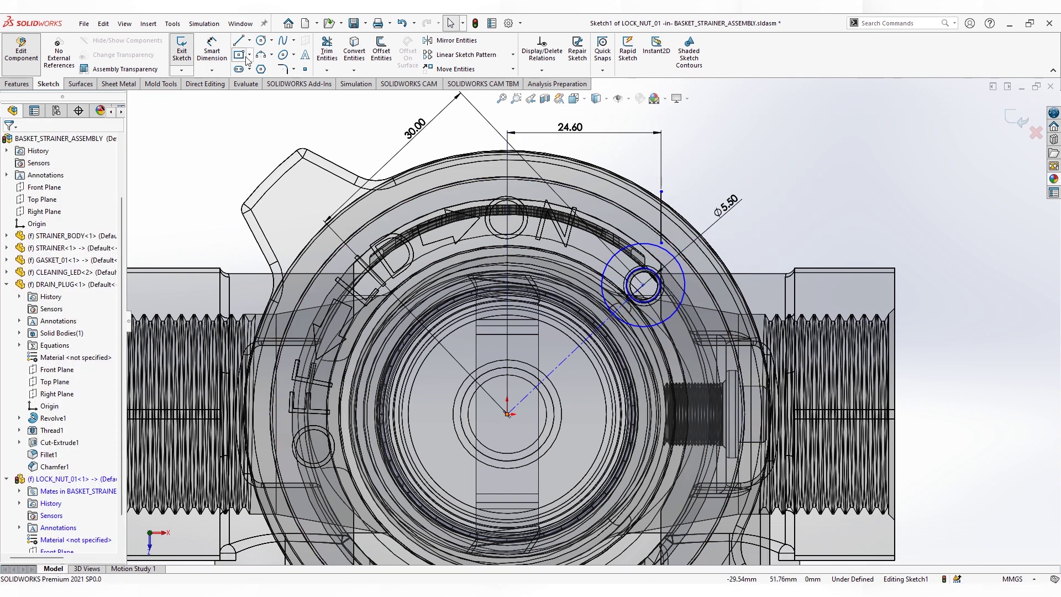
pyautogui.click(682, 266)
pyautogui.click(785, 229)
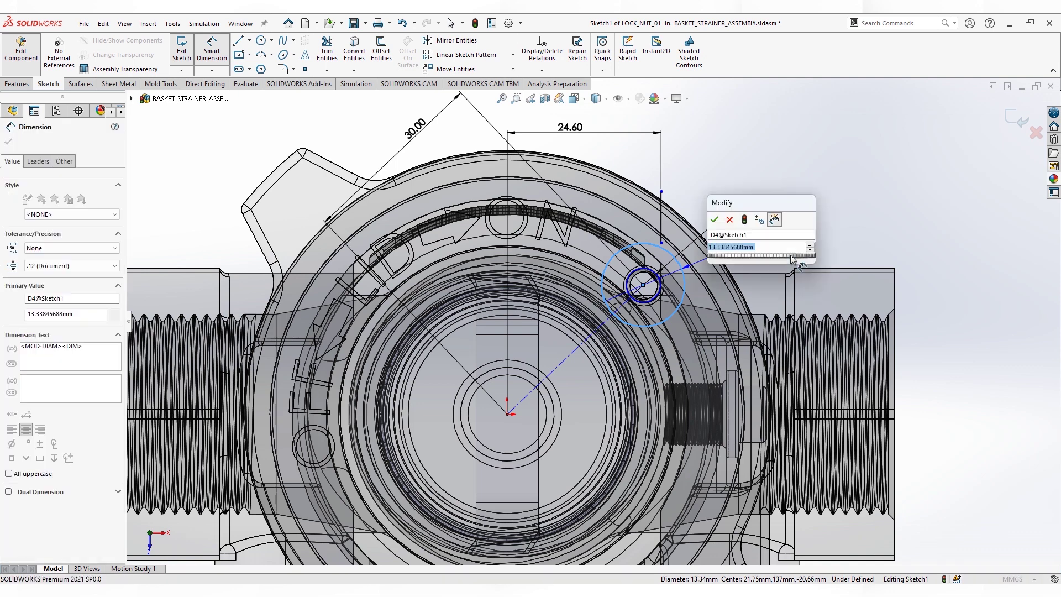
pyautogui.press('Return')
pyautogui.press('Escape')
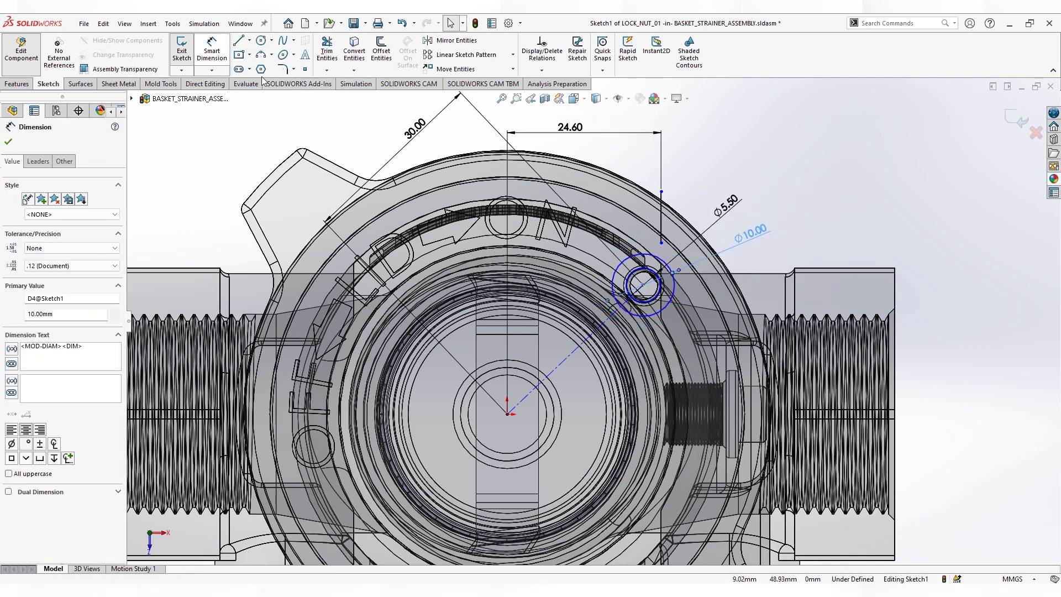
# Make the vertical line tangent to the outer circle and exit the sketch.
pyautogui.click(658, 272)
pyautogui.keyDown('ctrl'); pyautogui.click(662, 221); pyautogui.keyUp('ctrl')
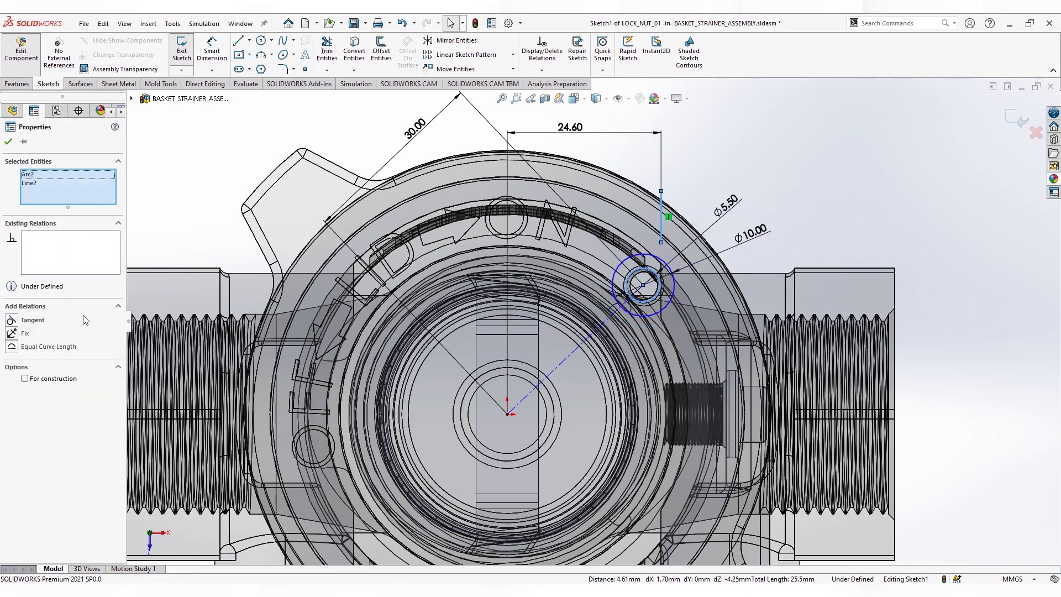
pyautogui.press('Escape')
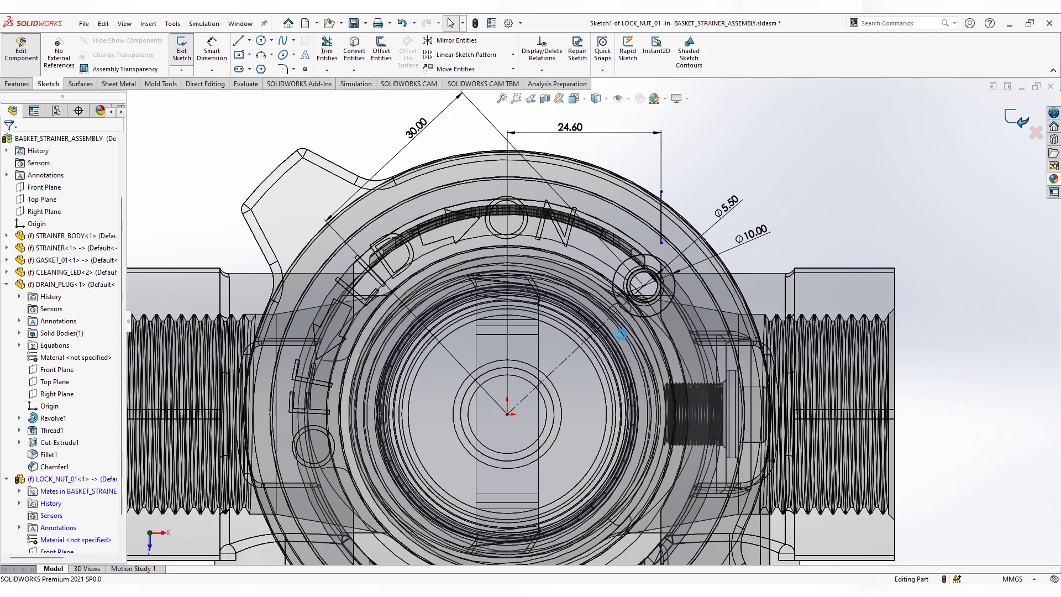
pyautogui.hotkey('ctrl', 'b')
pyautogui.scroll(3, 621, 334)
pyautogui.moveTo(622, 334)
pyautogui.mouseDown(button='middle')
pyautogui.moveTo(622, 241)
pyautogui.moveTo(641, 221)
pyautogui.mouseUp(button='middle')
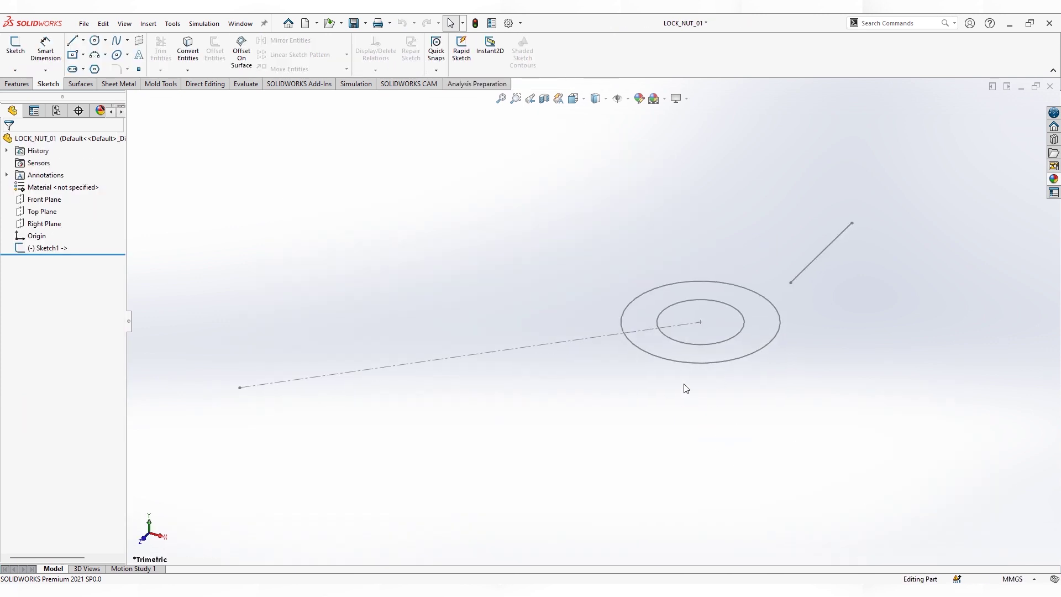
pyautogui.click(24, 85)
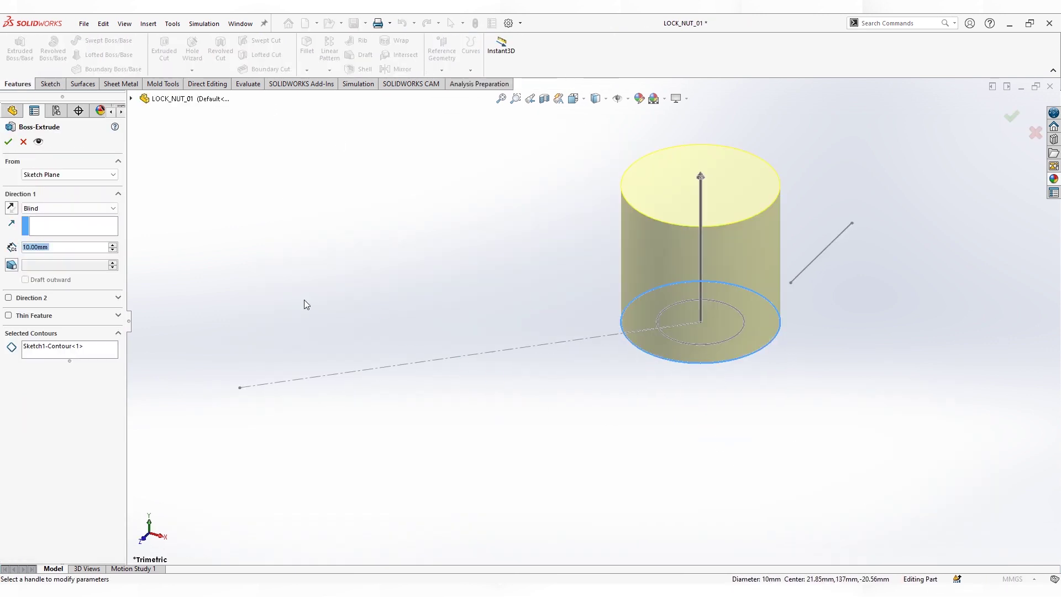
# Extrude the sketch 3.2 mm to form the Ø10 head.
pyautogui.write('3.2')
pyautogui.press('Return')
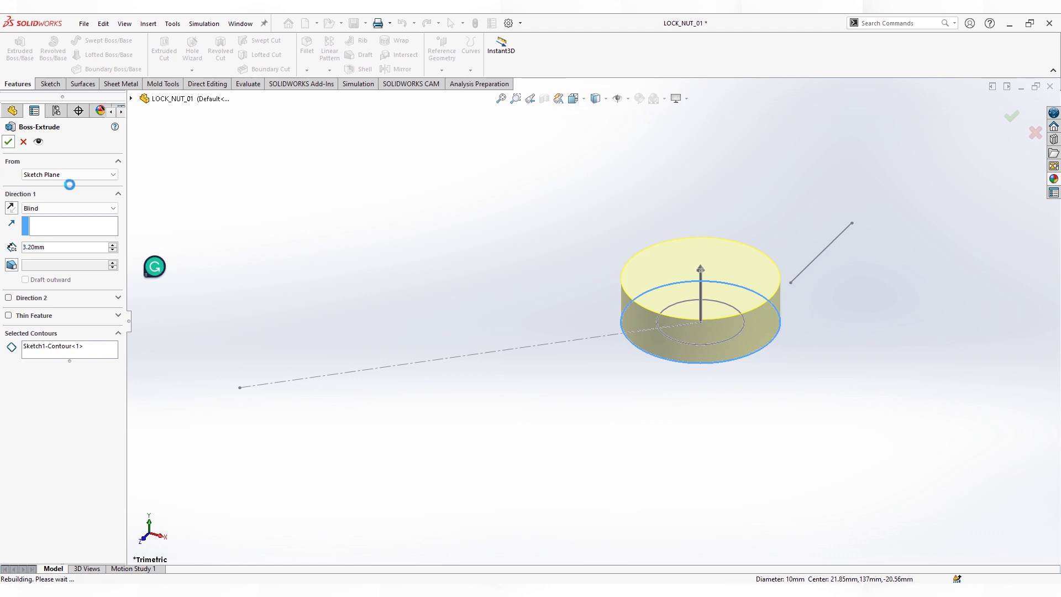
pyautogui.moveTo(474, 346); pyautogui.dragTo(448, 219, button='middle')
# Extrude Sketch1's inner circle 16 mm in the reversed direction as the Ø5.5 shank.
pyautogui.click(6, 259)
pyautogui.click(55, 272)
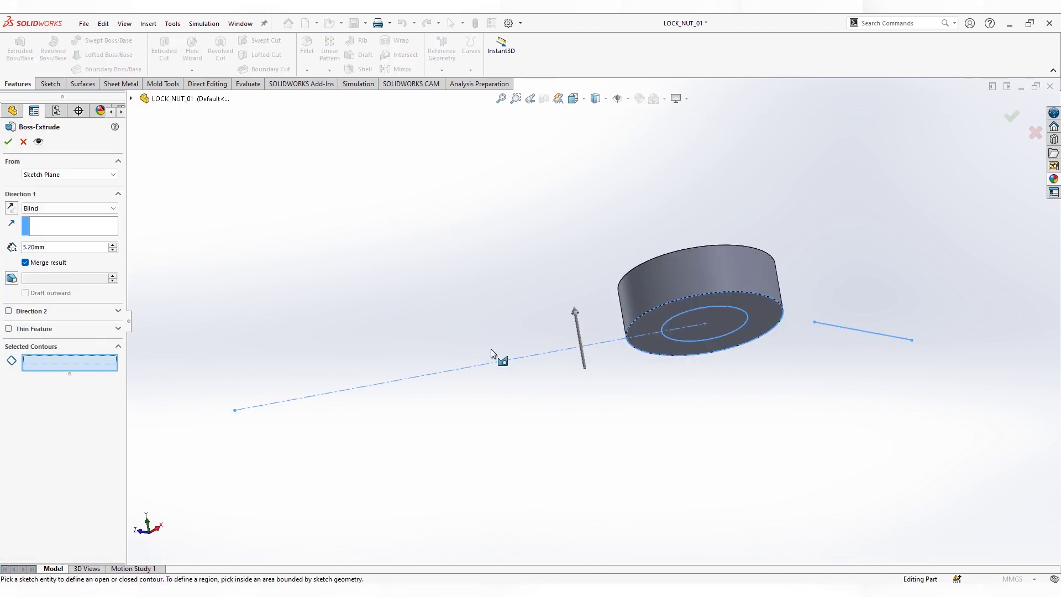
pyautogui.click(741, 318)
pyautogui.click(11, 208)
pyautogui.write('16')
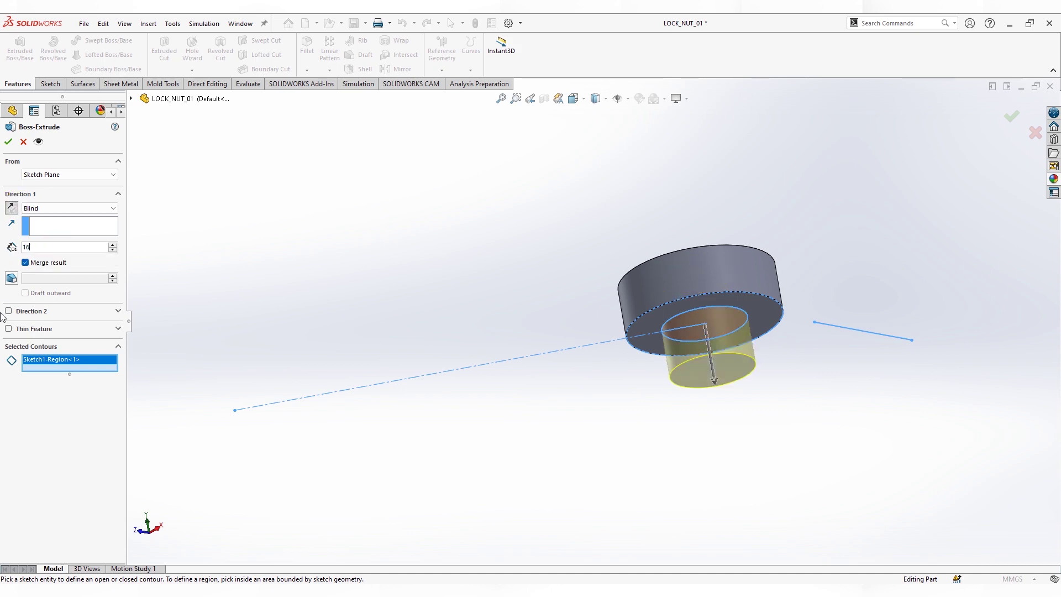
pyautogui.press('Return')
pyautogui.press('Return')
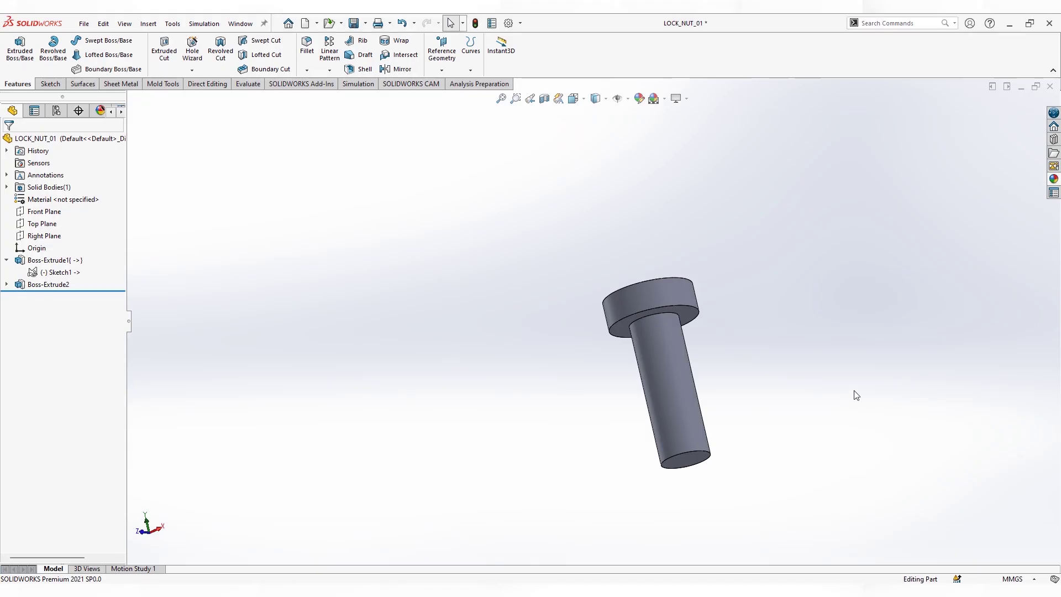
pyautogui.scroll(-2, 797, 377)
pyautogui.scroll(-2, 727, 415)
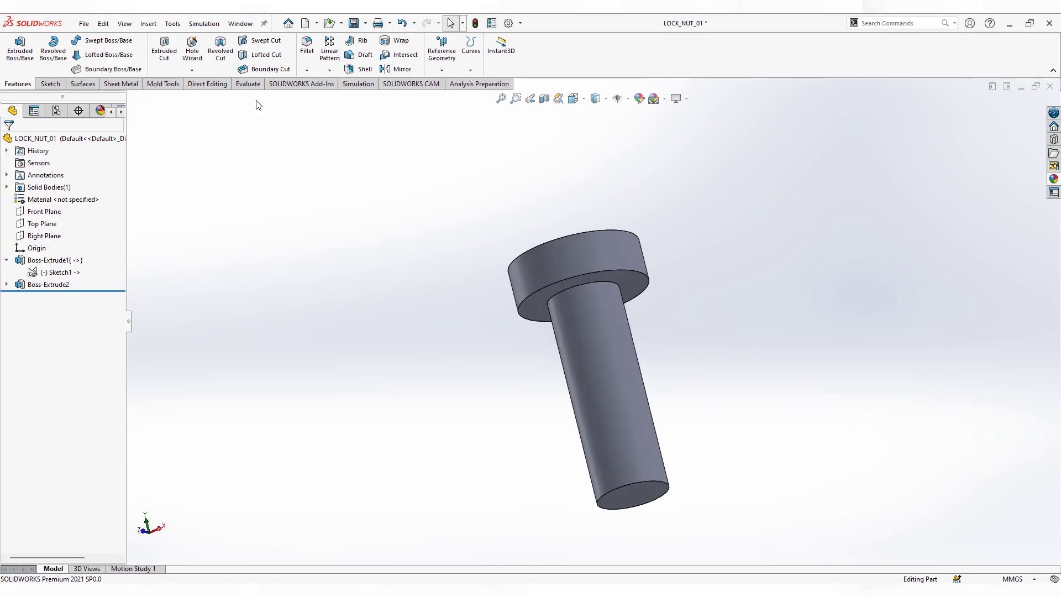
# Round the head's top edge with a 0.6 mm fillet.
pyautogui.click(549, 244)
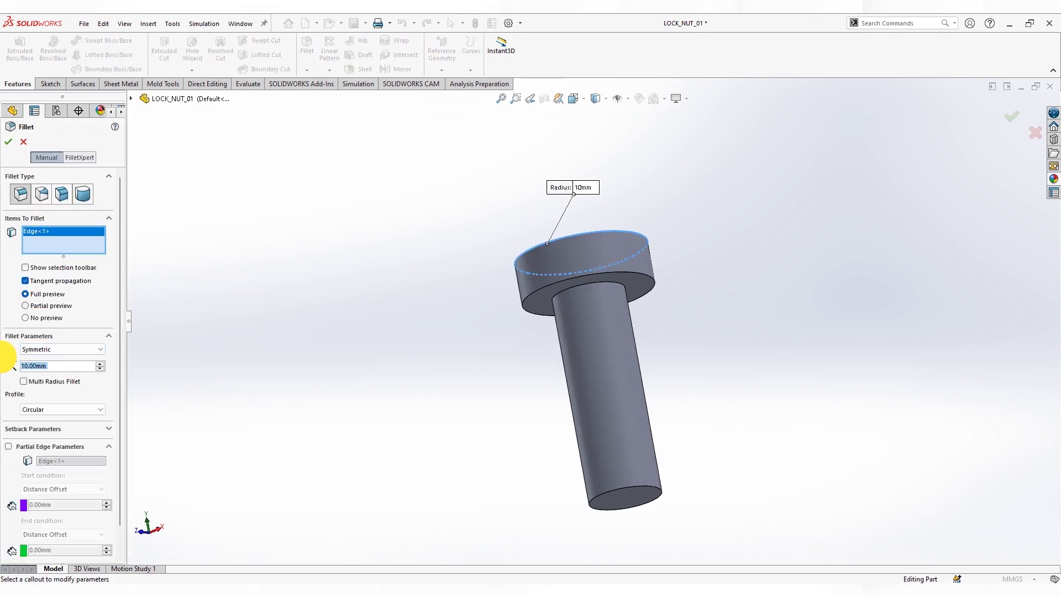
pyautogui.write('0.6')
pyautogui.press('Return')
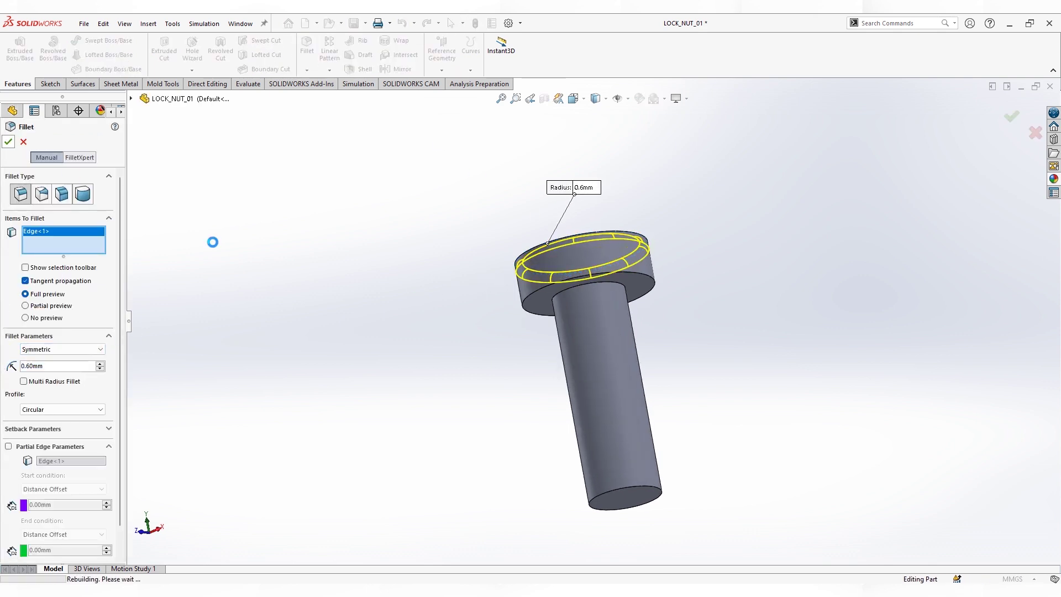
pyautogui.scroll(-1, 399, 310)
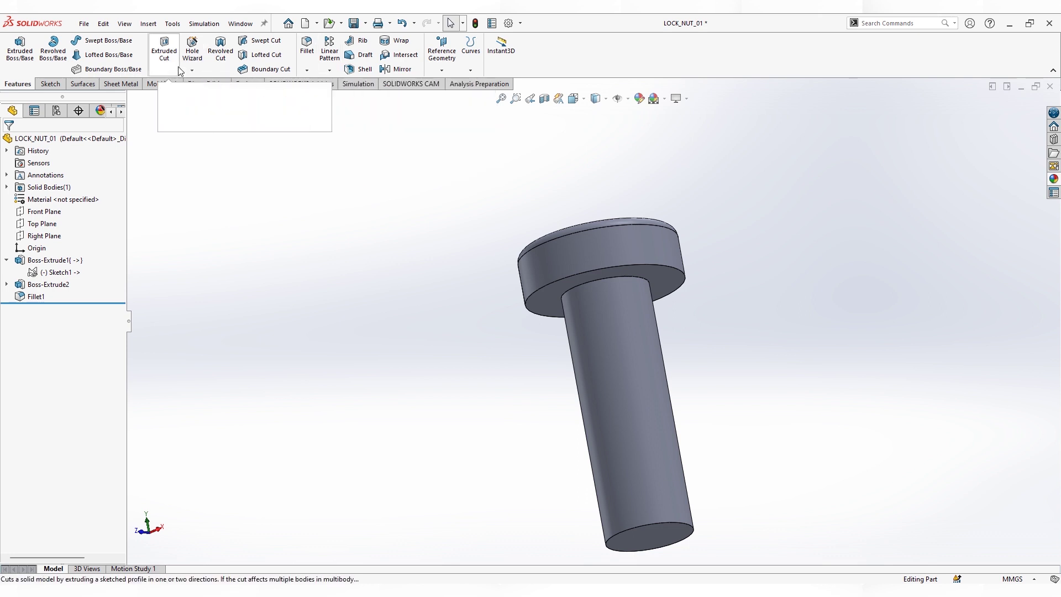
# Add a 17 mm deep M10x1.0 thread to the shank, then rebuild and save the part.
pyautogui.click(192, 70)
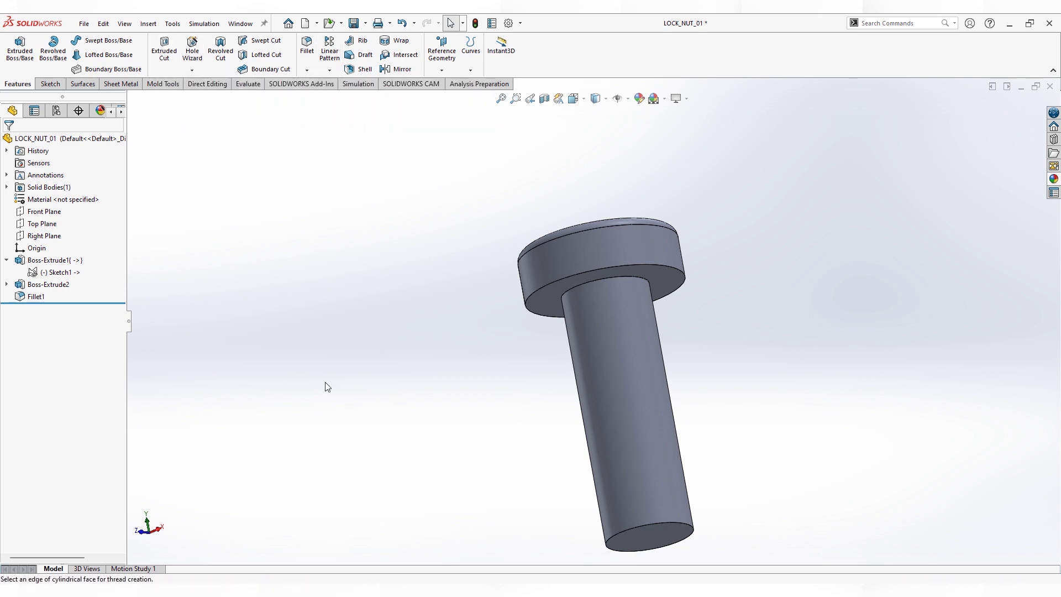
pyautogui.write('17')
pyautogui.press('Return')
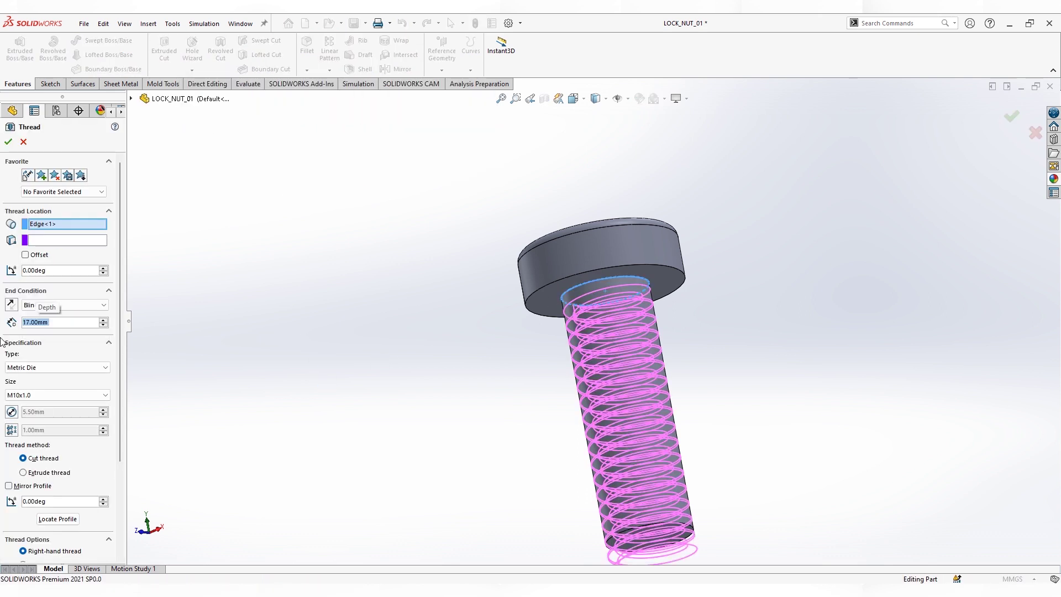
pyautogui.press('Return')
pyautogui.moveTo(466, 323)
pyautogui.mouseDown(button='middle')
pyautogui.moveTo(336, 303)
pyautogui.moveTo(516, 197)
pyautogui.mouseUp(button='middle')
pyautogui.hotkey('ctrl', 's')
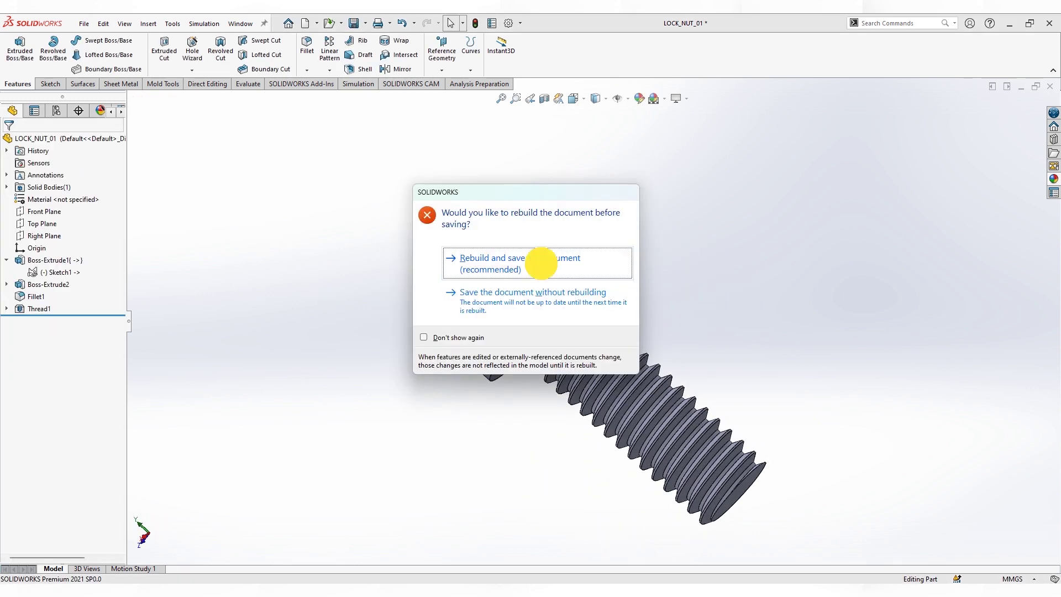
pyautogui.click(540, 265)
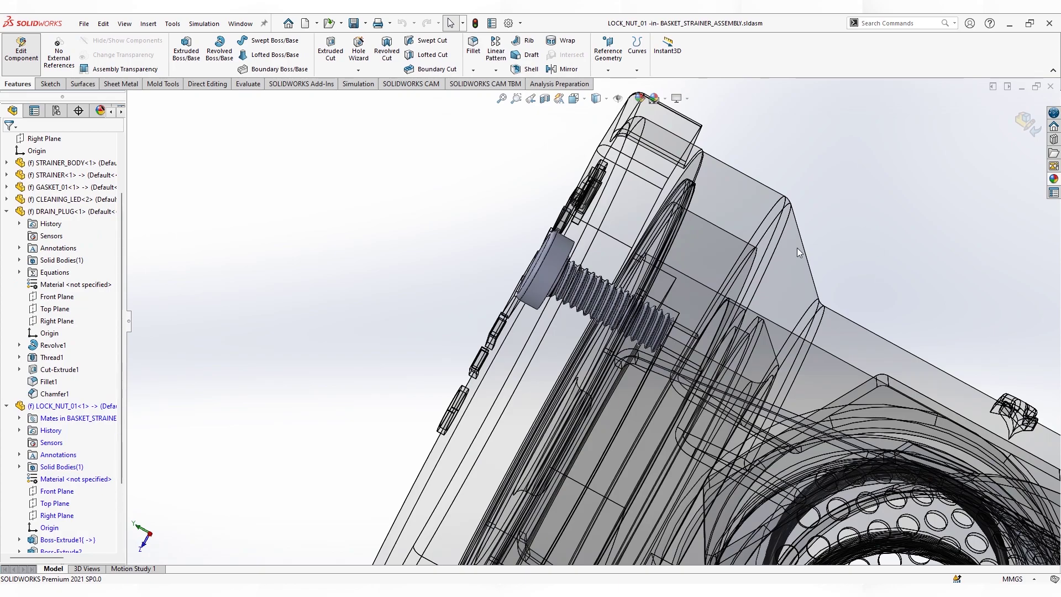
# Orbit the strainer assembly view after returning from LOCK_NUT_01.
pyautogui.moveTo(800, 253)
pyautogui.mouseDown(button='middle')
pyautogui.moveTo(829, 244)
pyautogui.moveTo(804, 240)
pyautogui.mouseUp(button='middle')
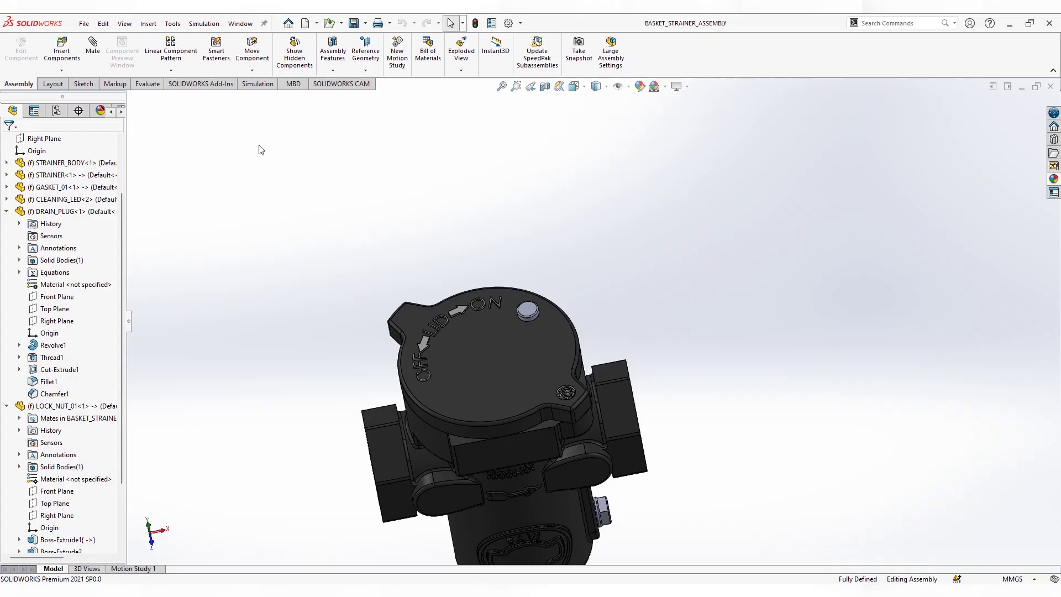
# Insert a new part, Part4, into the strainer assembly.
pyautogui.click(62, 70)
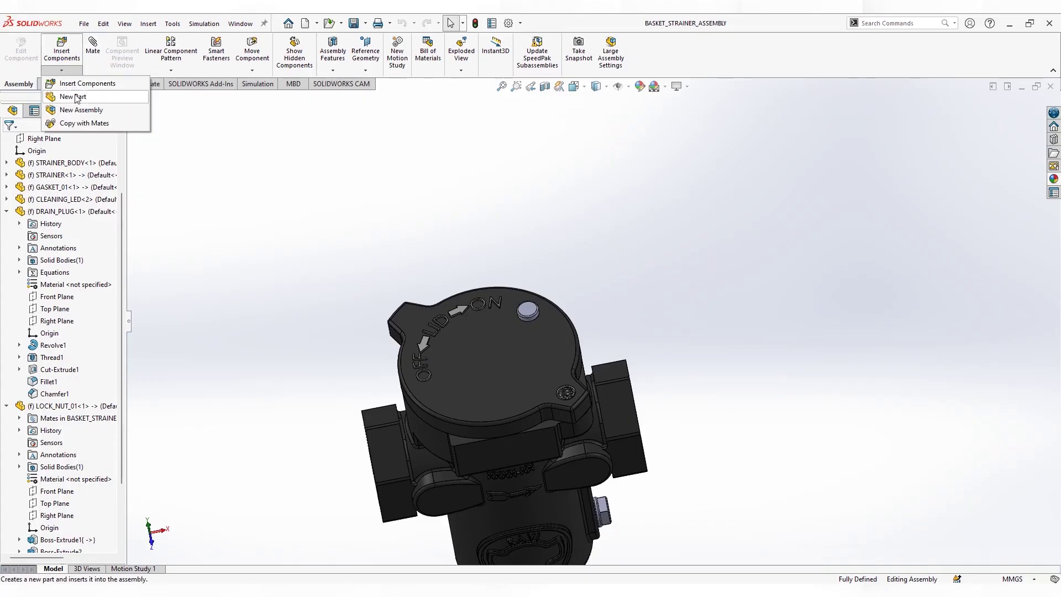
pyautogui.click(60, 94)
pyautogui.click(289, 246)
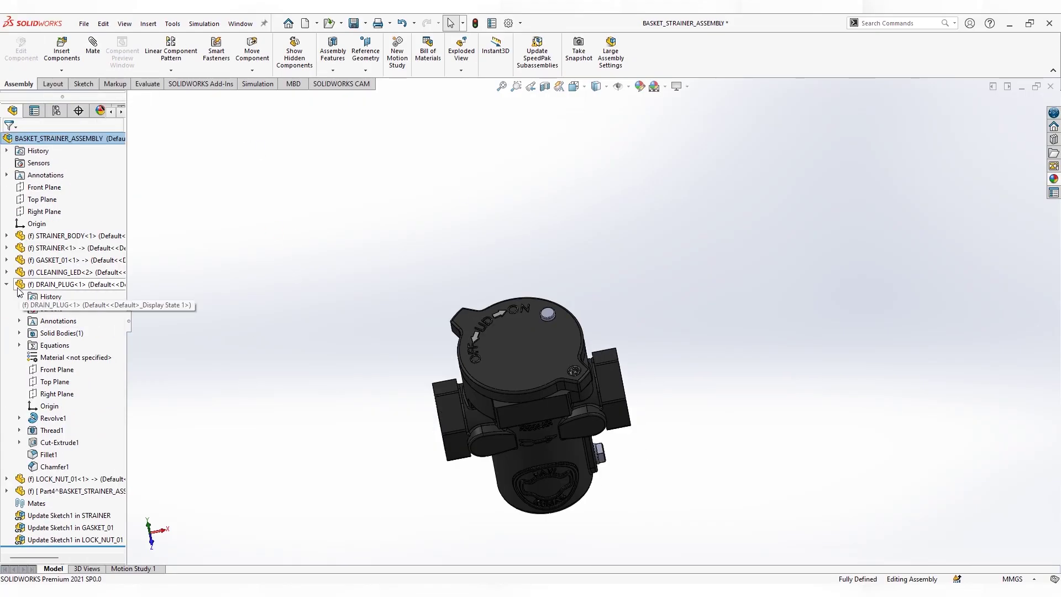
pyautogui.click(67, 308)
pyautogui.click(6, 308)
pyautogui.click(57, 369)
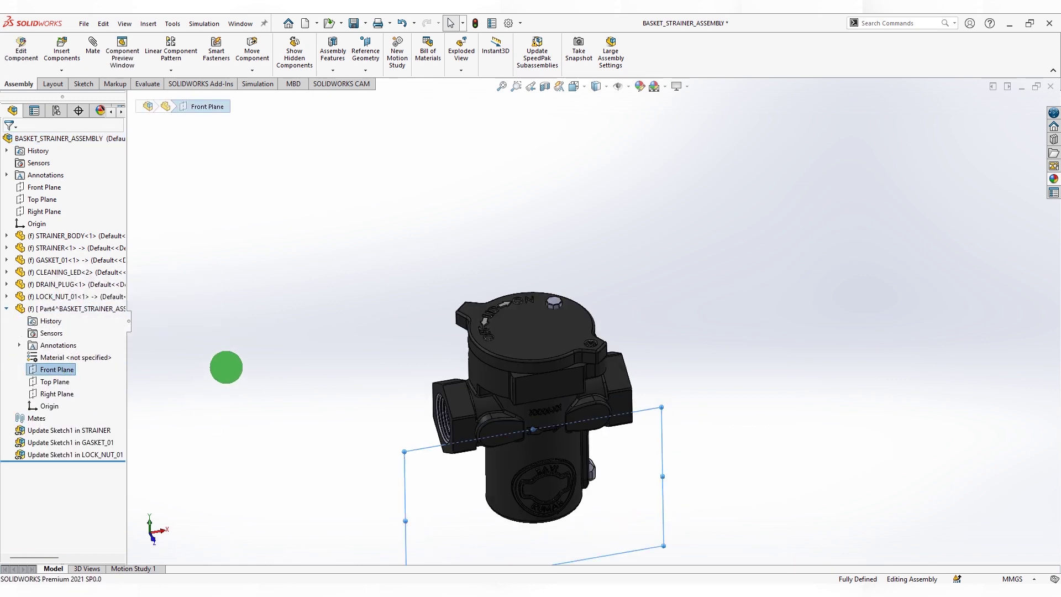
pyautogui.moveTo(225, 365); pyautogui.dragTo(221, 413, button='middle')
# Edit Part4 in the assembly, switch to isometric view and hide STRAINER_BODY.
pyautogui.rightClick(67, 308)
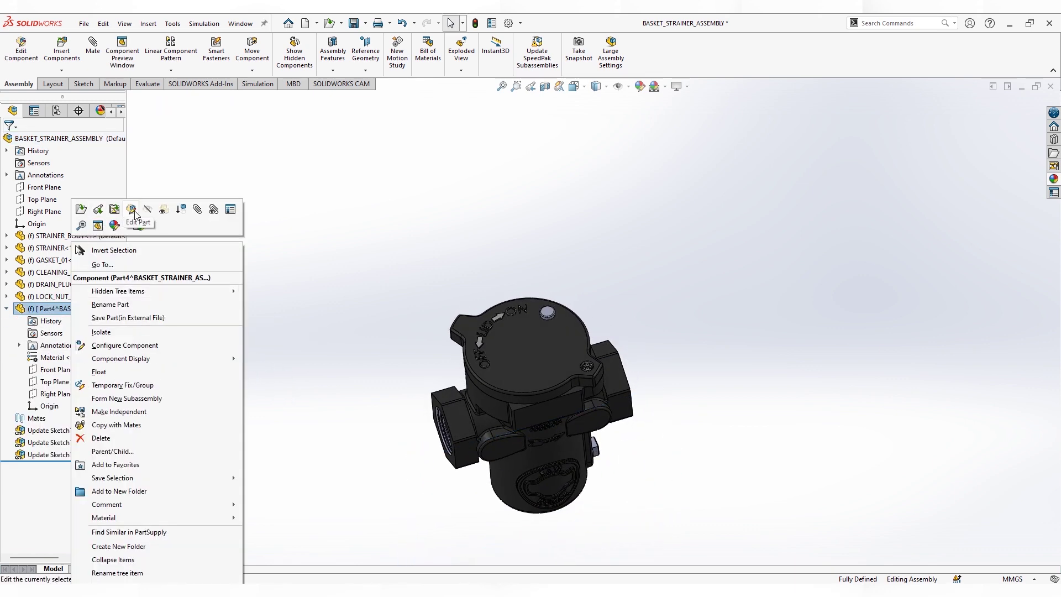
pyautogui.click(72, 209)
pyautogui.click(66, 370)
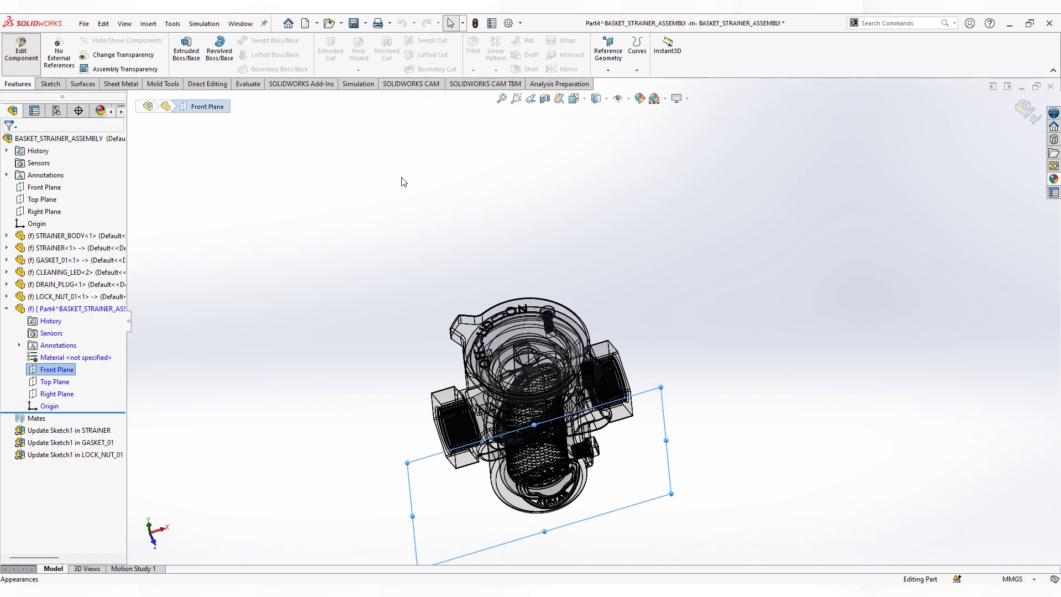
pyautogui.hotkey('ctrl', '7')
pyautogui.click(72, 235)
pyautogui.click(95, 209)
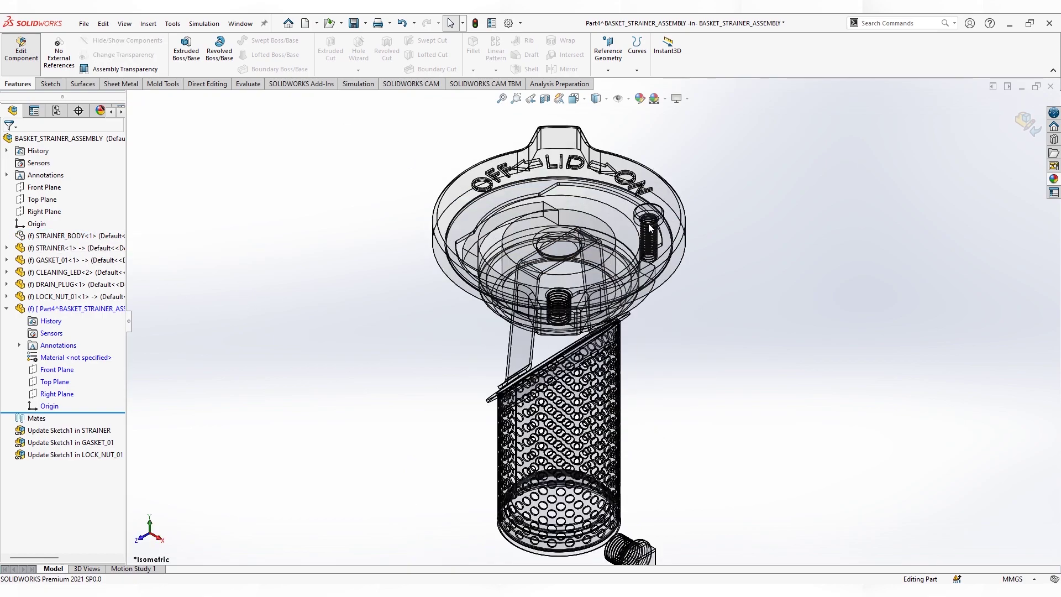
pyautogui.moveTo(650, 228)
pyautogui.mouseDown(button='middle')
pyautogui.moveTo(633, 320)
pyautogui.moveTo(694, 277)
pyautogui.moveTo(680, 260)
pyautogui.mouseUp(button='middle')
# Create Plane2 from Part4's Front and Right Planes and start a sketch on it.
pyautogui.click(60, 369)
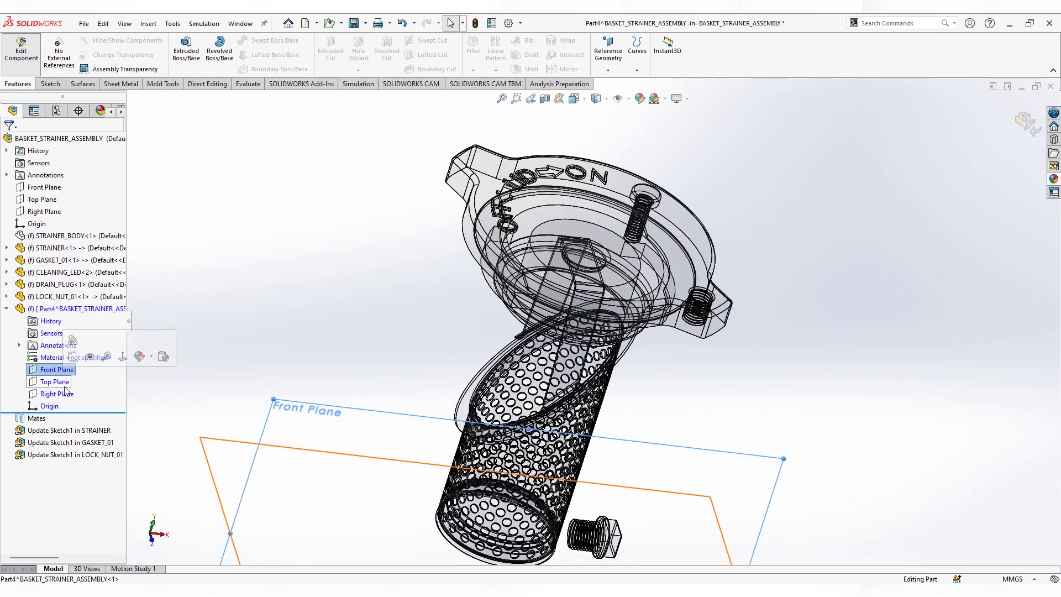
pyautogui.keyDown('ctrl'); pyautogui.click(65, 393); pyautogui.keyUp('ctrl')
pyautogui.moveTo(510, 366); pyautogui.dragTo(530, 332, button='middle')
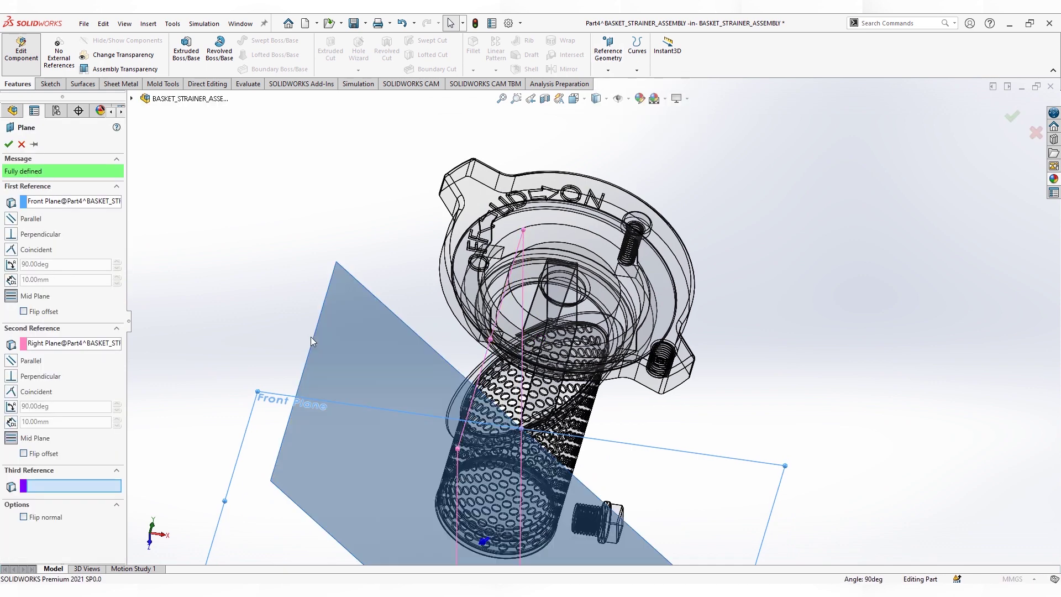
pyautogui.moveTo(311, 336); pyautogui.dragTo(293, 269, button='middle')
pyautogui.rightClick(291, 269)
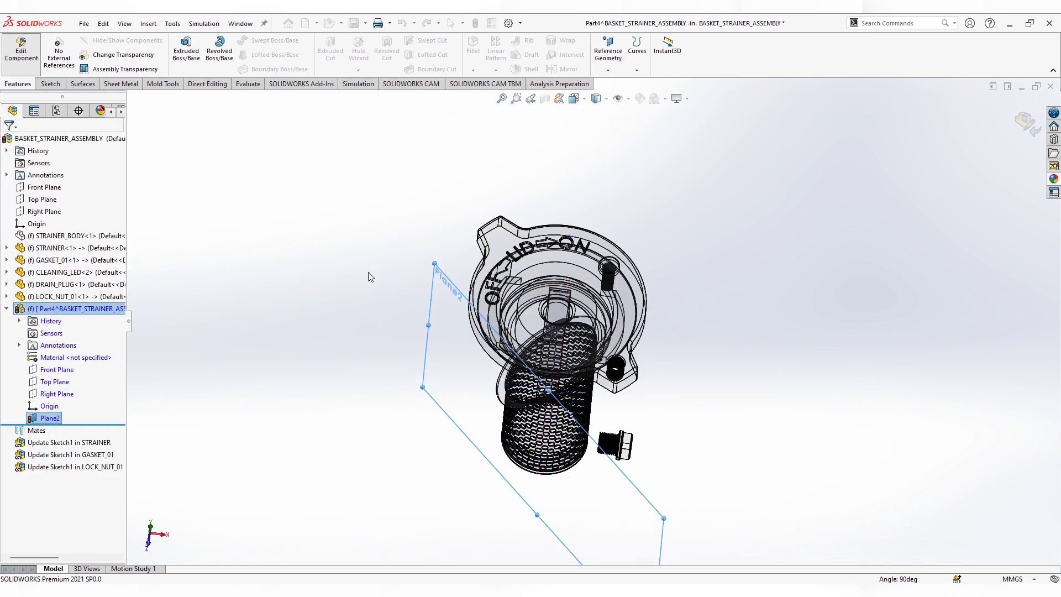
pyautogui.click(58, 86)
pyautogui.click(181, 50)
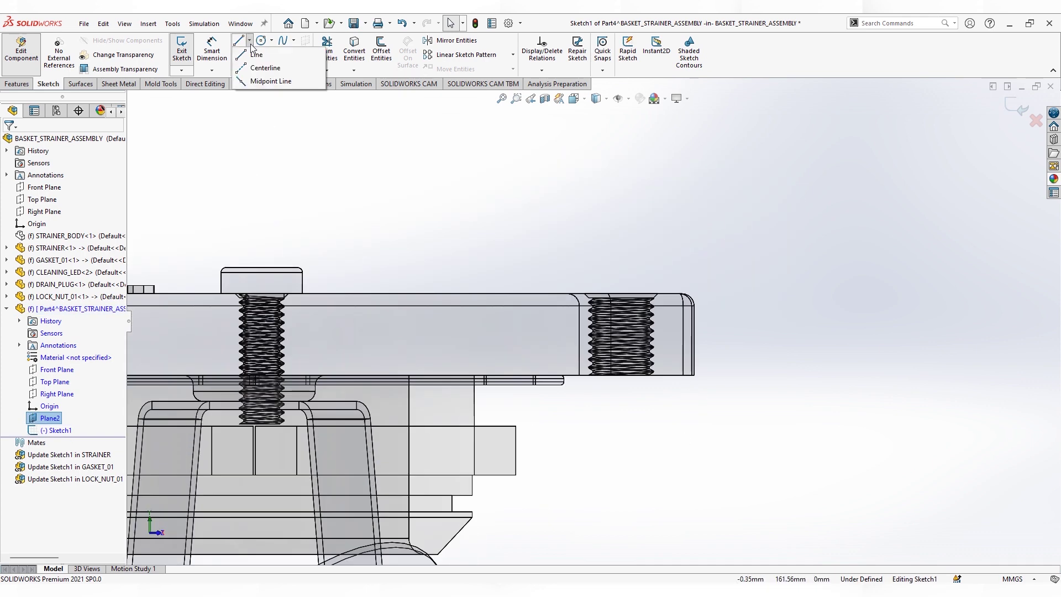
# Draw a vertical centerline through the lid's threaded hole.
pyautogui.click(265, 67)
pyautogui.click(618, 168)
pyautogui.click(619, 478)
pyautogui.press('Escape')
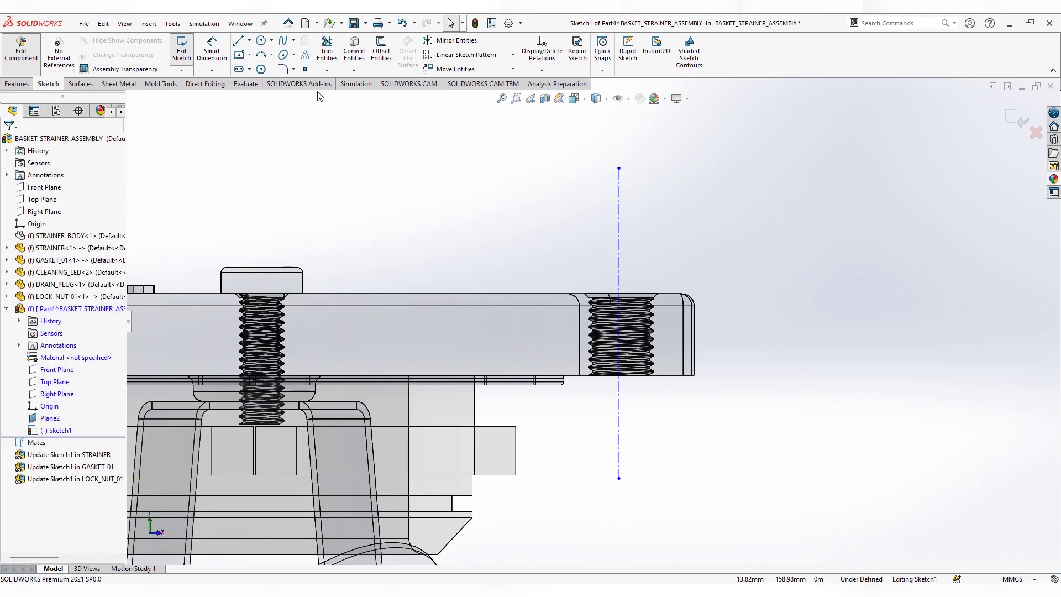
# Draw the profile's stepped vertical and horizontal lines up past the lid.
pyautogui.press('l')
pyautogui.click(620, 136)
pyautogui.scroll(2, 625, 432)
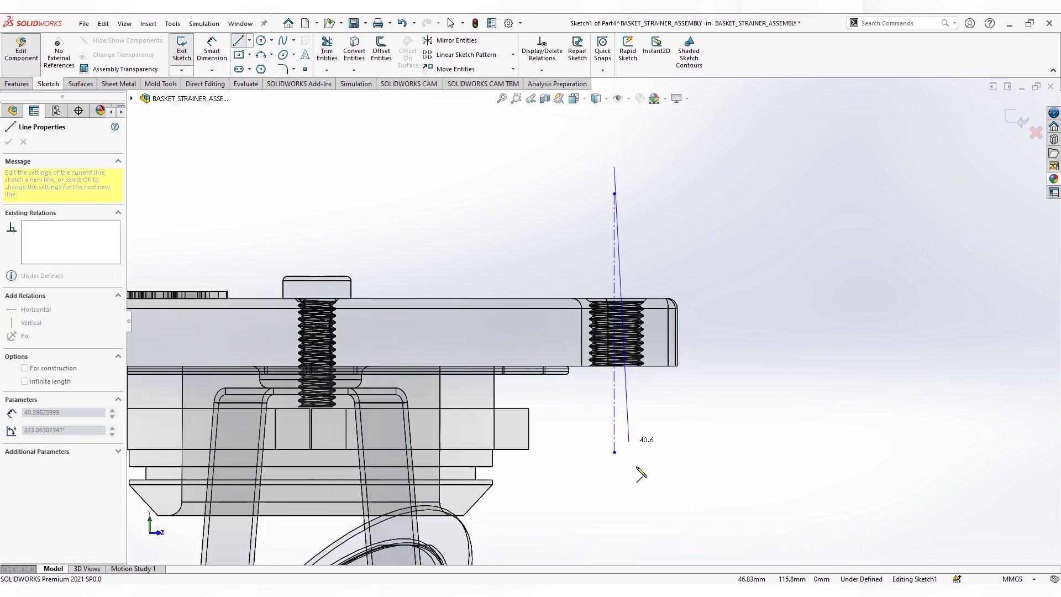
pyautogui.scroll(2, 614, 426)
pyautogui.click(610, 420)
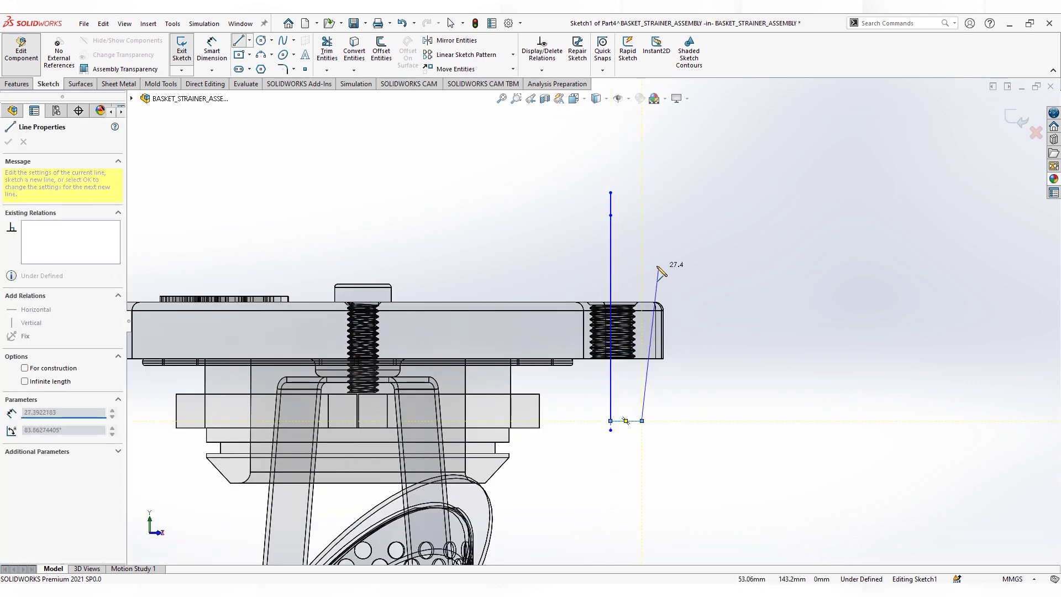
pyautogui.click(642, 271)
pyautogui.scroll(-3, 658, 243)
pyautogui.click(660, 305)
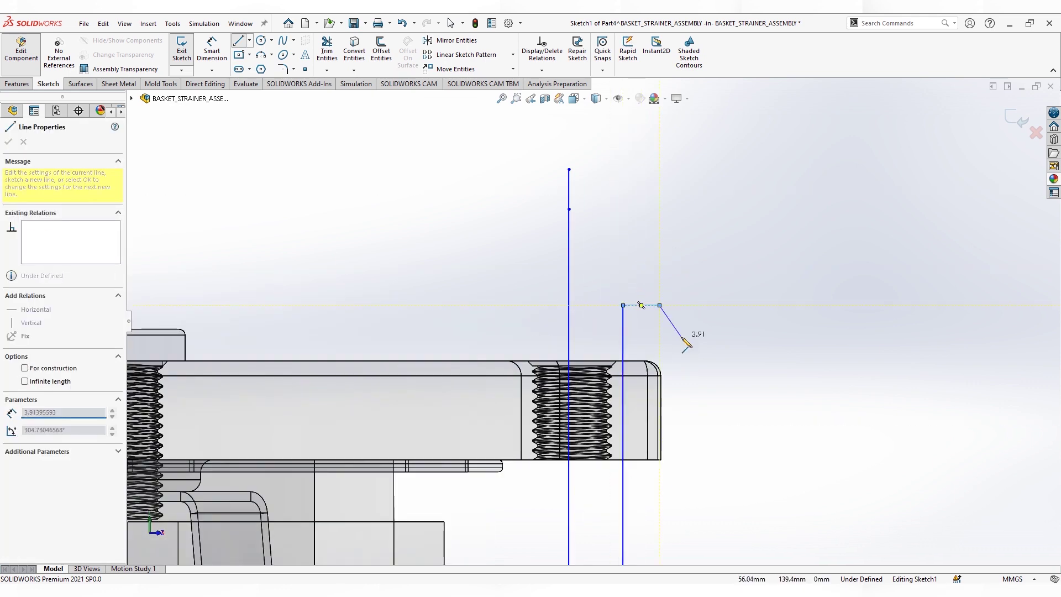
pyautogui.click(660, 283)
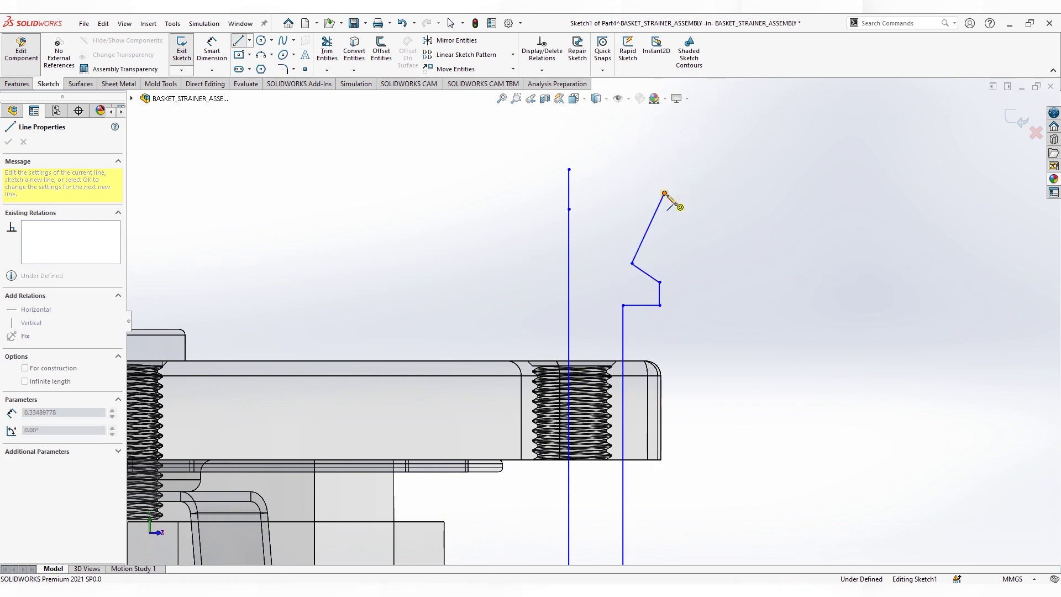
# Add the curved segment up to the knob's top and extend the vertical line upward.
pyautogui.click(670, 124)
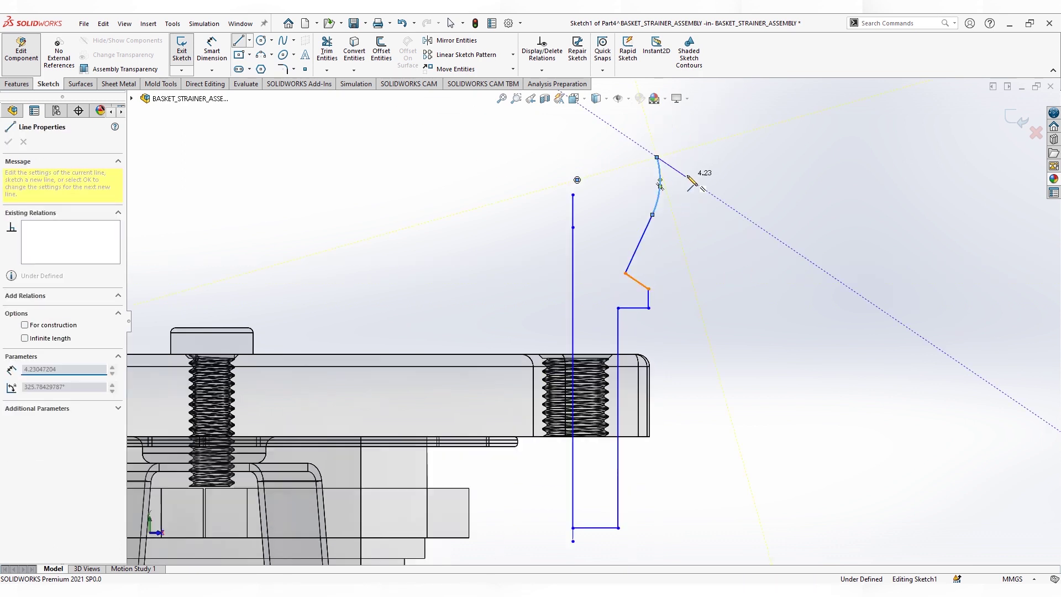
pyautogui.scroll(-2, 674, 261)
pyautogui.press('Escape')
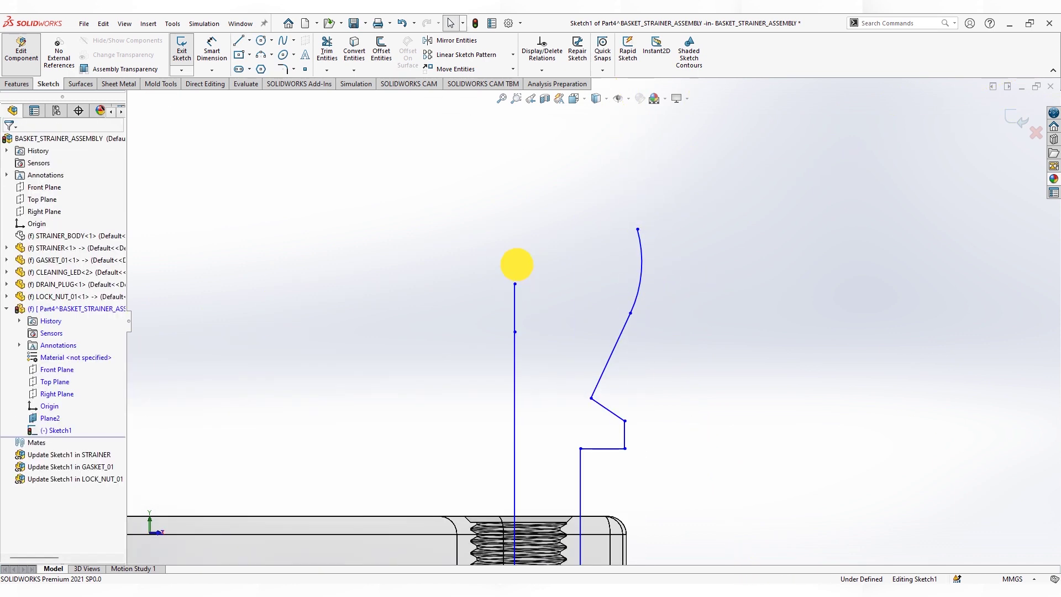
pyautogui.moveTo(515, 283); pyautogui.dragTo(515, 211)
# Draw a 3-point arc across the knob's top between the vertical line and the curve.
pyautogui.click(261, 54)
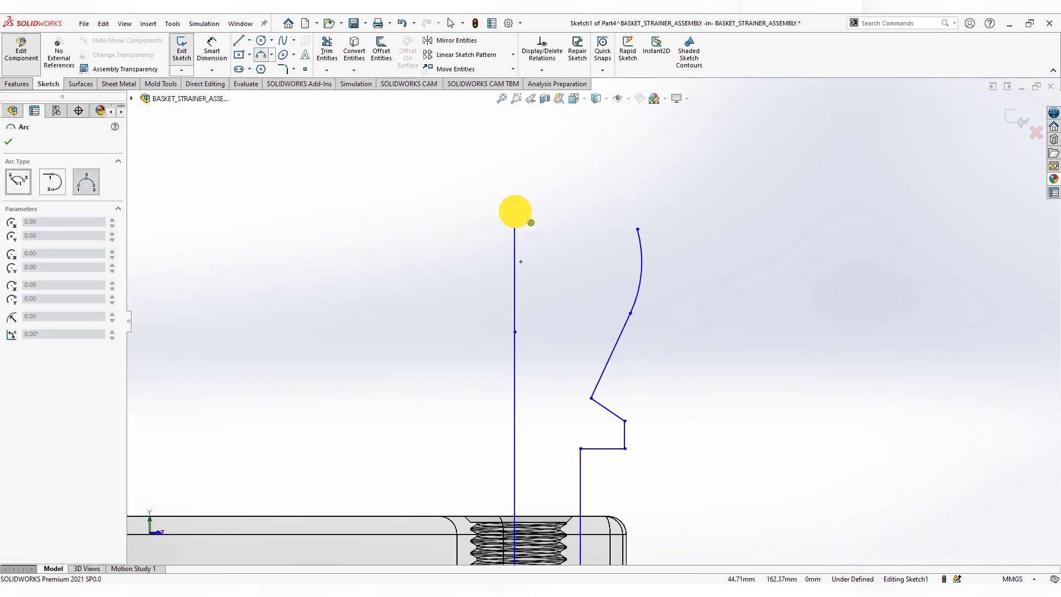
pyautogui.click(515, 212)
pyautogui.click(638, 229)
pyautogui.click(577, 212)
pyautogui.press('Escape')
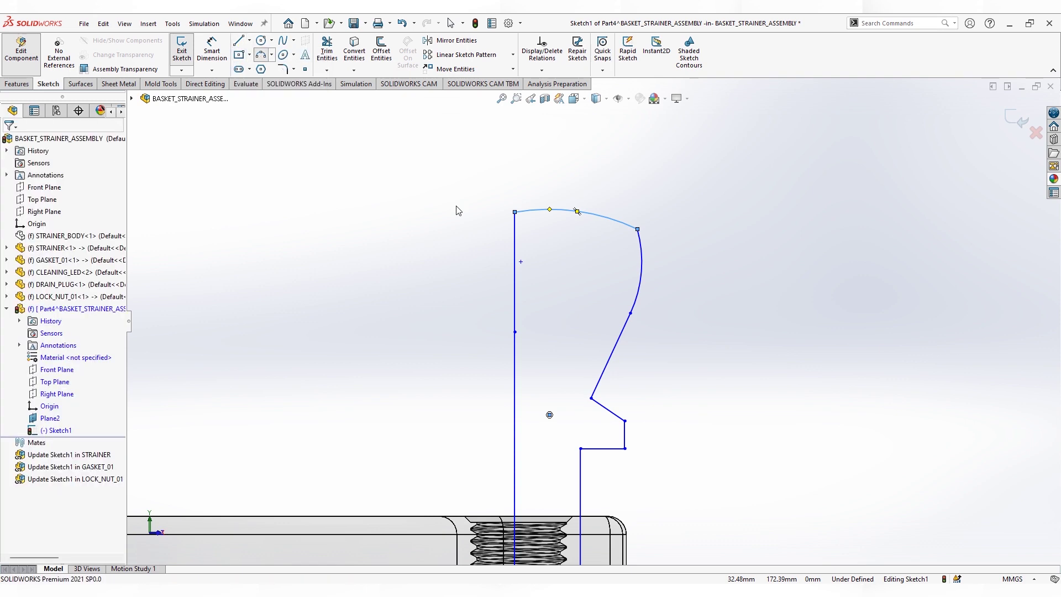
# Cap the top arc with a horizontal construction line and select them together.
pyautogui.press('l')
pyautogui.click(515, 212)
pyautogui.press('Escape')
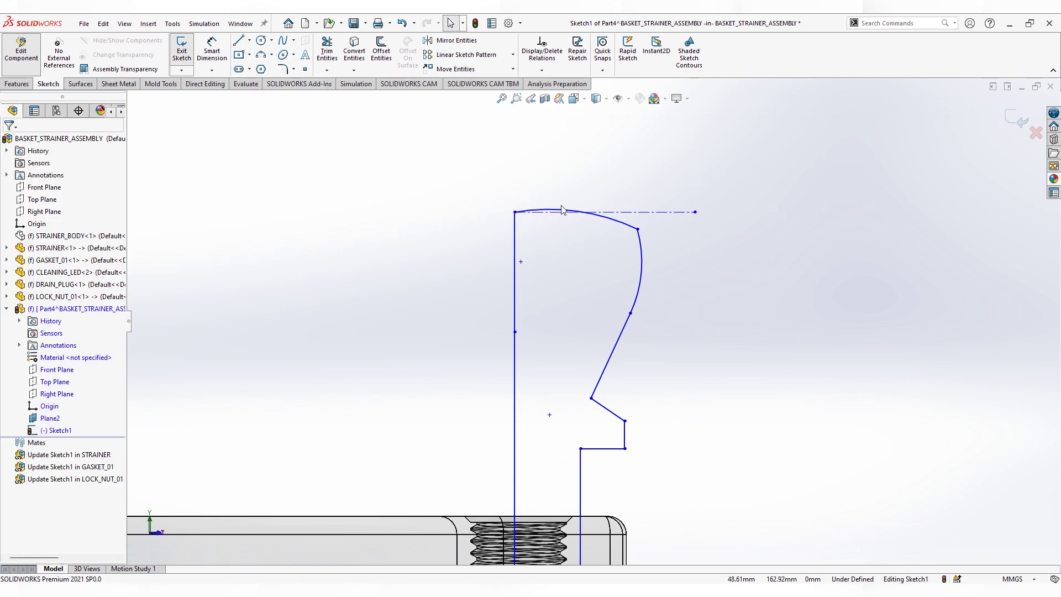
pyautogui.click(560, 214)
pyautogui.keyDown('ctrl'); pyautogui.click(664, 212); pyautogui.keyUp('ctrl')
pyautogui.press('Escape')
pyautogui.scroll(2, 670, 356)
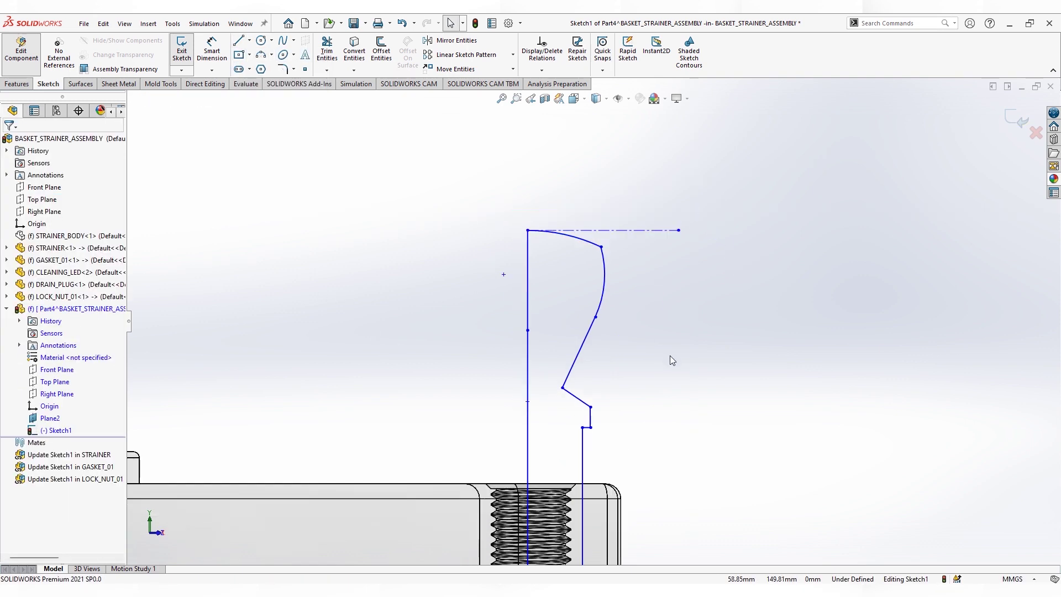
pyautogui.scroll(2, 685, 408)
# Section the assembly along Plane2 and view the knob sketch plane head-on.
pyautogui.rightClick(64, 237)
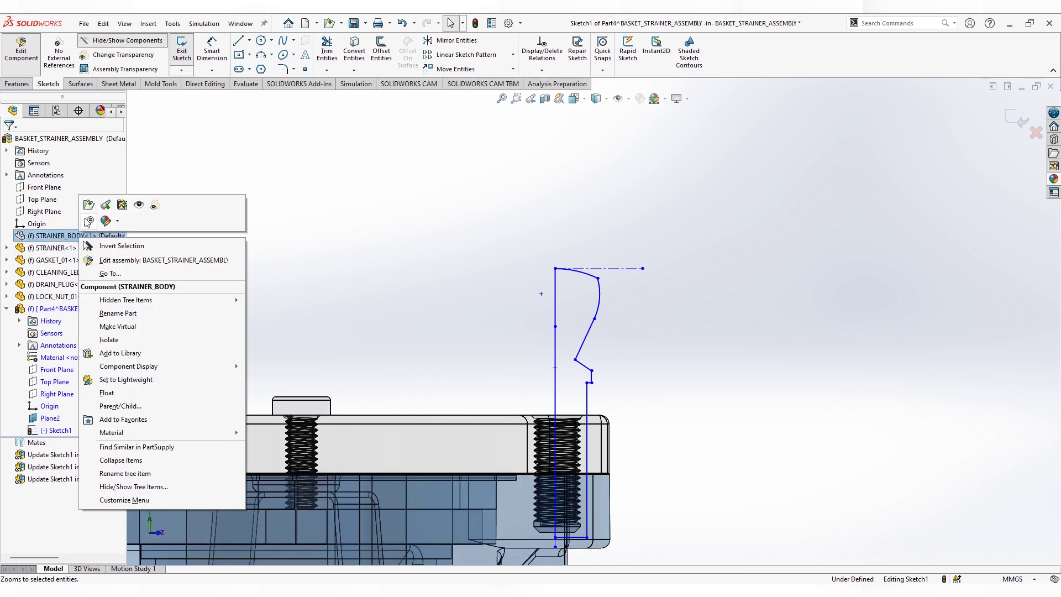
pyautogui.click(578, 512)
pyautogui.scroll(-2, 578, 512)
pyautogui.scroll(2, 674, 318)
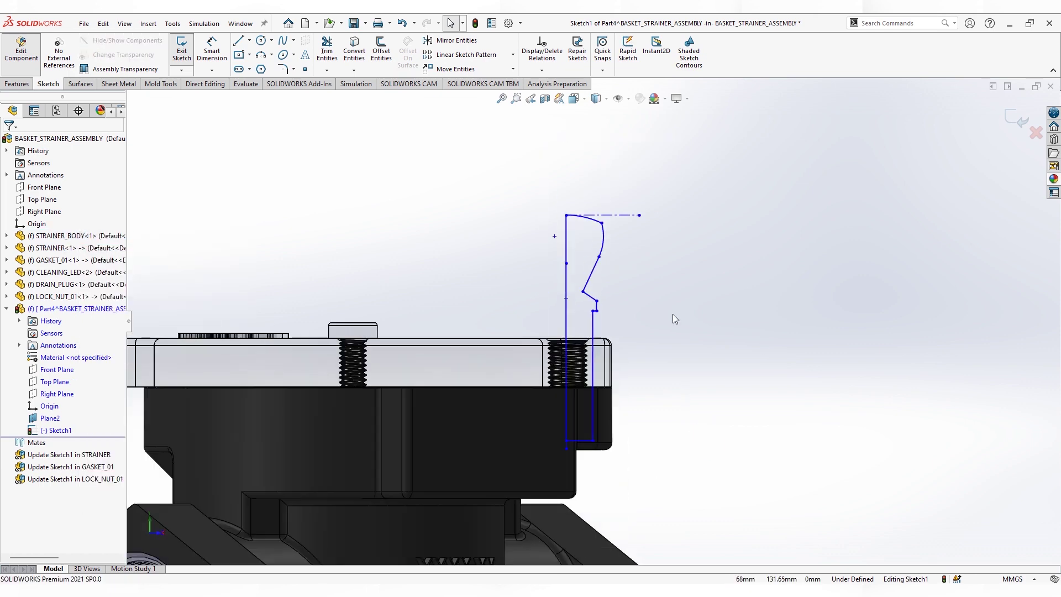
pyautogui.moveTo(550, 413); pyautogui.dragTo(151, 290, button='middle')
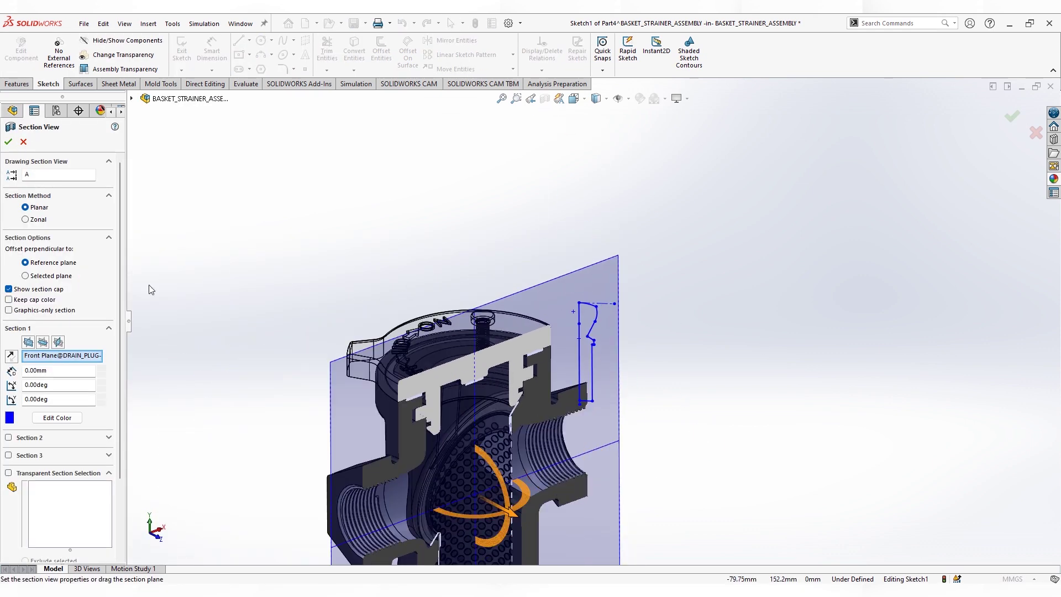
pyautogui.click(133, 99)
pyautogui.click(188, 378)
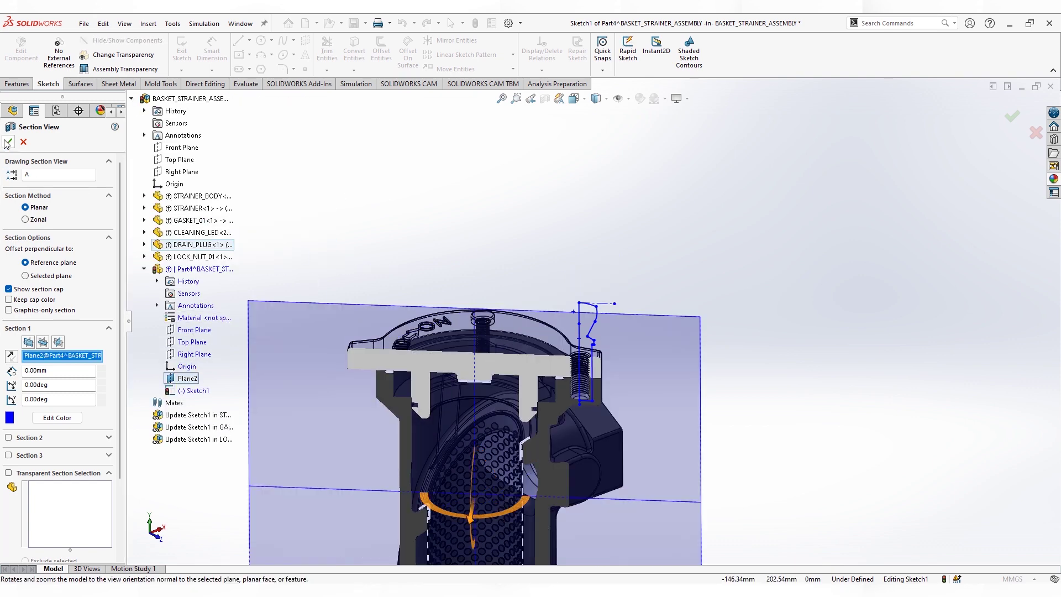
pyautogui.click(495, 213)
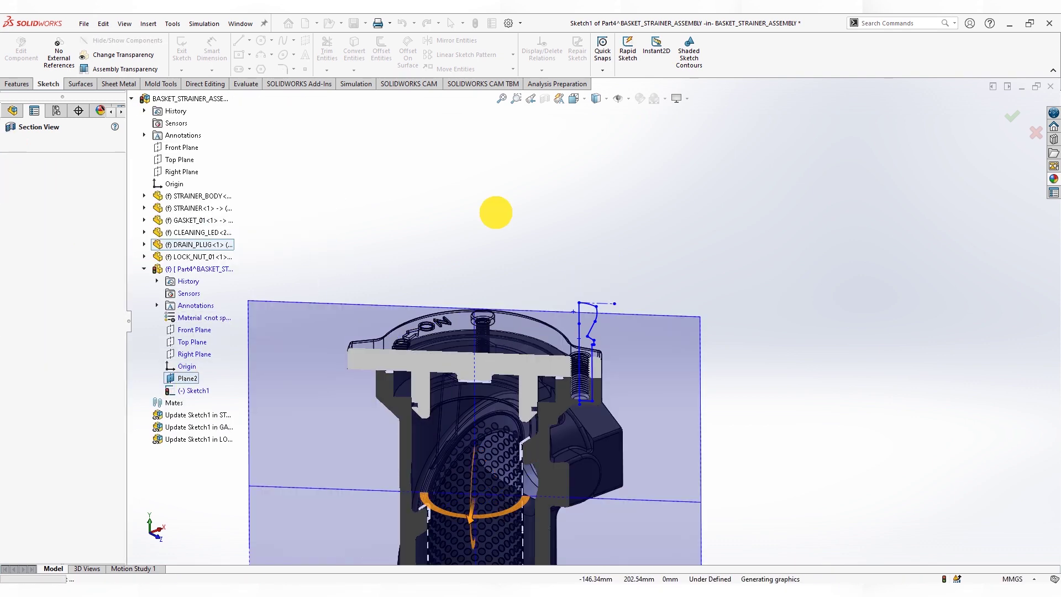
pyautogui.click(583, 100)
pyautogui.click(635, 158)
# Dimension the profile's overall height as 137 mm and the thread rectangle's 20 mm depth.
pyautogui.scroll(-4, 626, 299)
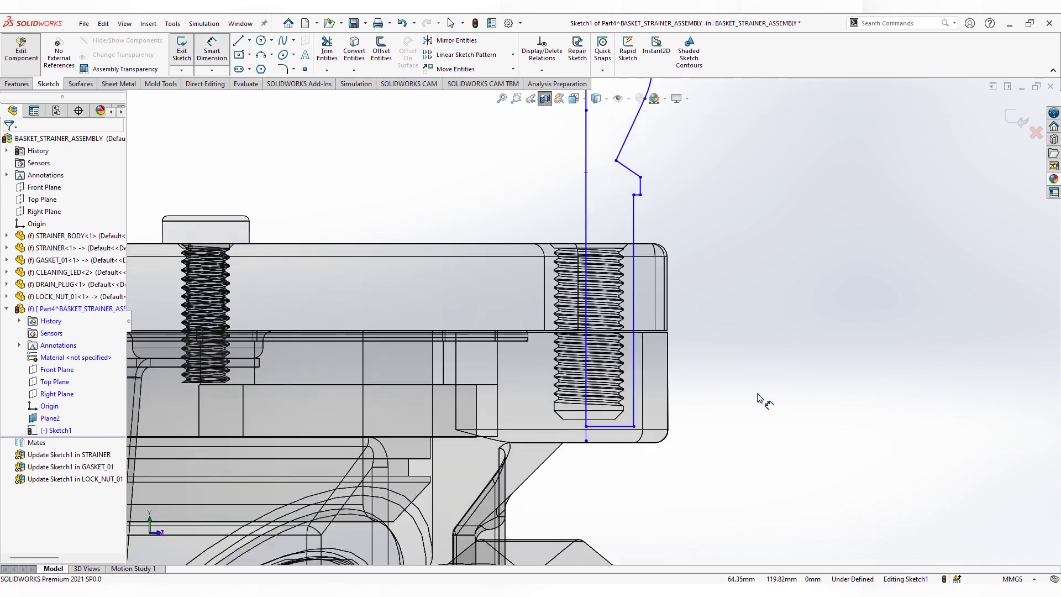
pyautogui.scroll(-3, 647, 208)
pyautogui.click(641, 210)
pyautogui.scroll(5, 661, 247)
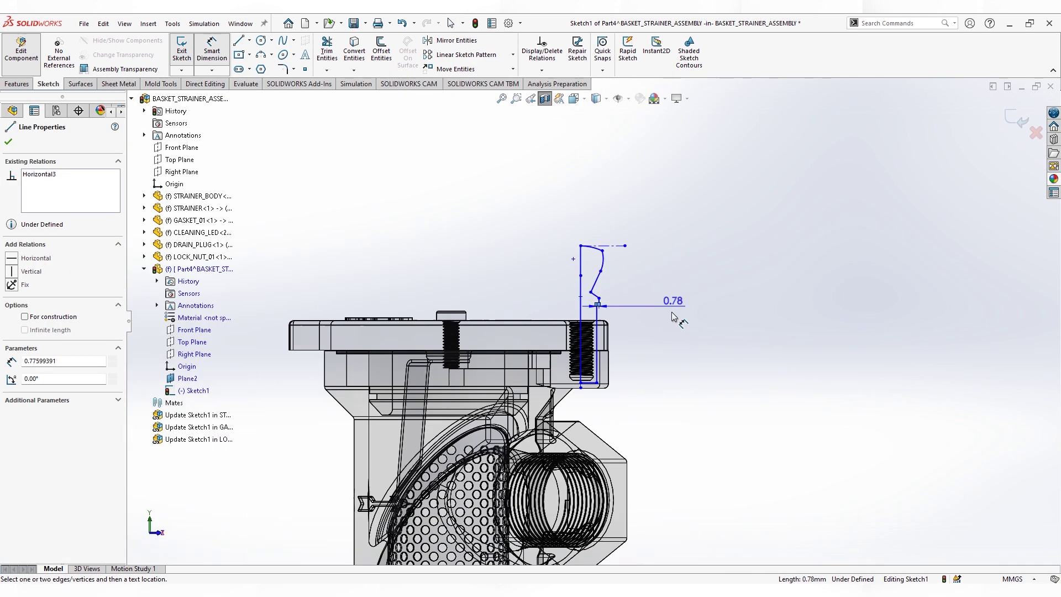
pyautogui.scroll(2, 680, 315)
pyautogui.scroll(-1, 571, 521)
pyautogui.click(469, 548)
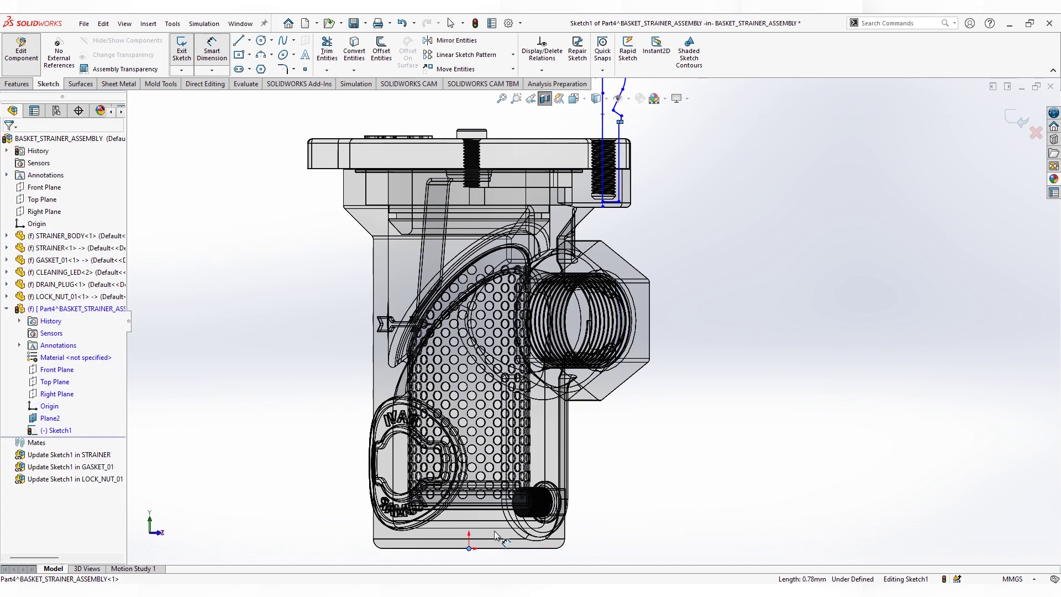
pyautogui.click(741, 442)
pyautogui.write('137')
pyautogui.press('Return')
pyautogui.scroll(-2, 619, 138)
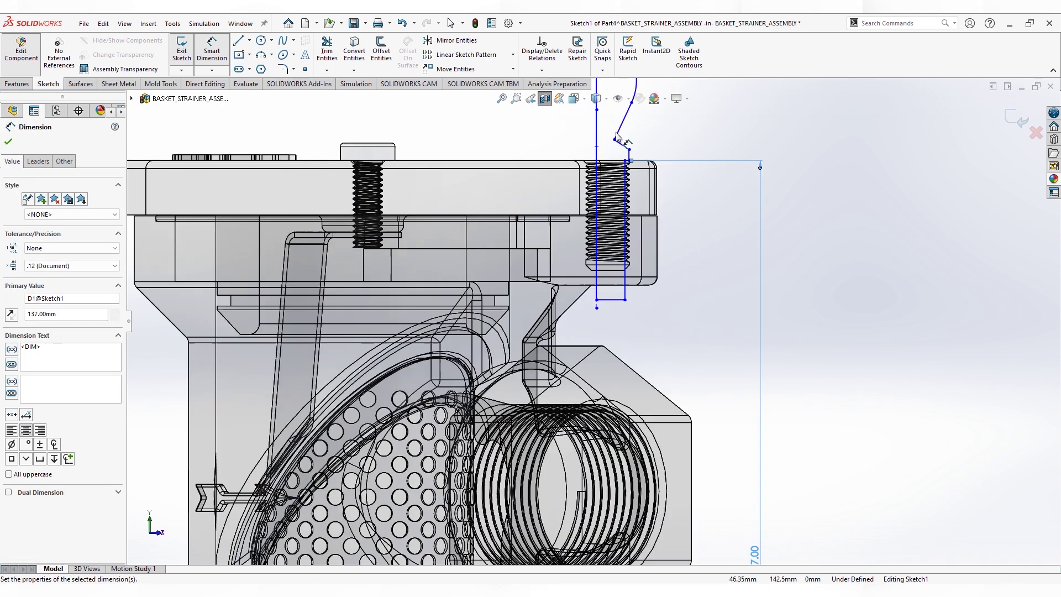
pyautogui.scroll(-3, 618, 138)
pyautogui.click(605, 325)
pyautogui.click(721, 315)
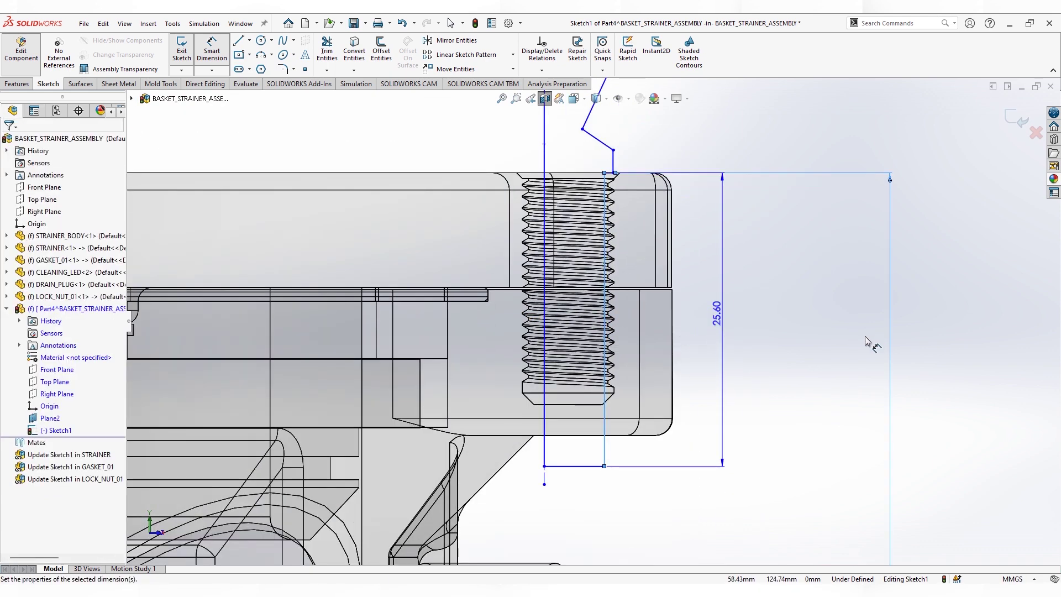
pyautogui.scroll(2, 785, 323)
pyautogui.scroll(1, 619, 306)
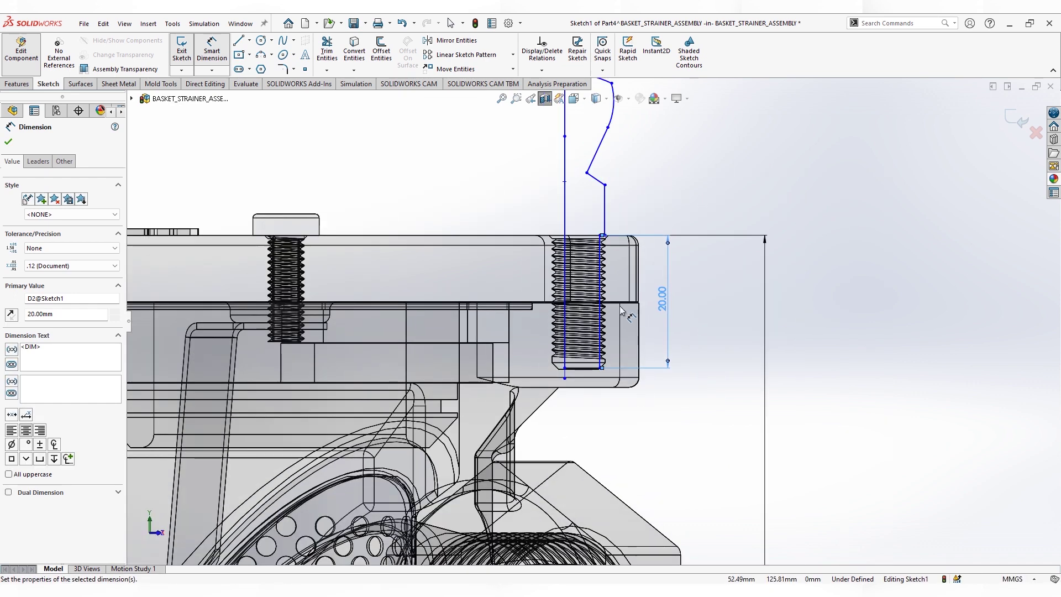
# Add a 45 mm offset from the axis and a width dimension for the arc endpoint.
pyautogui.click(565, 211)
pyautogui.scroll(2, 553, 331)
pyautogui.scroll(2, 531, 442)
pyautogui.scroll(2, 510, 526)
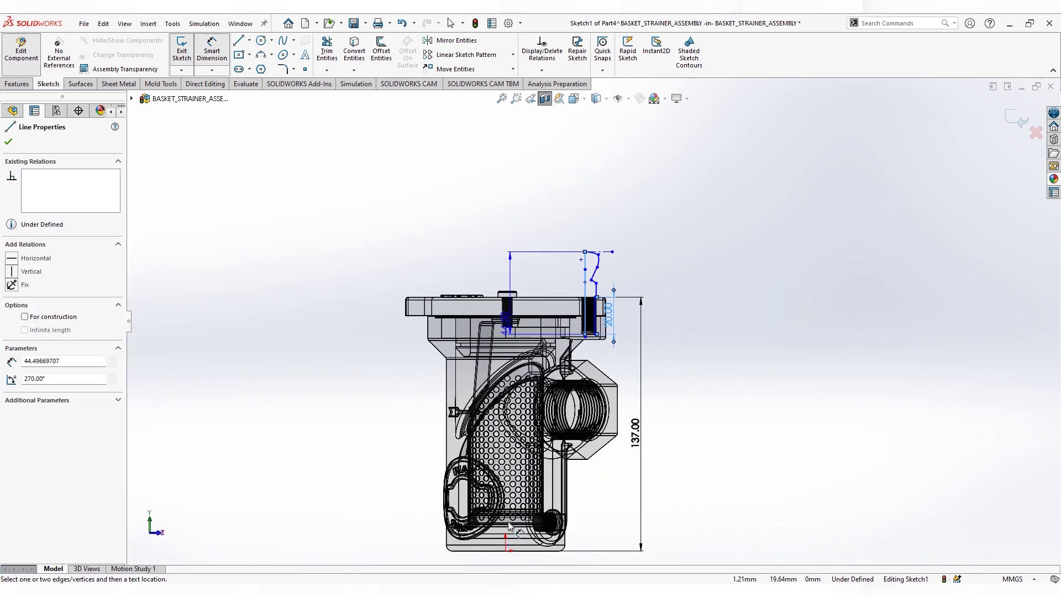
pyautogui.click(585, 271)
pyautogui.click(539, 232)
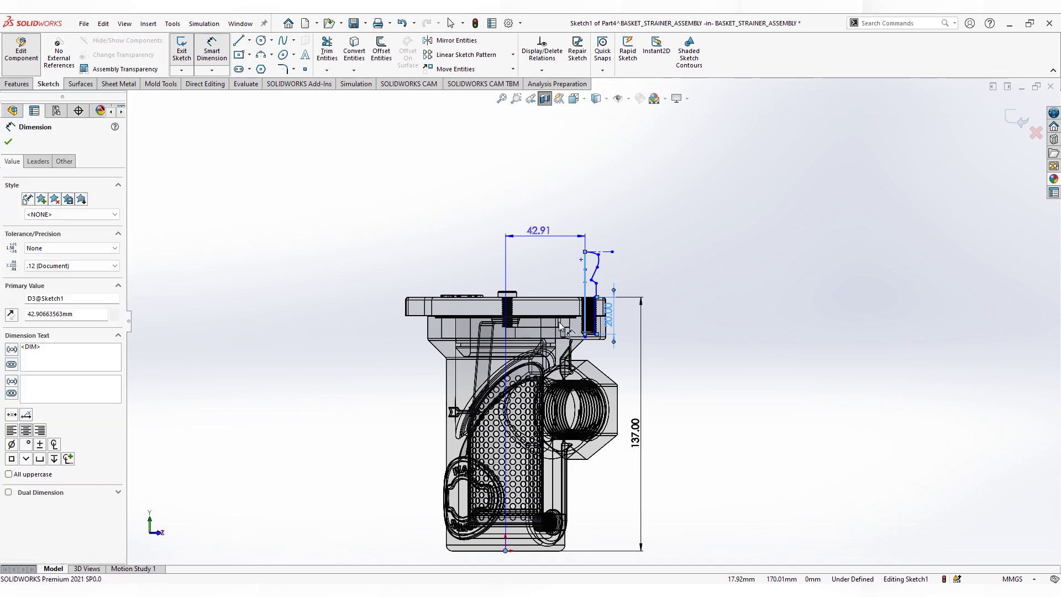
pyautogui.write('45')
pyautogui.press('Return')
pyautogui.scroll(-3, 549, 310)
pyautogui.scroll(-2, 558, 287)
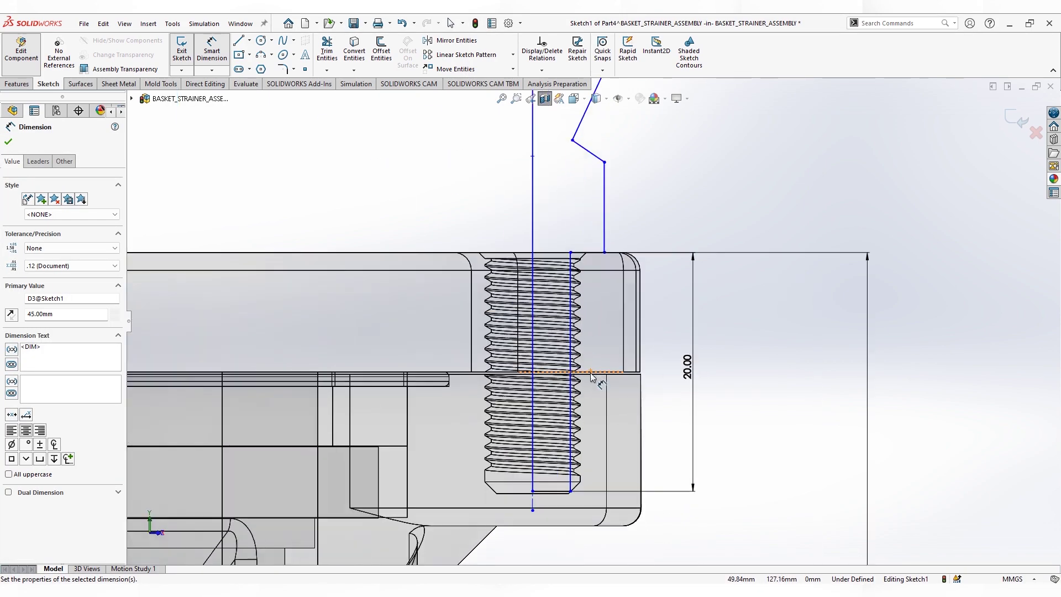
pyautogui.scroll(1, 568, 263)
pyautogui.scroll(-2, 570, 264)
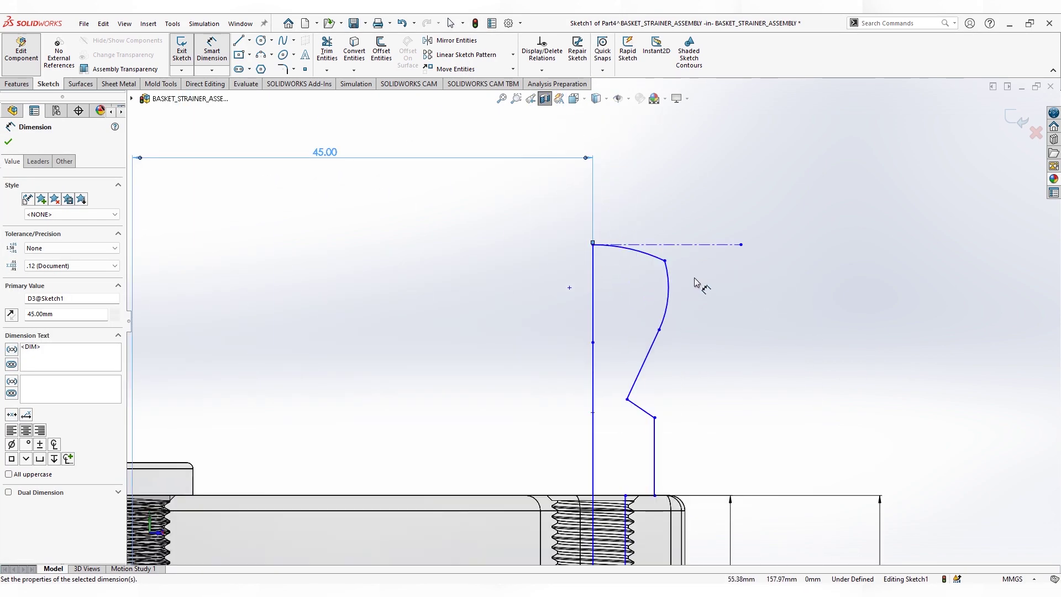
pyautogui.click(665, 258)
pyautogui.click(594, 284)
pyautogui.click(641, 184)
pyautogui.press('Return')
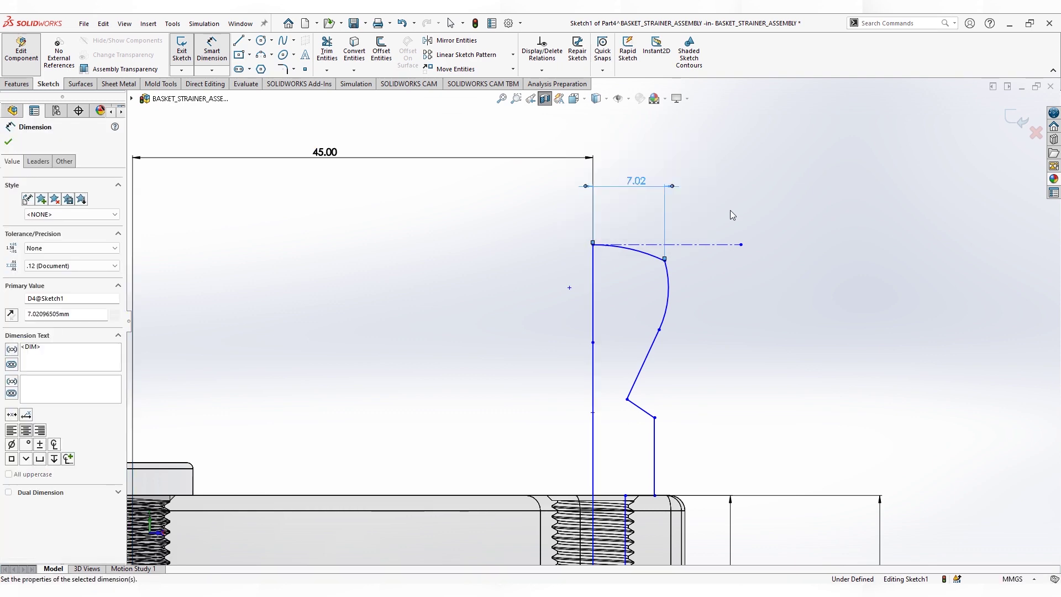
# Dimension the short vertical line offset at 4 mm and the vertical line at 5.8 mm.
pyautogui.scroll(2, 636, 276)
pyautogui.click(555, 344)
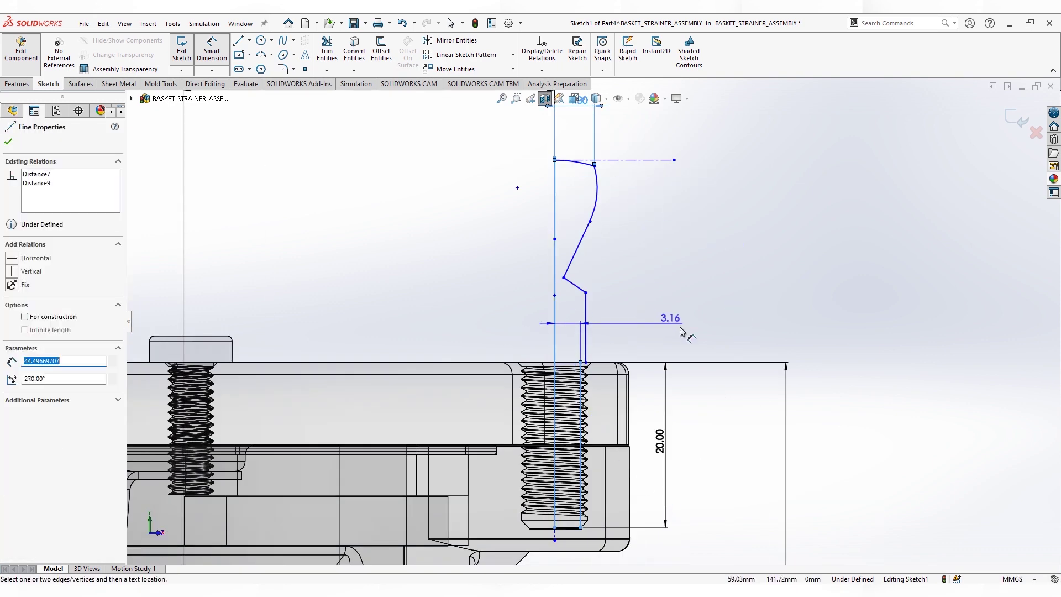
pyautogui.click(681, 332)
pyautogui.write('4.00mm')
pyautogui.press('Return')
pyautogui.scroll(-1, 601, 262)
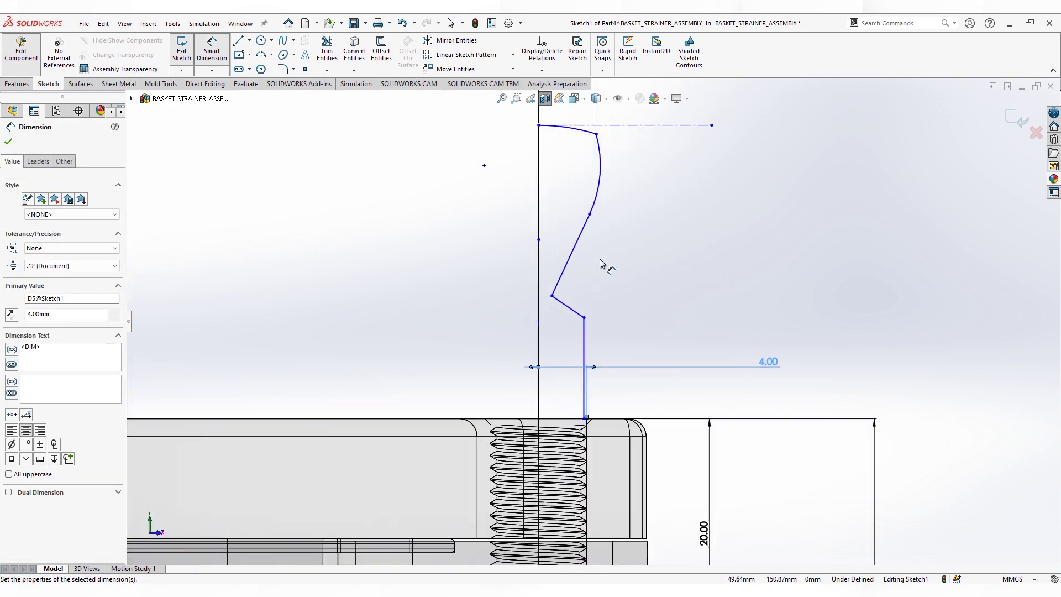
pyautogui.scroll(-2, 588, 418)
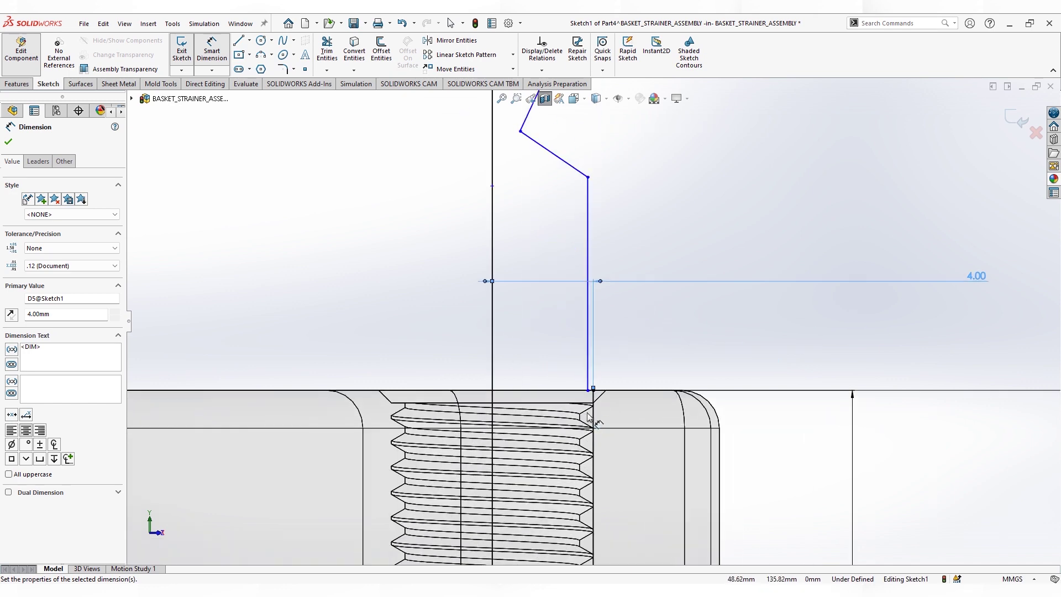
pyautogui.click(589, 391)
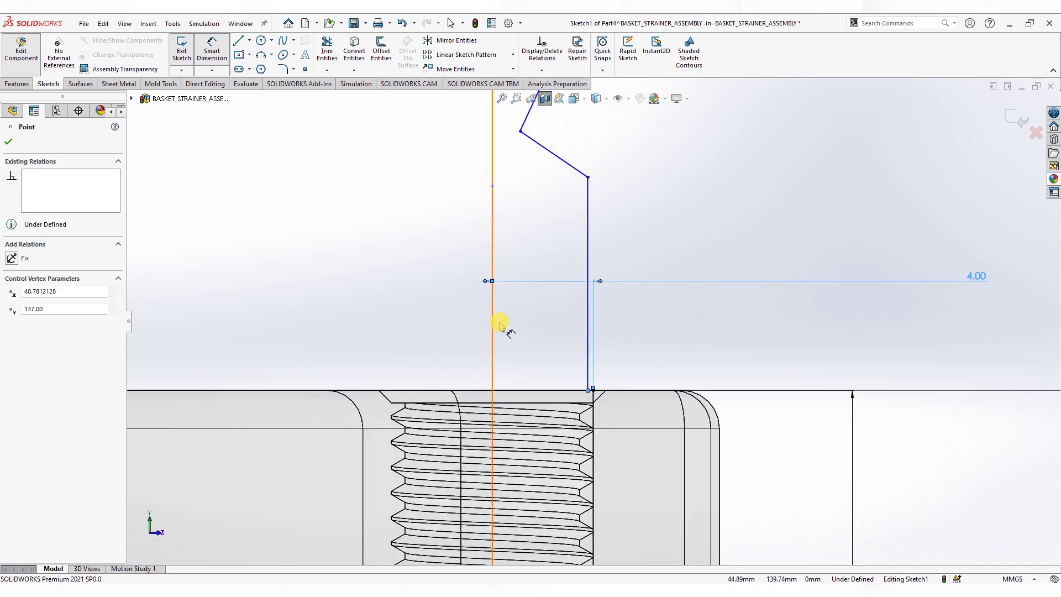
pyautogui.click(499, 324)
pyautogui.click(700, 239)
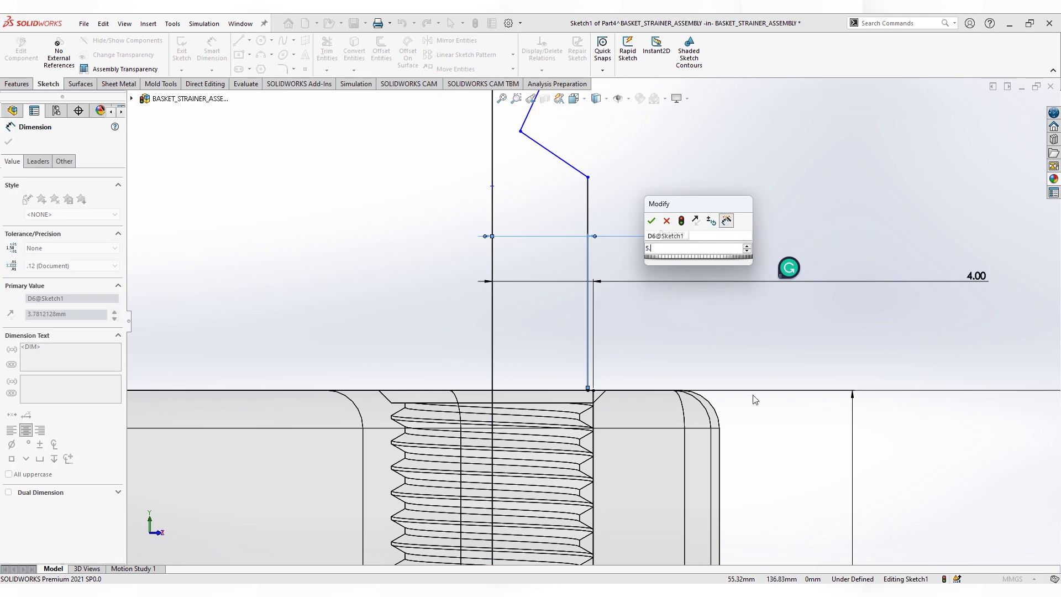
pyautogui.write('5.8')
pyautogui.press('Return')
# Set the notch vertex offset to 3.6 mm and short line length to 1 mm.
pyautogui.scroll(-2, 642, 193)
pyautogui.scroll(3, 619, 244)
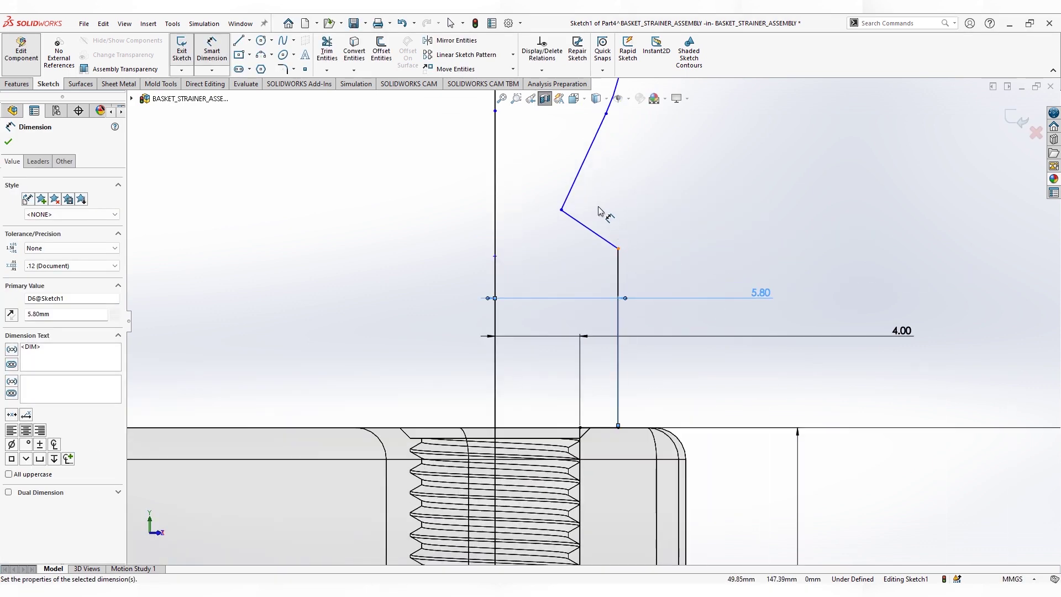
pyautogui.click(562, 211)
pyautogui.click(496, 246)
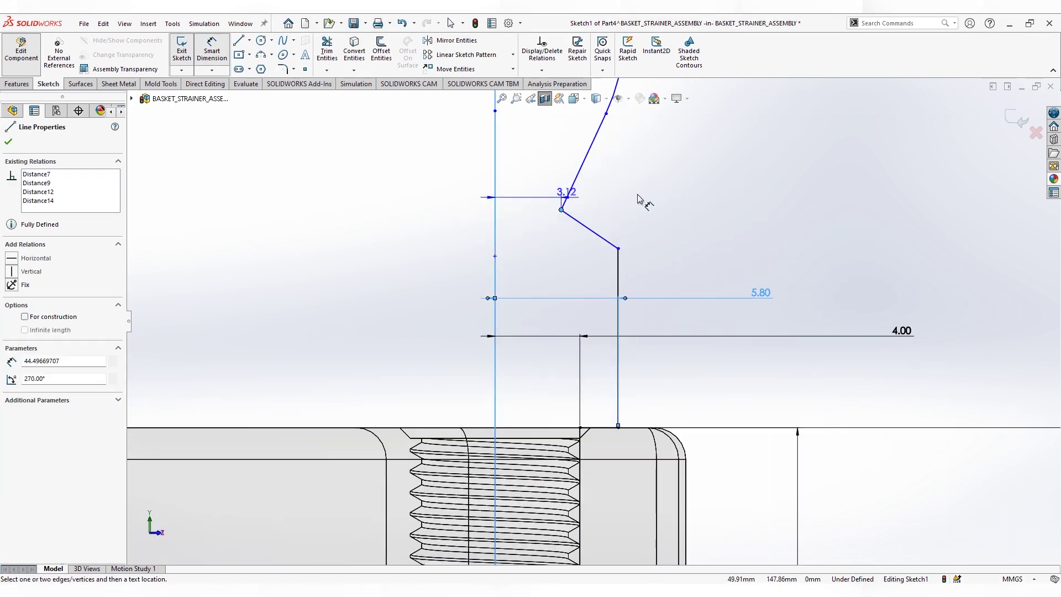
pyautogui.click(696, 184)
pyautogui.write('3.6')
pyautogui.press('Return')
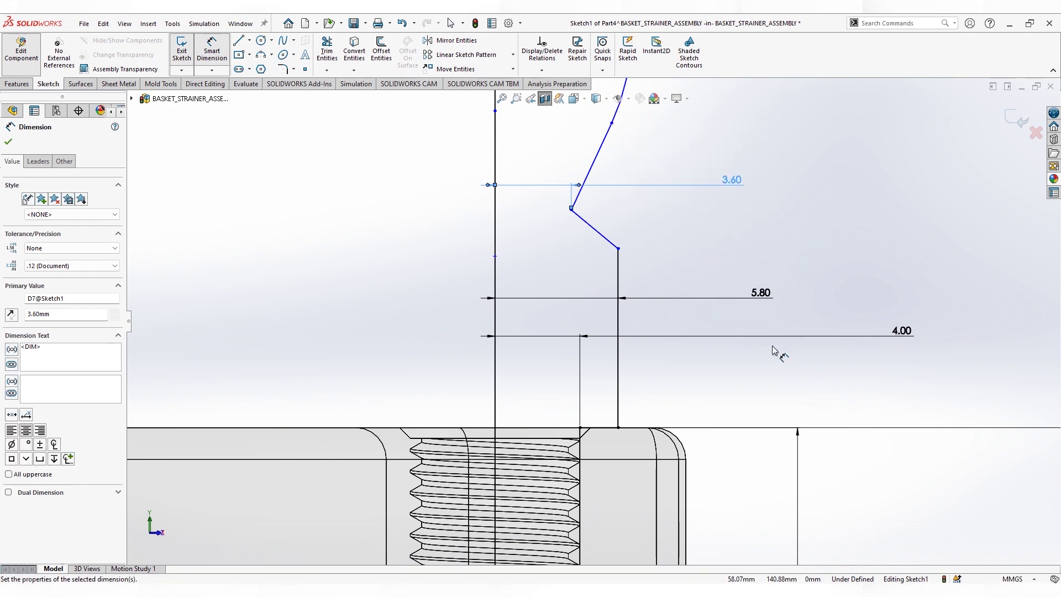
pyautogui.click(618, 376)
pyautogui.click(835, 368)
pyautogui.write('1')
pyautogui.press('Return')
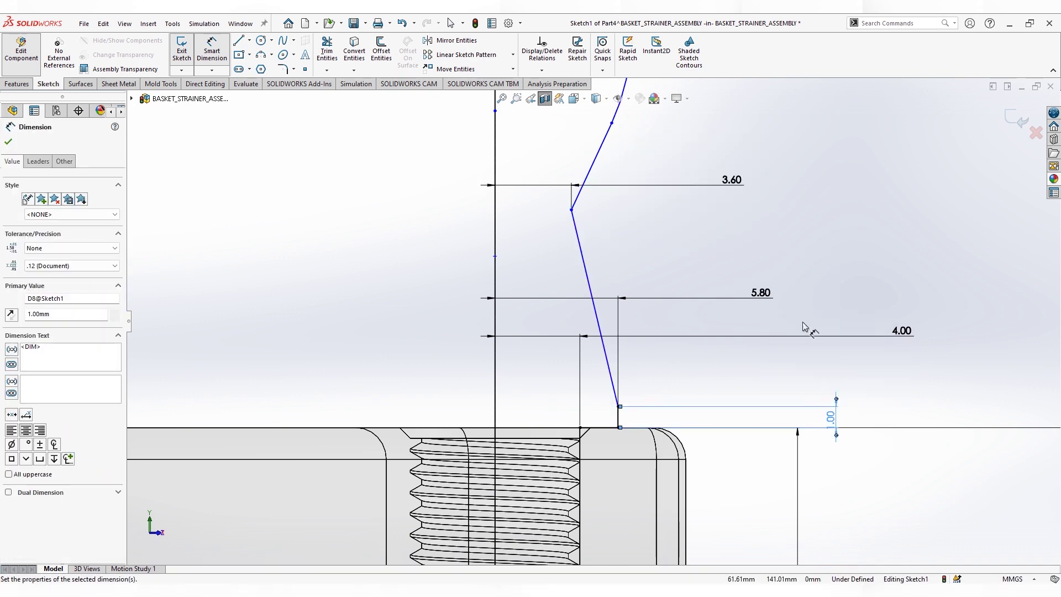
pyautogui.click(711, 382)
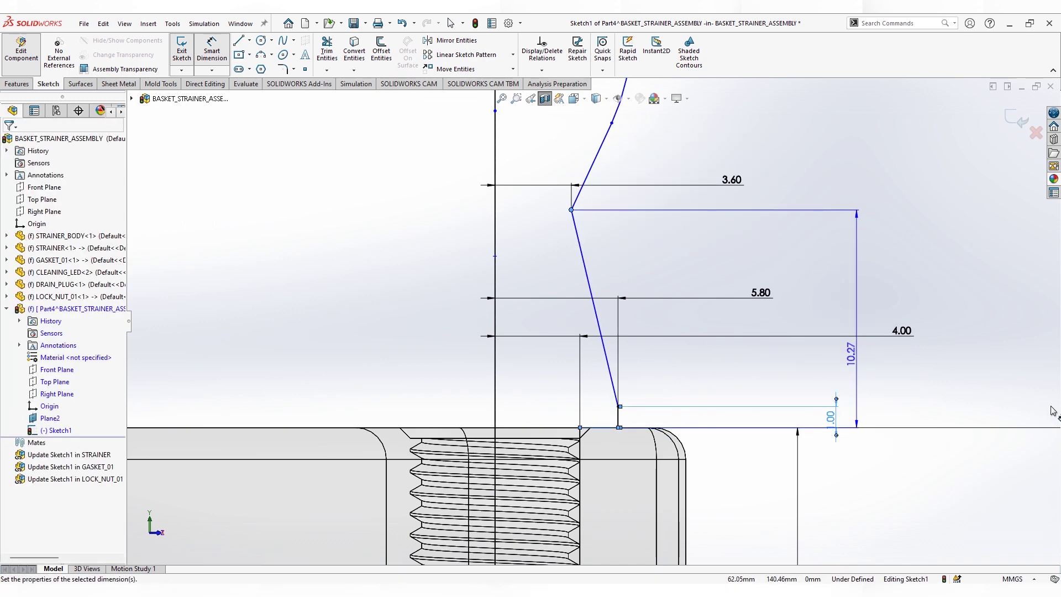
pyautogui.click(785, 354)
# Set the notch height to 2.2 mm and add an overall height dimension left at 44.50.
pyautogui.write('2.2')
pyautogui.press('Return')
pyautogui.scroll(3, 702, 368)
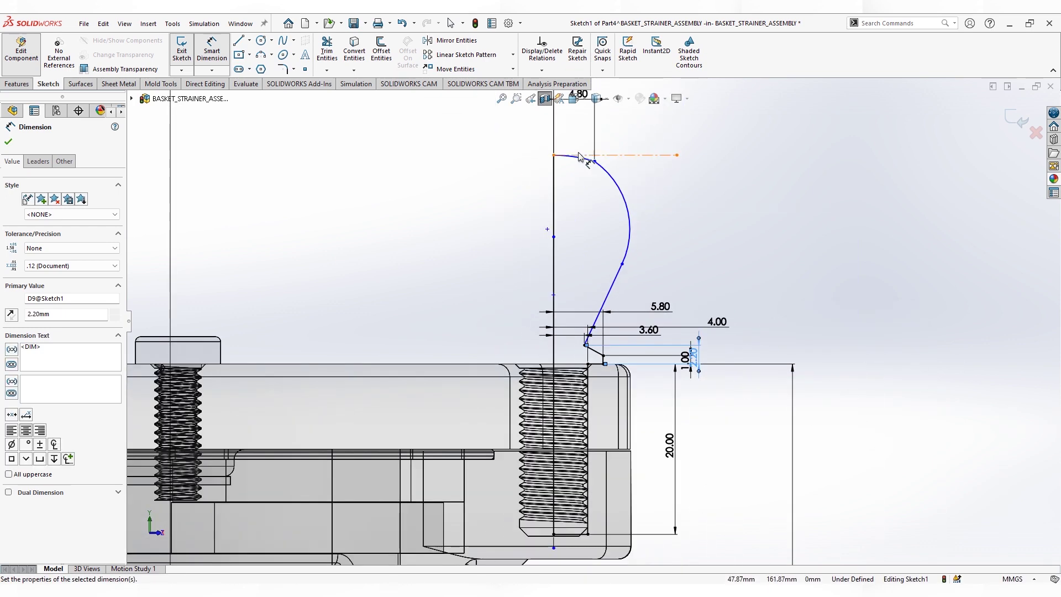
pyautogui.click(613, 156)
pyautogui.click(589, 534)
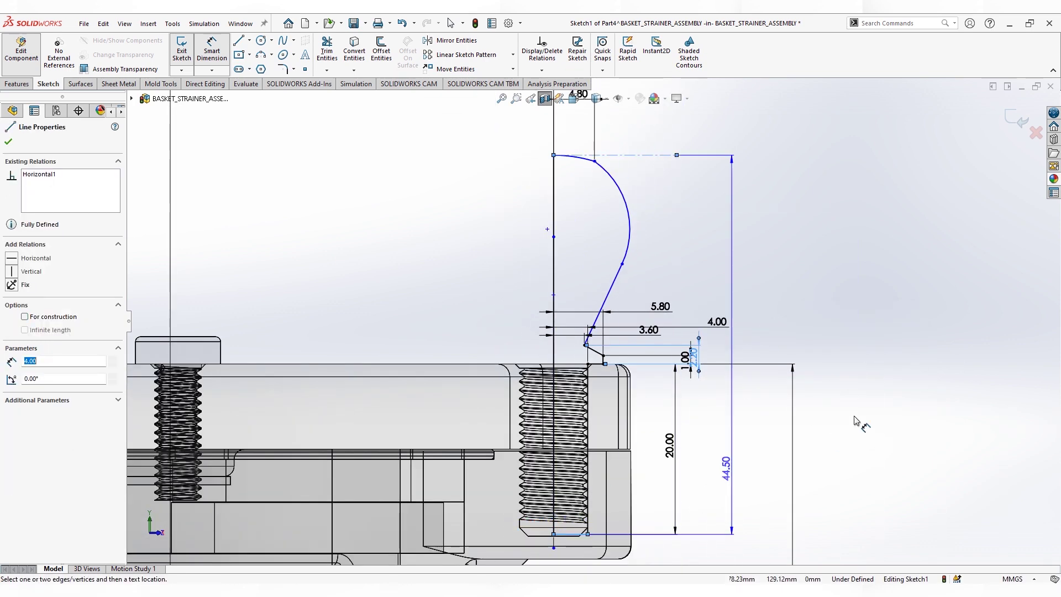
pyautogui.click(880, 451)
pyautogui.write('3')
pyautogui.press('Escape')
# Dimension the arc endpoint 7.4 mm above the short bottom line.
pyautogui.scroll(-4, 613, 329)
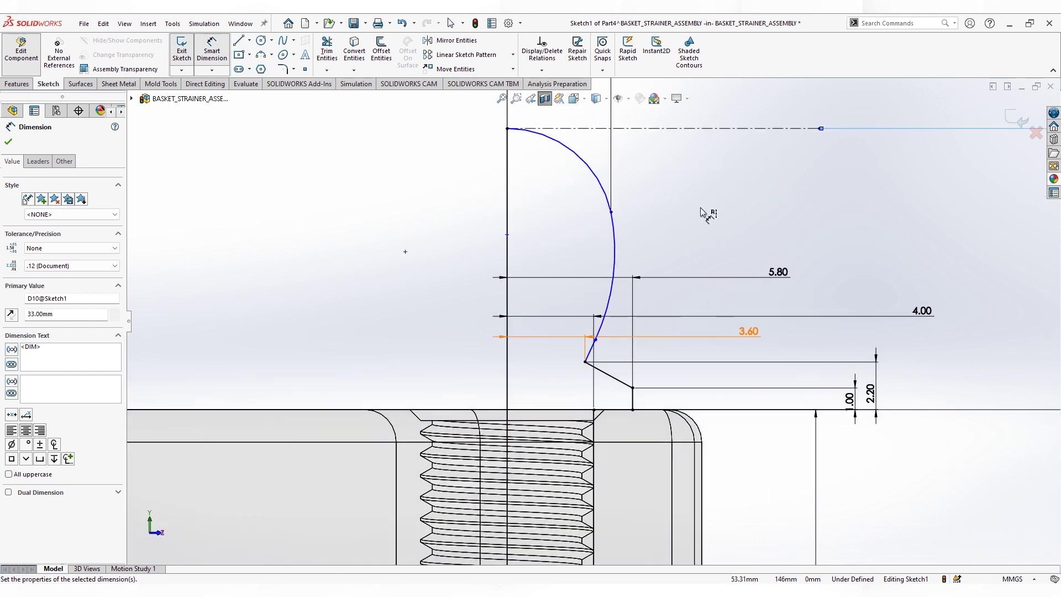
pyautogui.click(623, 409)
pyautogui.click(612, 212)
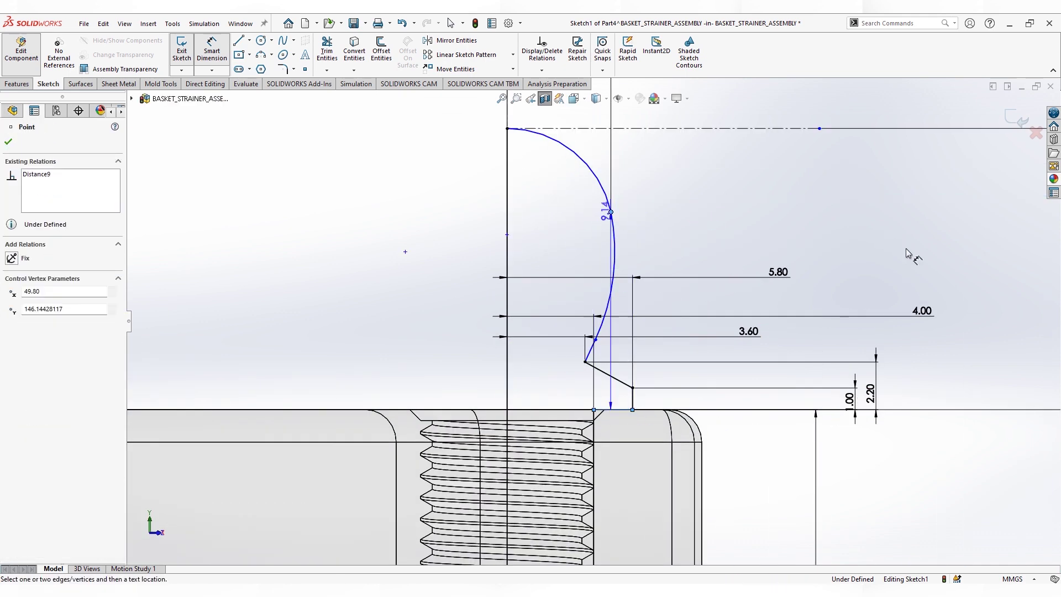
pyautogui.click(949, 238)
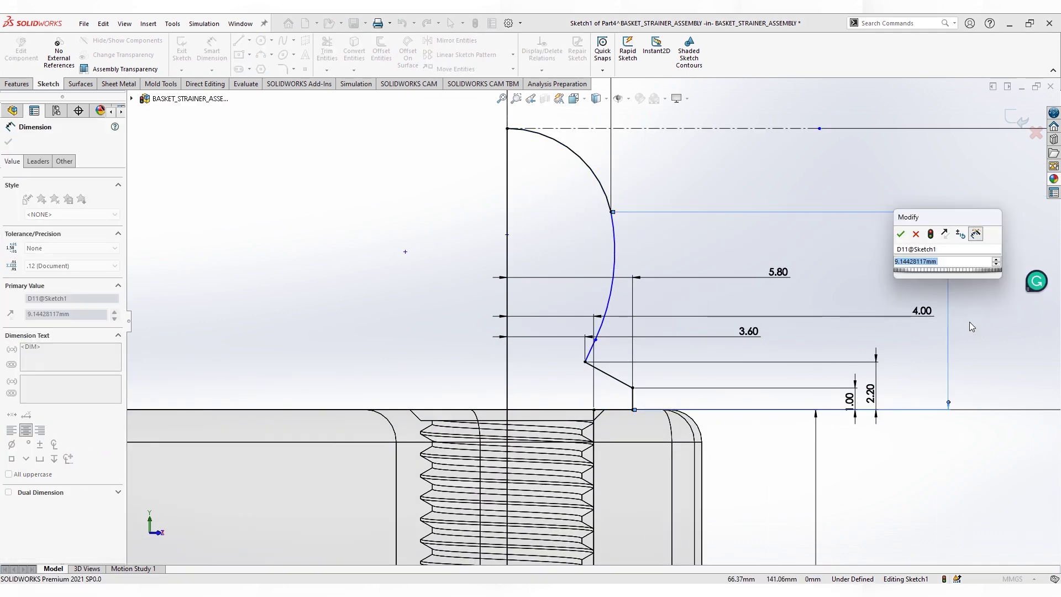
pyautogui.write('7.4')
pyautogui.press('Return')
pyautogui.click(875, 205)
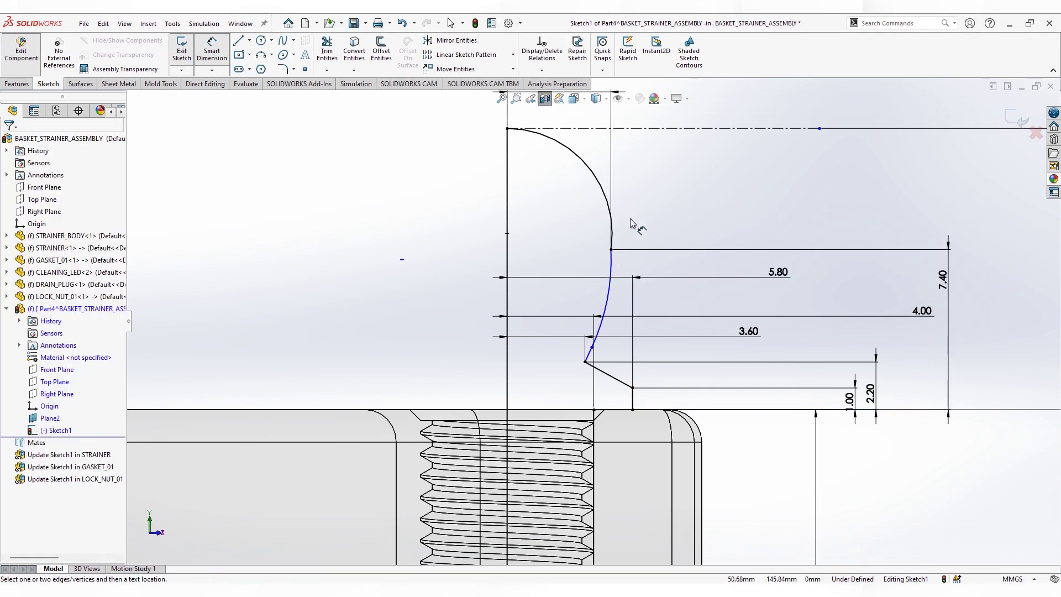
pyautogui.press('Escape')
# Try deleting the upper arc, undo it, and add a 6 mm top width dimension.
pyautogui.click(599, 187)
pyautogui.press('Delete')
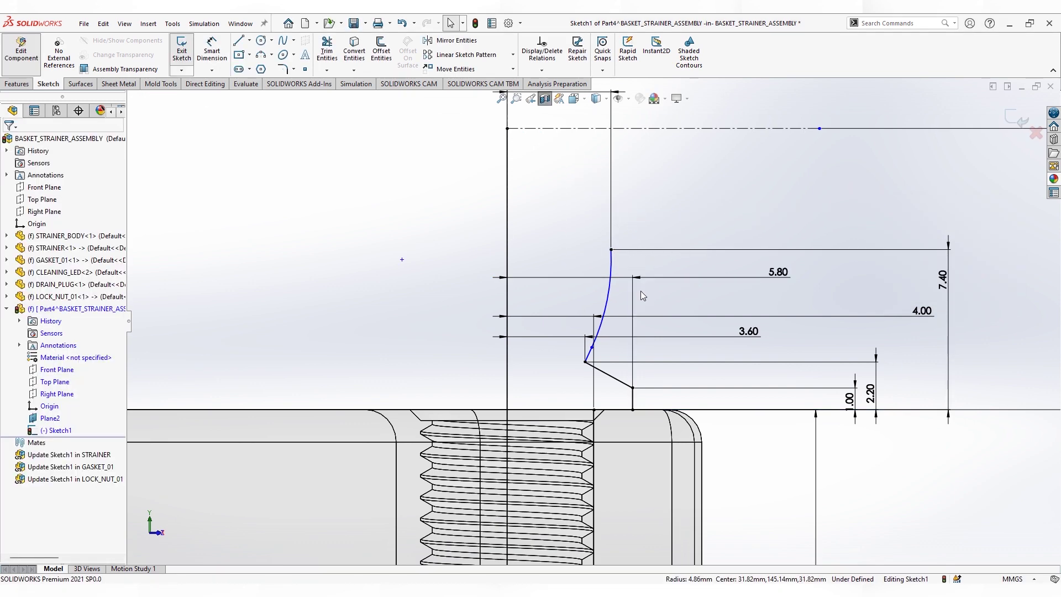
pyautogui.hotkey('ctrl', 'z')
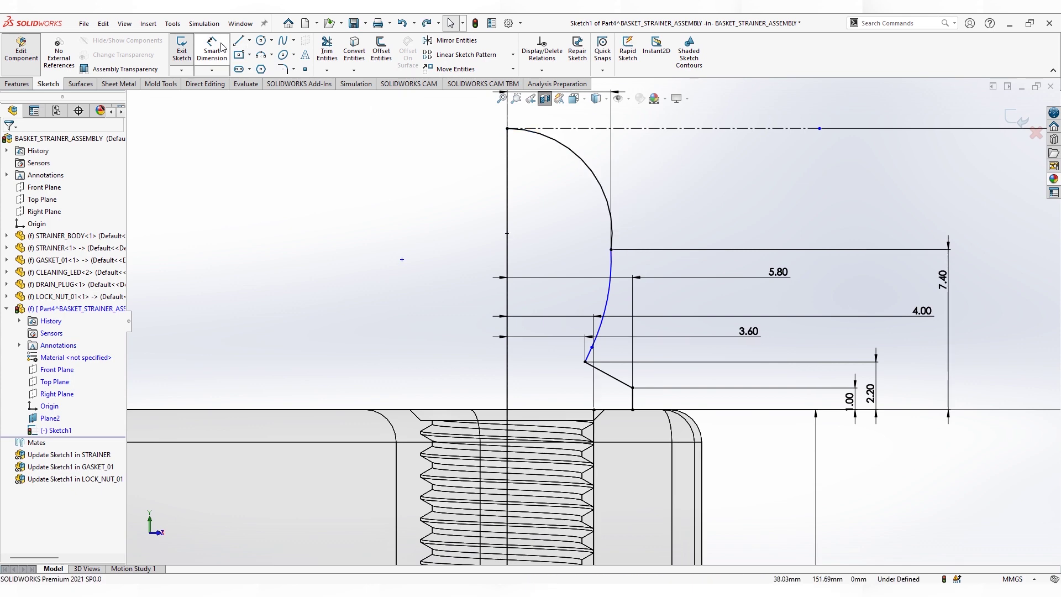
pyautogui.click(221, 47)
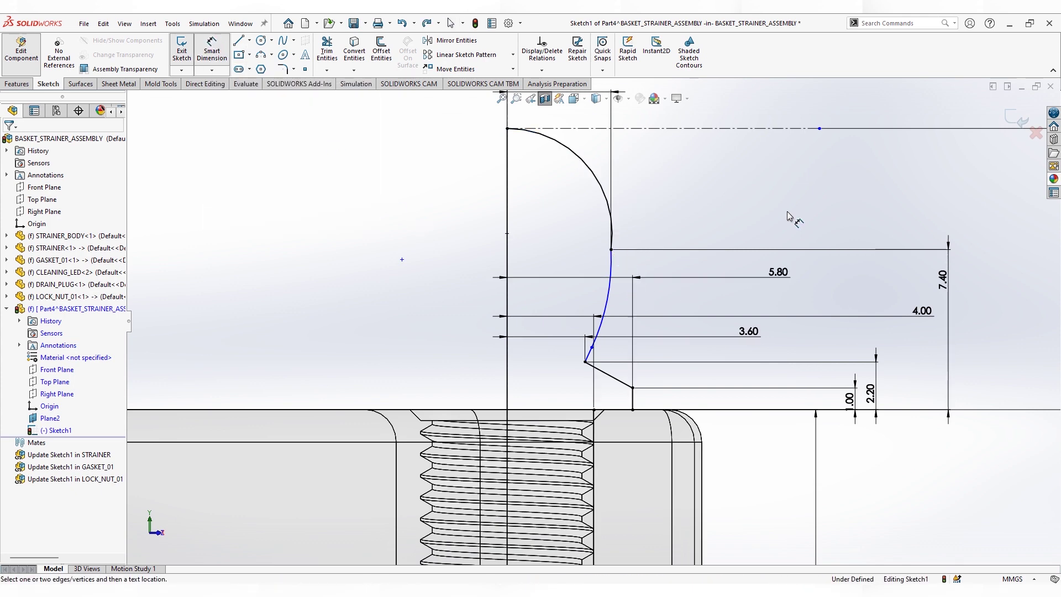
pyautogui.scroll(1, 785, 227)
pyautogui.press('Escape')
pyautogui.click(577, 127)
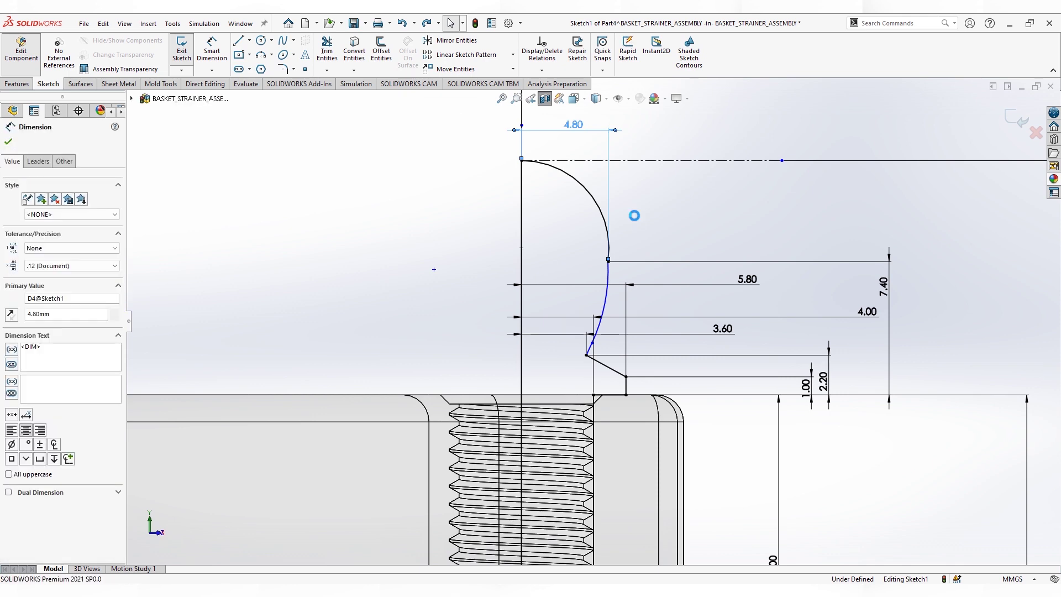
pyautogui.press('Return')
pyautogui.scroll(-2, 635, 271)
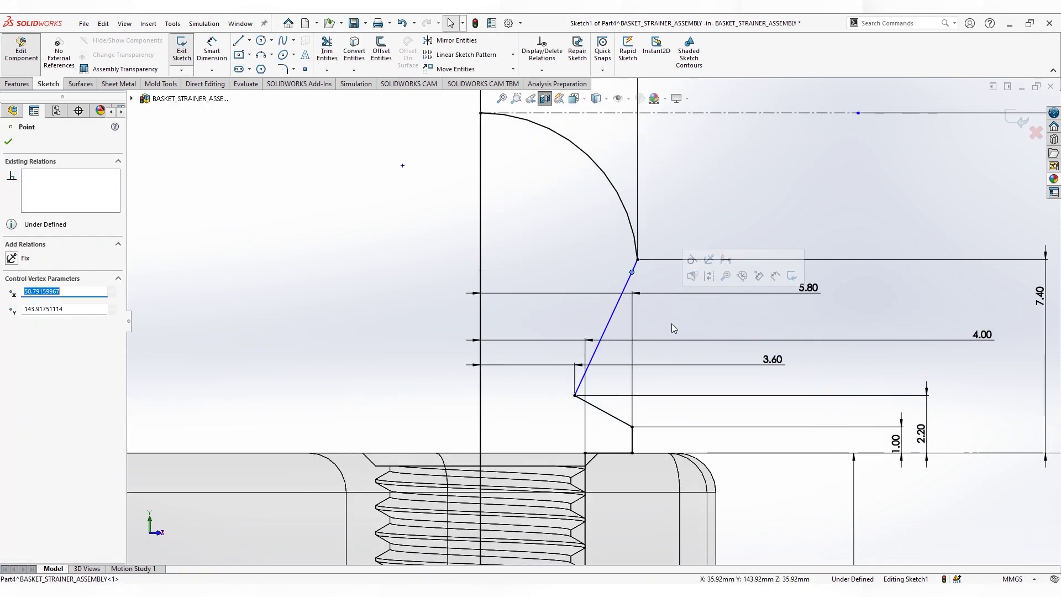
pyautogui.hotkey('ctrl', 'z')
pyautogui.click(967, 304)
pyautogui.press('Delete')
# Dimension the arc–line junction above the bottom line and confirm the 6.00 width value.
pyautogui.scroll(-1, 580, 169)
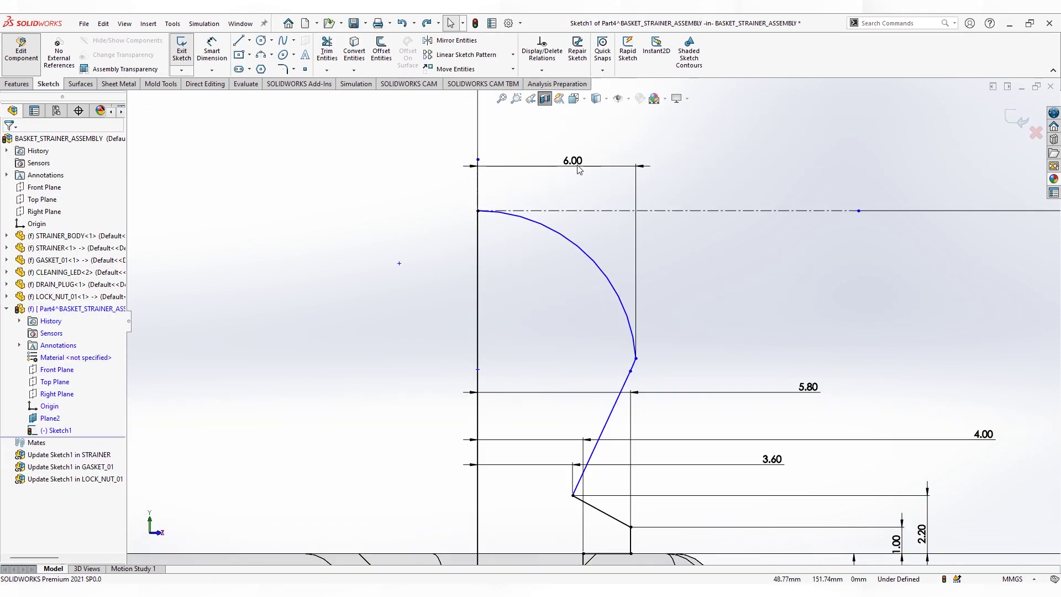
pyautogui.click(634, 379)
pyautogui.scroll(2, 691, 330)
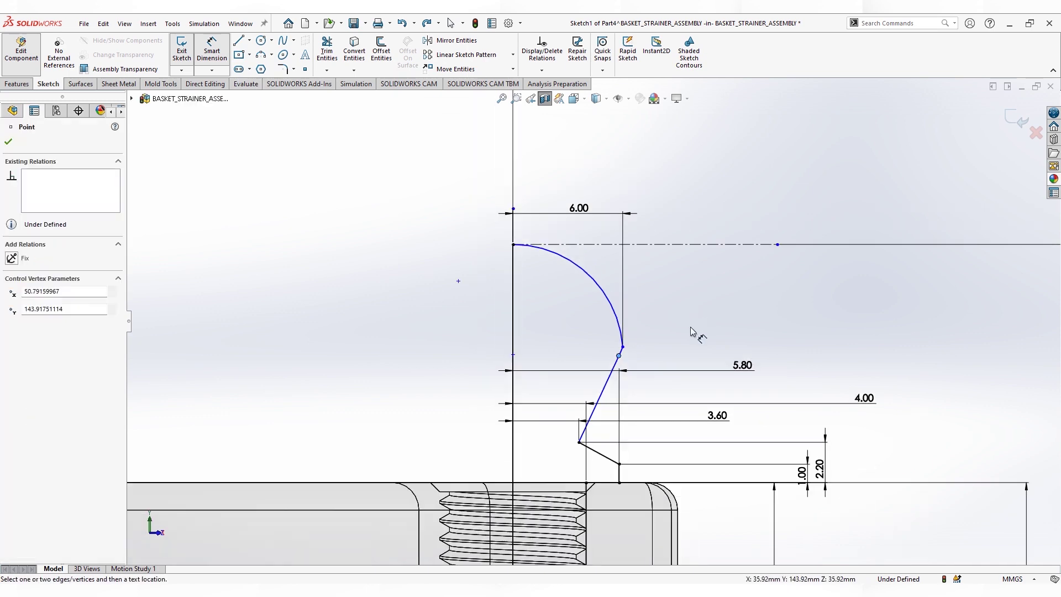
pyautogui.click(608, 483)
pyautogui.click(939, 425)
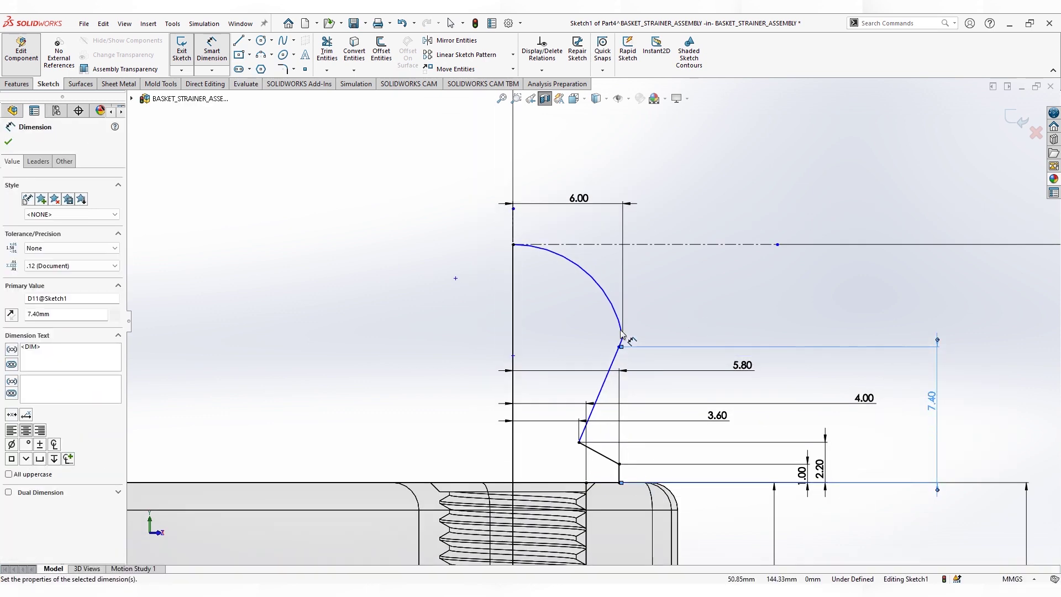
pyautogui.doubleClick(620, 284)
pyautogui.press('Return')
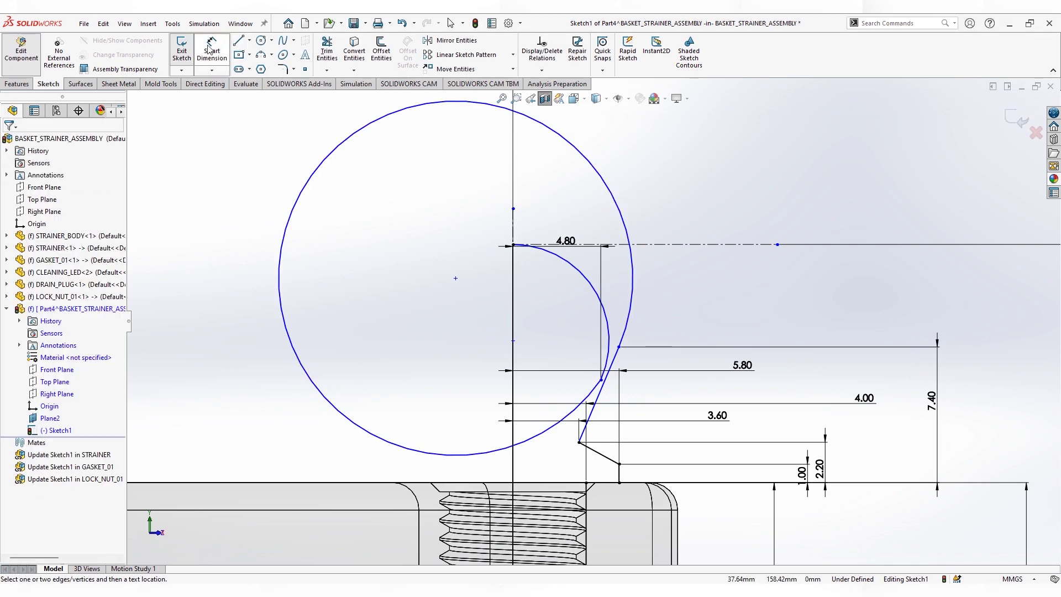
# Drag the spline point upward to reshape the knob's curved top.
pyautogui.click(211, 49)
pyautogui.moveTo(603, 385); pyautogui.dragTo(608, 302)
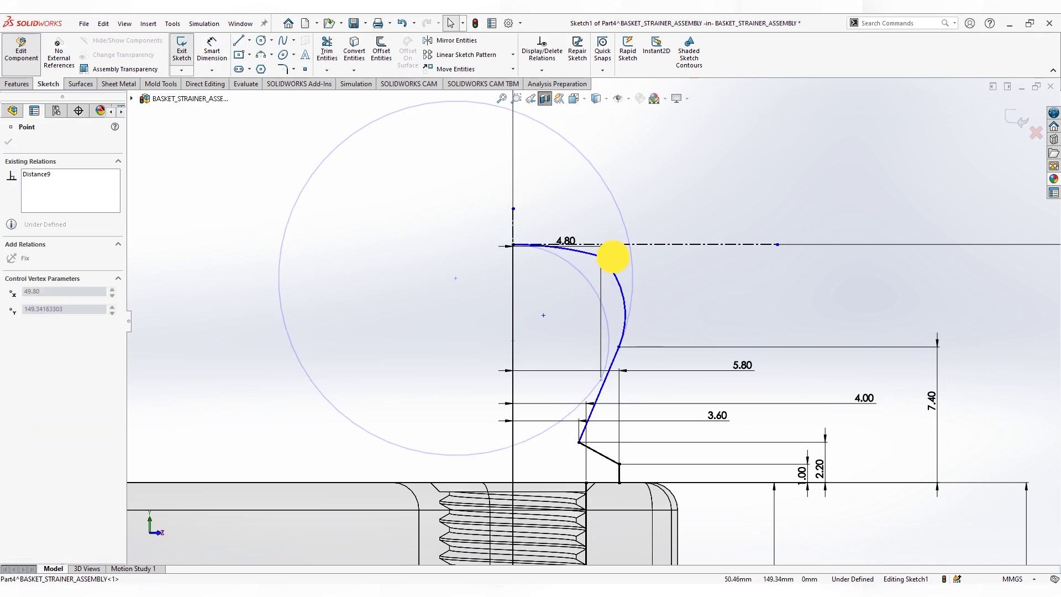
pyautogui.moveTo(613, 257); pyautogui.dragTo(602, 252)
pyautogui.click(693, 308)
# Dimension the spline point 6.00 mm from the axis and 12.60 mm above the bottom line.
pyautogui.click(225, 49)
pyautogui.click(619, 347)
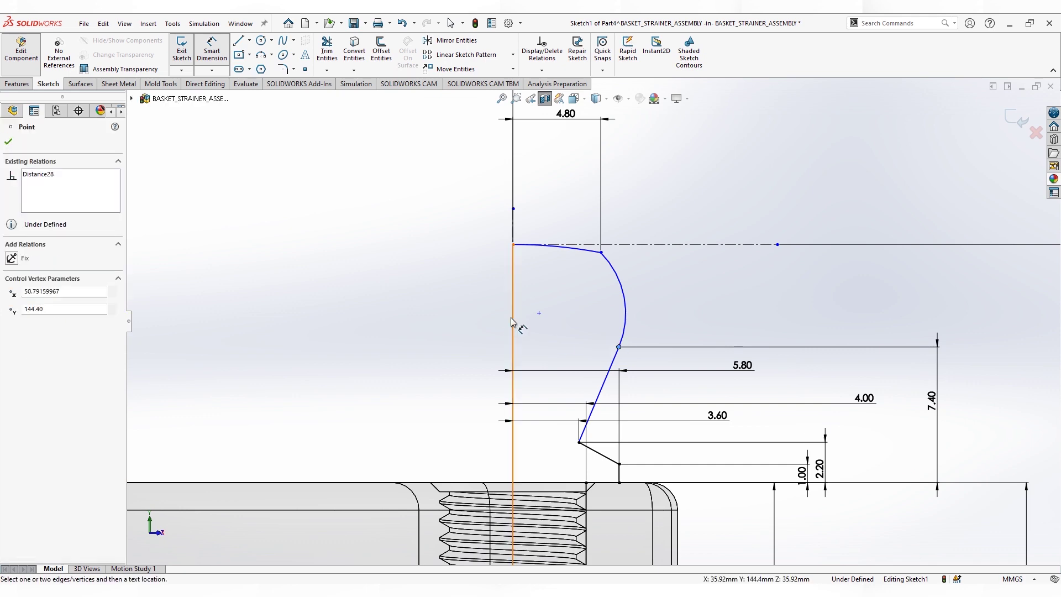
pyautogui.click(513, 324)
pyautogui.click(487, 251)
pyautogui.write('6')
pyautogui.press('Return')
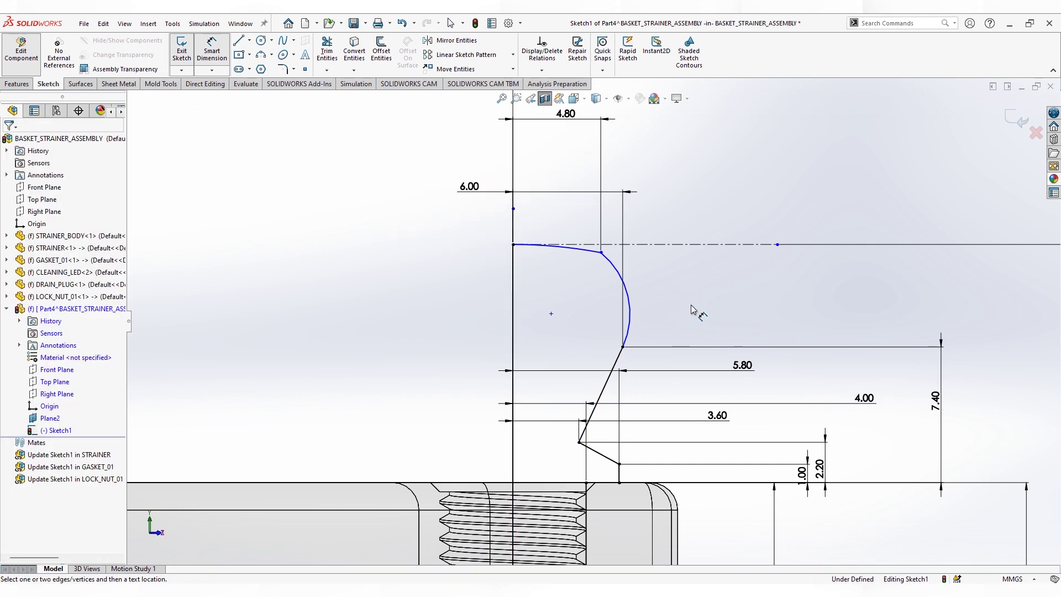
pyautogui.scroll(1, 608, 309)
pyautogui.click(601, 264)
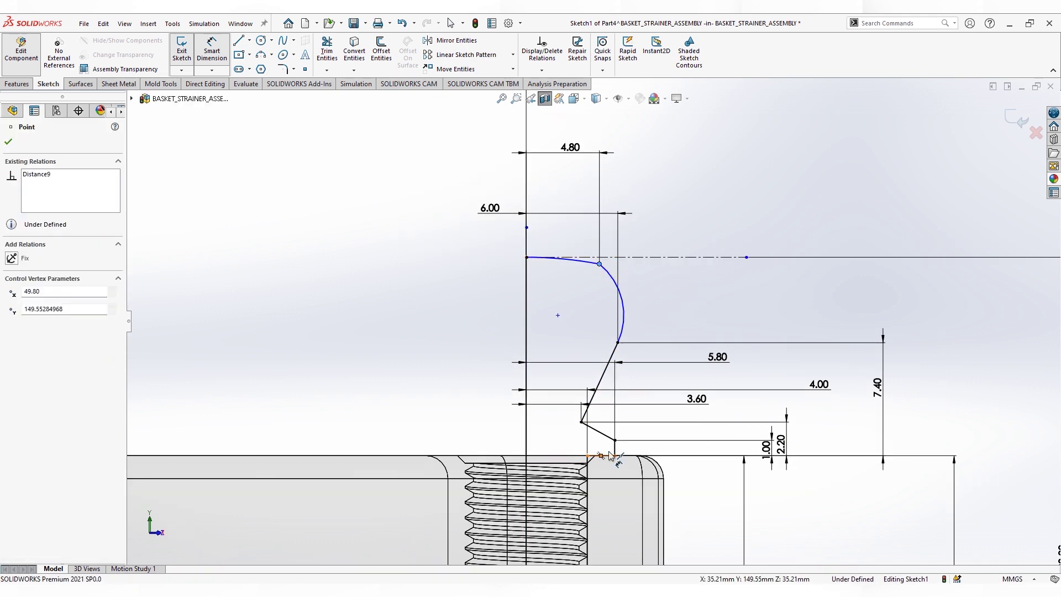
pyautogui.click(614, 456)
pyautogui.click(914, 356)
pyautogui.write('12.6')
pyautogui.press('Return')
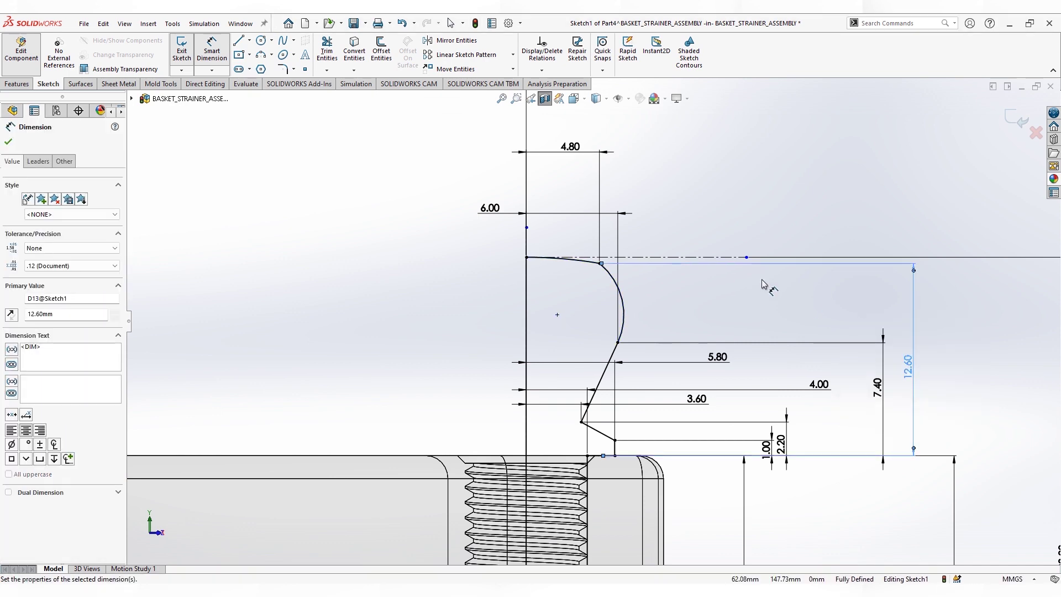
pyautogui.scroll(3, 678, 291)
pyautogui.scroll(-3, 564, 550)
pyautogui.scroll(-1, 563, 550)
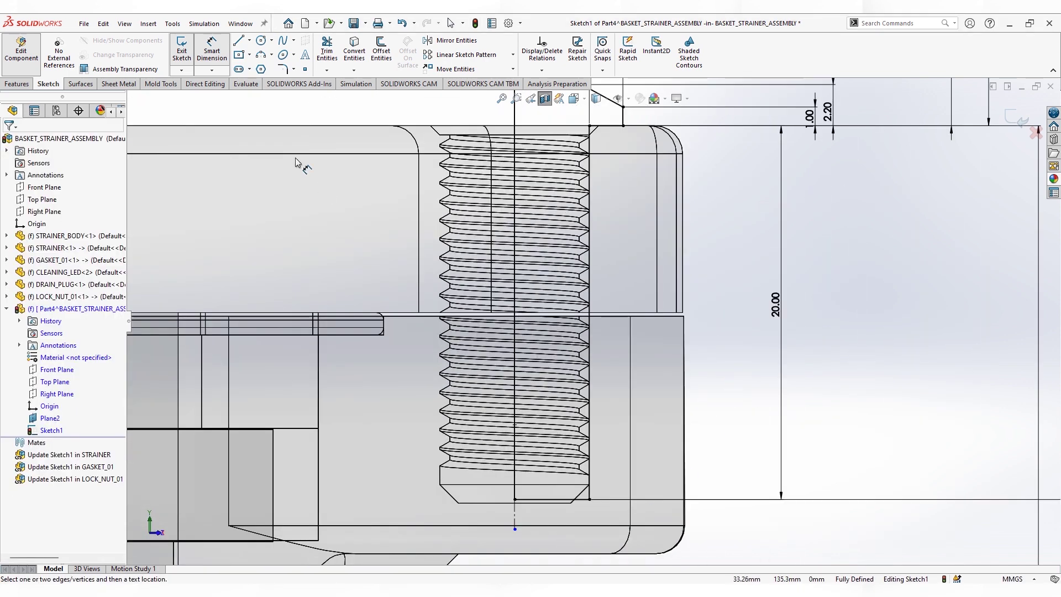
# Chamfer the shank profile's bottom corner by 1.00 mm, dismissing the too-large warning.
pyautogui.click(293, 69)
pyautogui.click(307, 93)
pyautogui.click(589, 500)
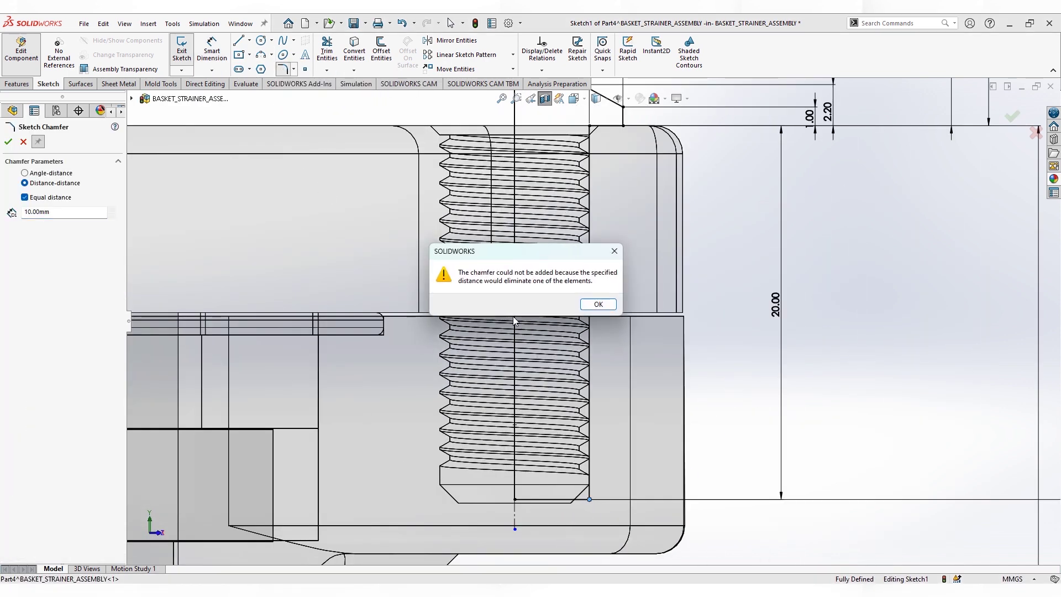
pyautogui.click(602, 304)
pyautogui.scroll(-5, 585, 466)
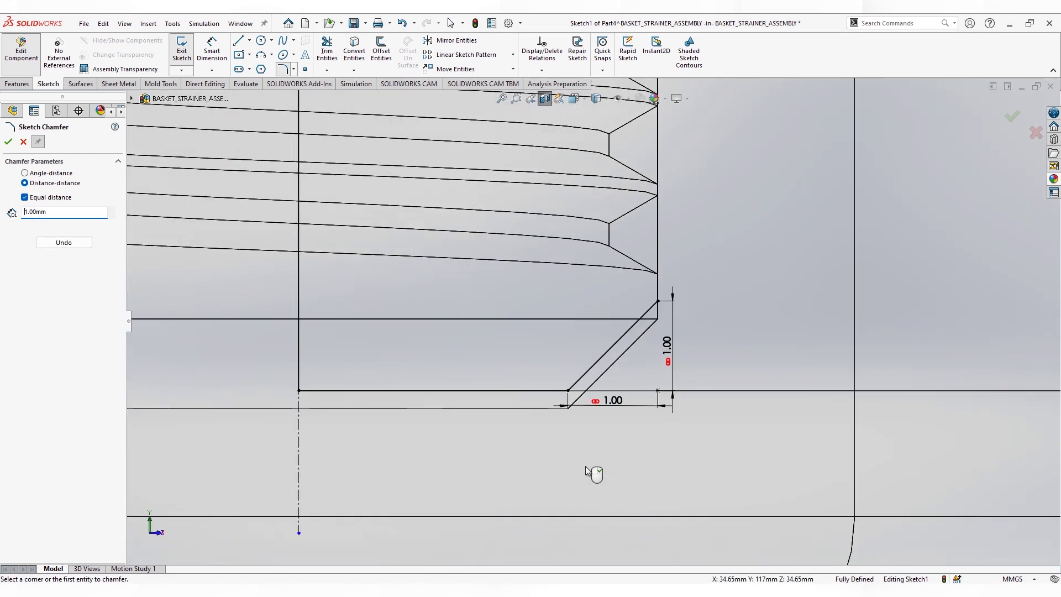
pyautogui.scroll(3, 585, 466)
pyautogui.scroll(6, 585, 466)
pyautogui.scroll(-2, 532, 288)
pyautogui.click(1014, 120)
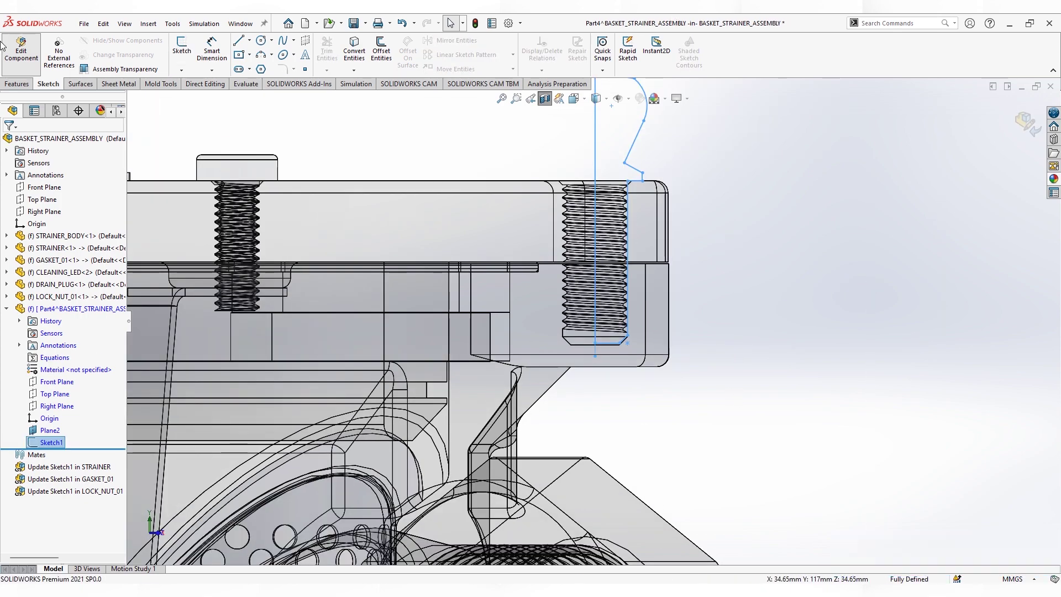
pyautogui.click(11, 84)
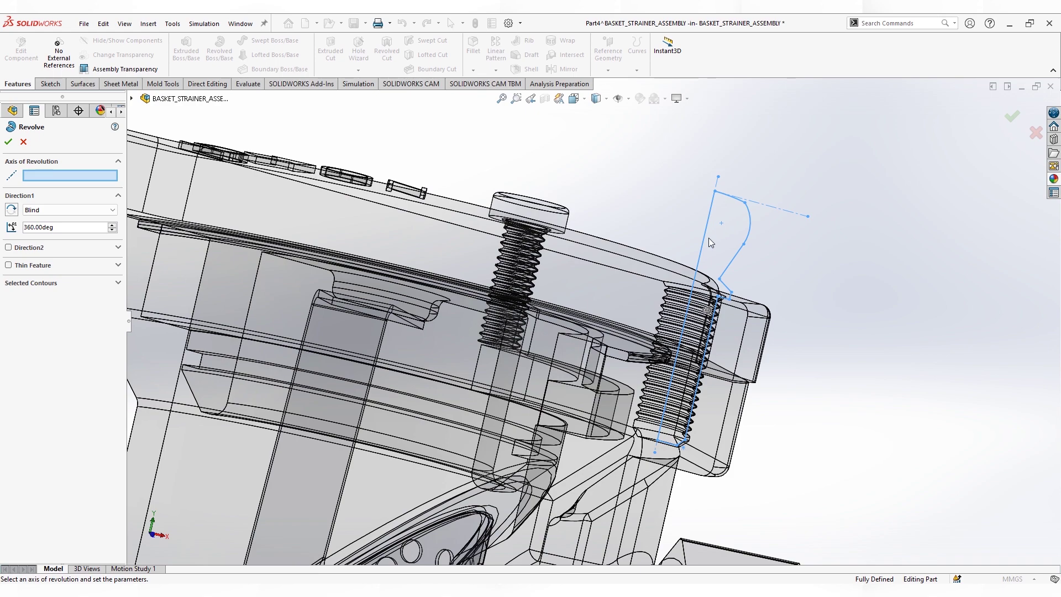
# Revolve the profile about the long sketch line into the knob solid, then remove the section cut.
pyautogui.click(706, 237)
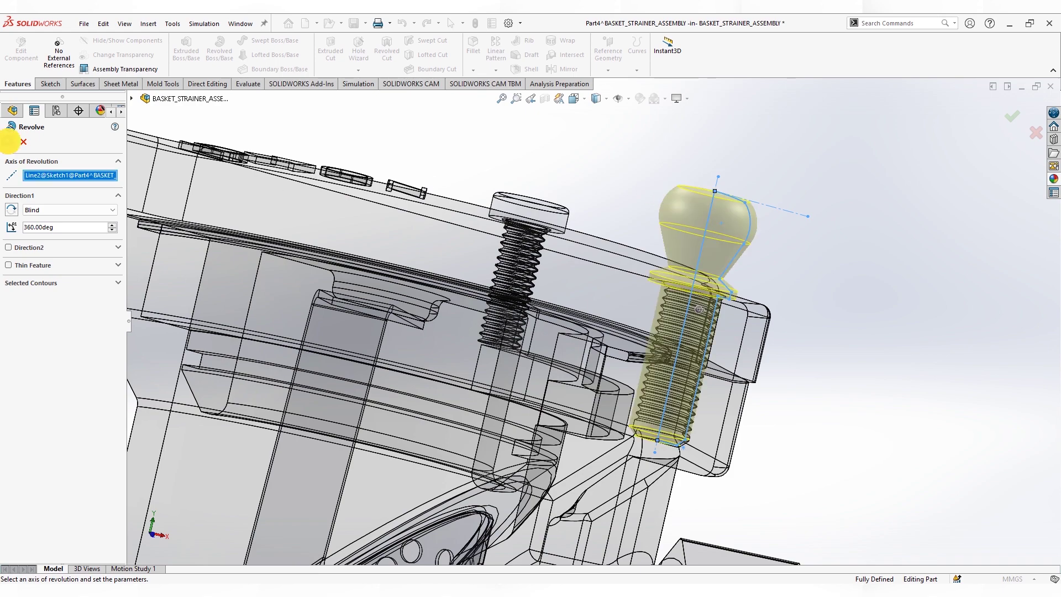
pyautogui.click(11, 142)
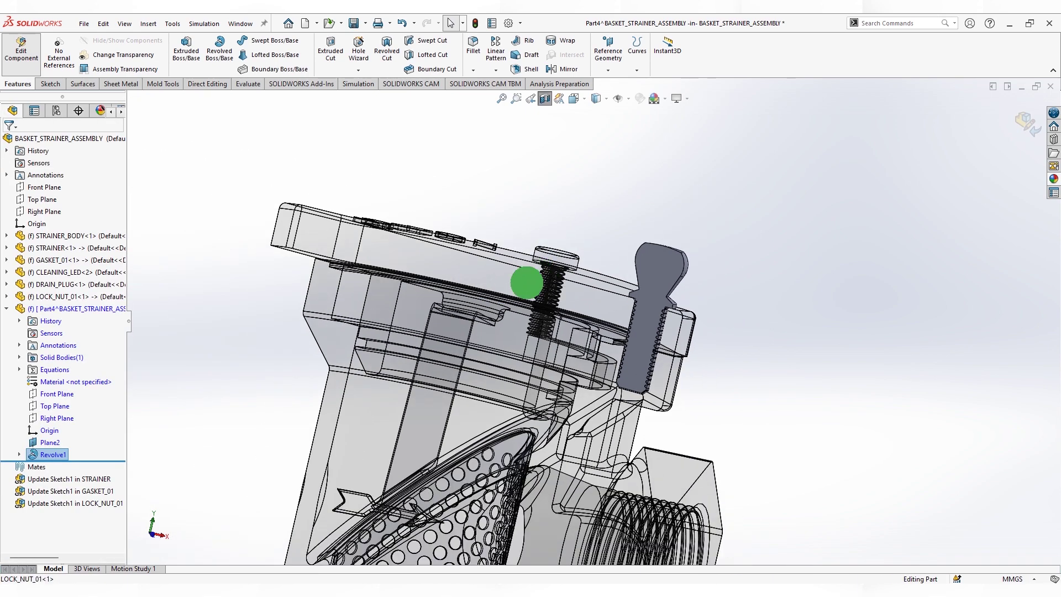
pyautogui.click(544, 98)
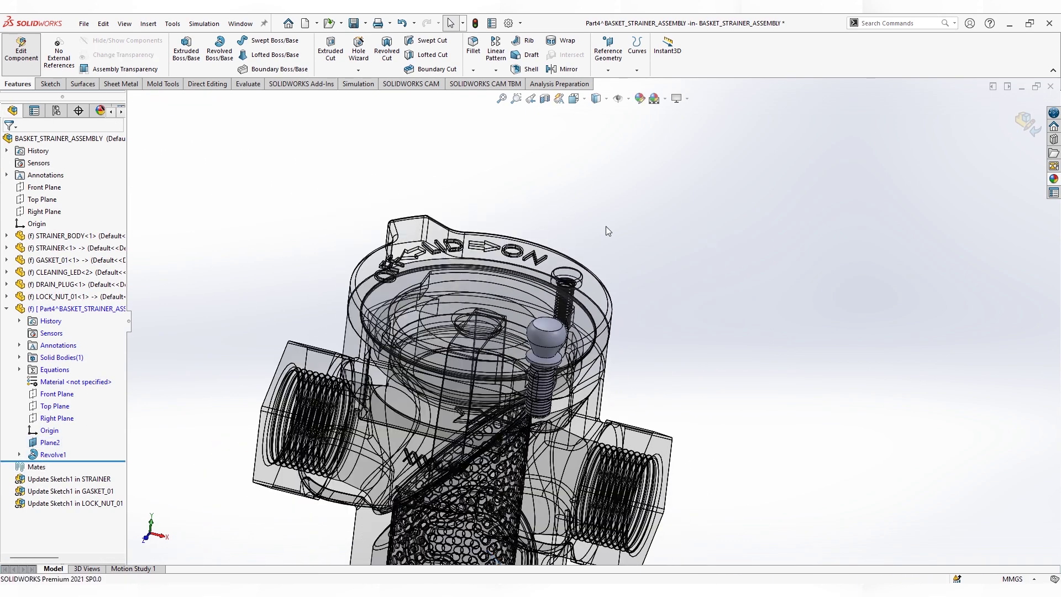
# Start a sketch on Plane2, view it normal, and draw a vertical centreline through the knob axis.
pyautogui.click(49, 442)
pyautogui.click(51, 83)
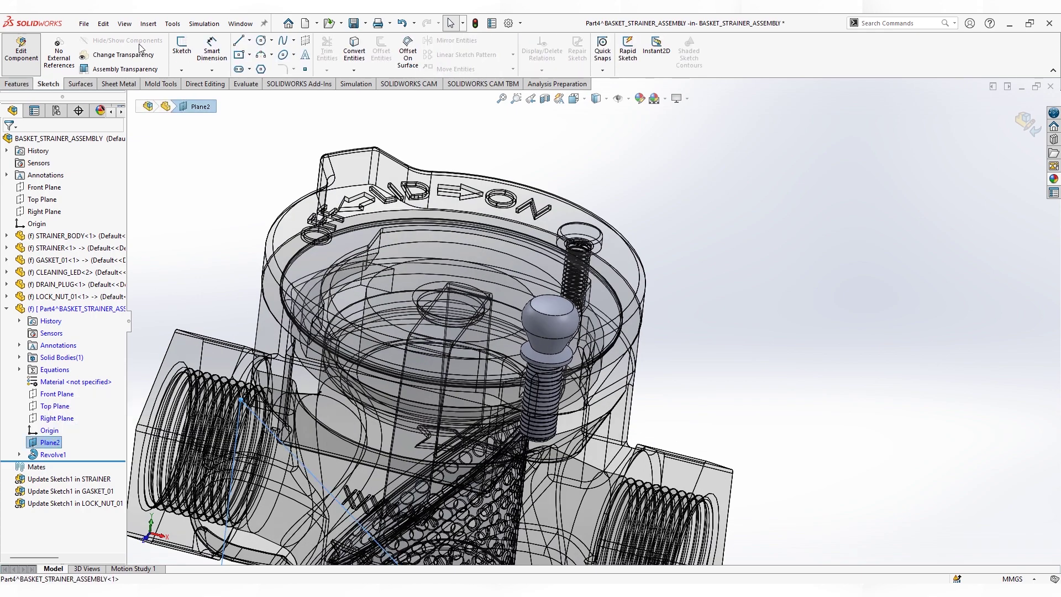
pyautogui.click(181, 50)
pyautogui.scroll(-5, 708, 153)
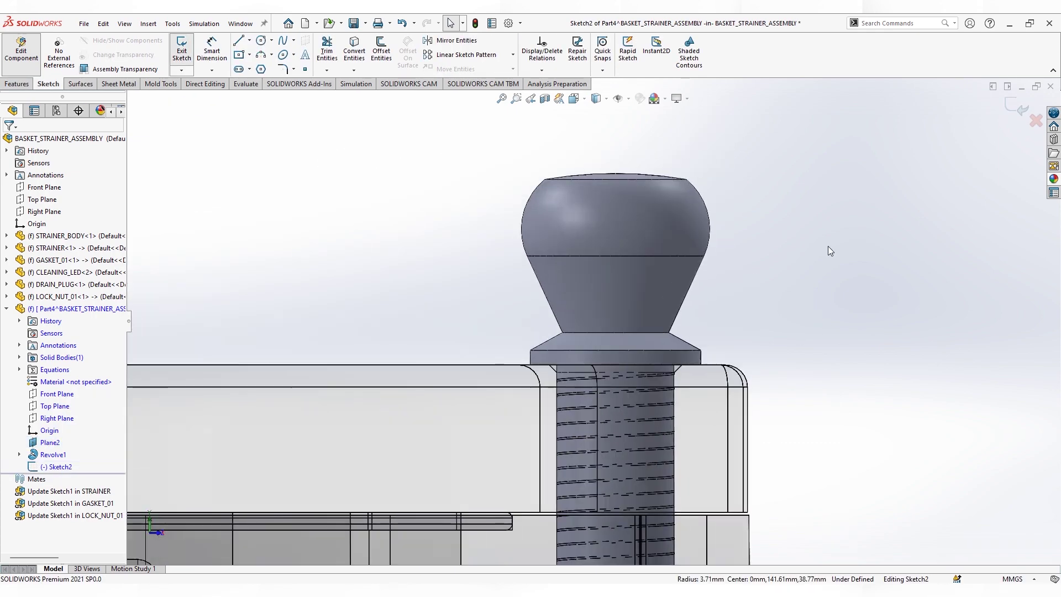
pyautogui.click(250, 40)
pyautogui.click(260, 62)
pyautogui.click(613, 145)
pyautogui.click(613, 345)
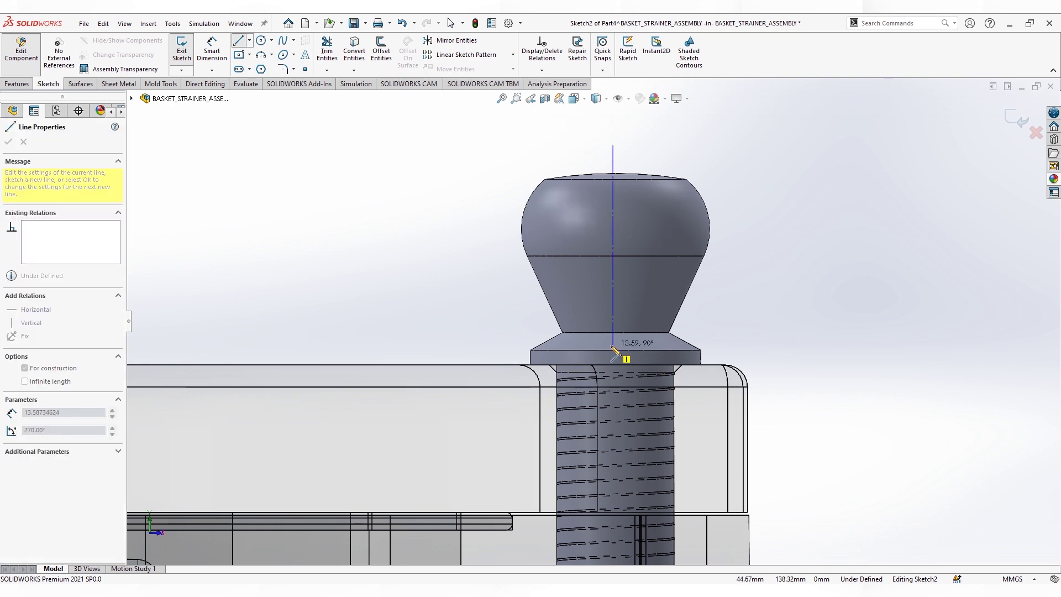
pyautogui.press('Escape')
# Make the centreline's lower endpoint coincident with the knob edge and draw a corner rectangle beside the head.
pyautogui.click(614, 346)
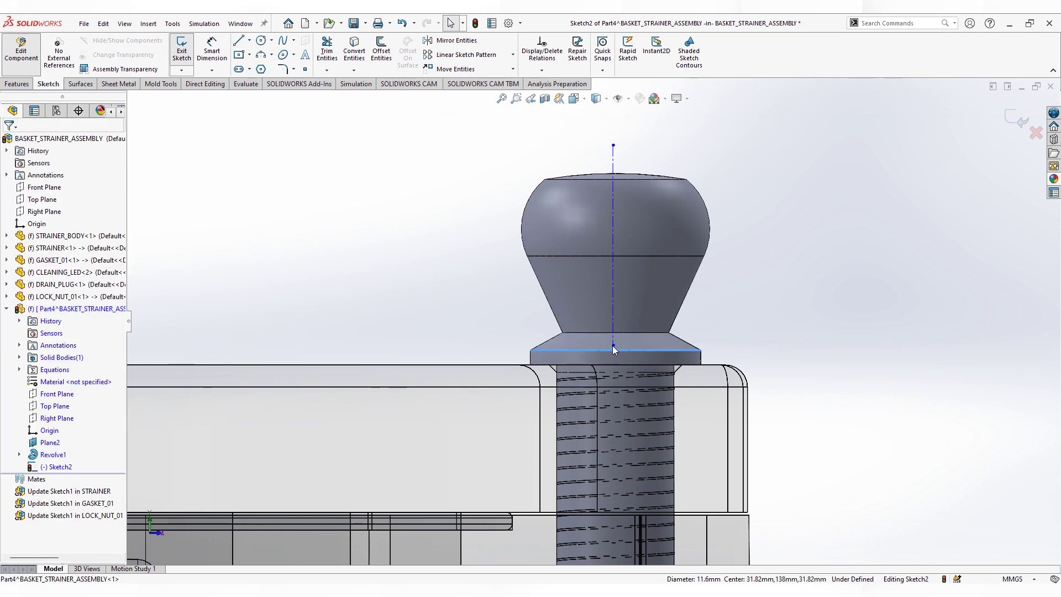
pyautogui.keyDown('ctrl'); pyautogui.click(612, 346); pyautogui.keyUp('ctrl')
pyautogui.click(33, 334)
pyautogui.press('Escape')
pyautogui.click(249, 55)
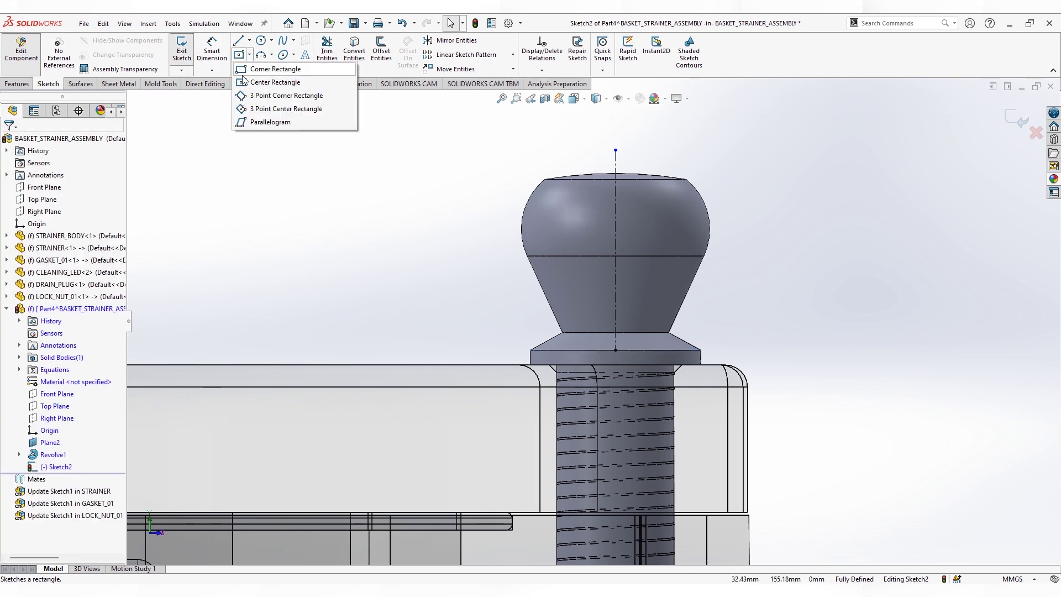
pyautogui.click(641, 145)
pyautogui.click(724, 319)
pyautogui.press('Escape')
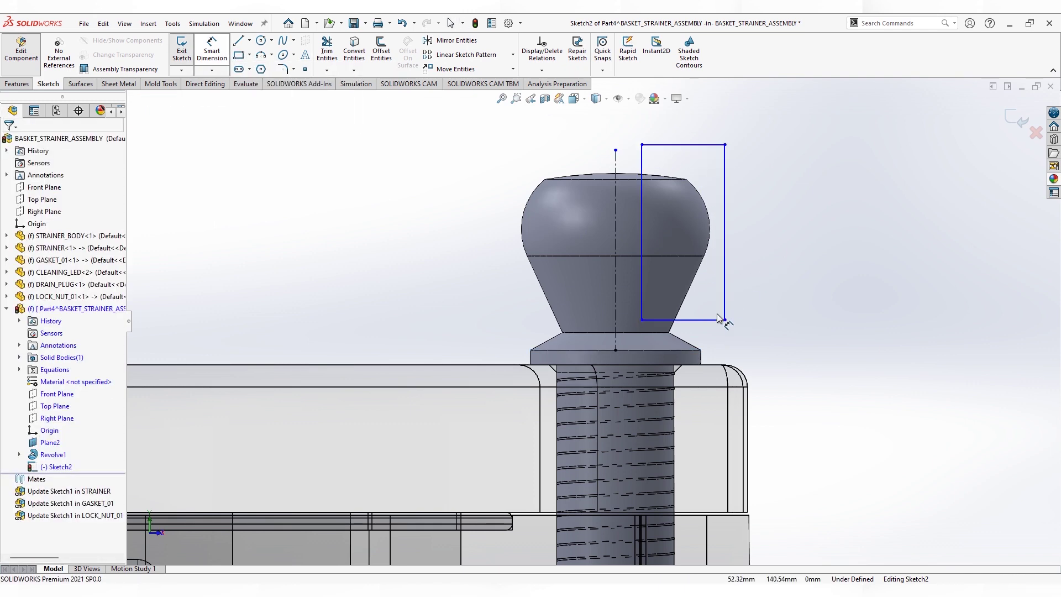
# Dimension the rectangle 0.50 above the collar and 1.77 from the axis.
pyautogui.click(671, 332)
pyautogui.click(726, 320)
pyautogui.click(773, 284)
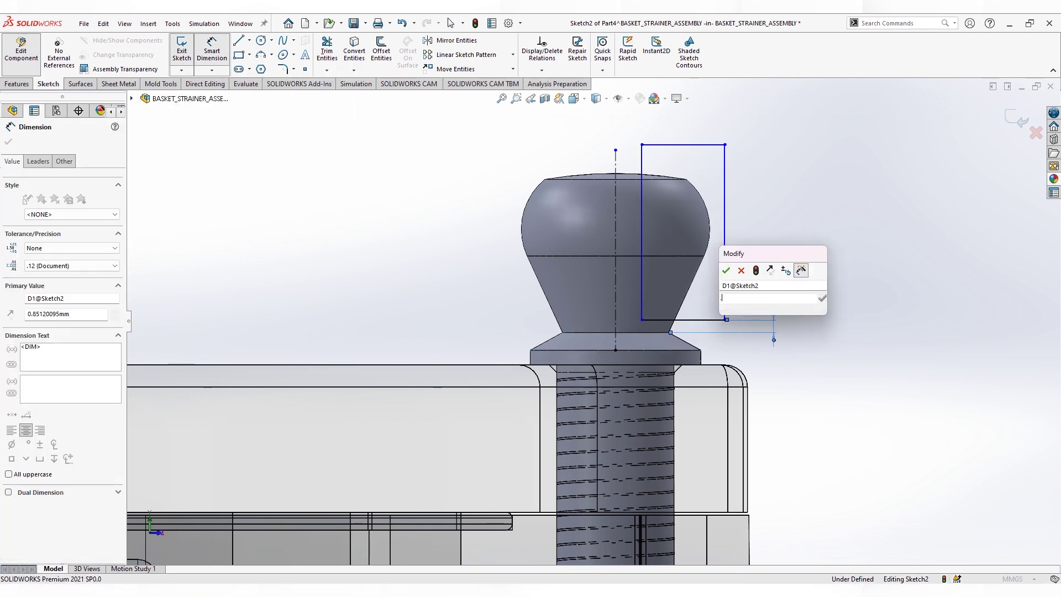
pyautogui.press('Return')
pyautogui.click(642, 232)
pyautogui.click(615, 210)
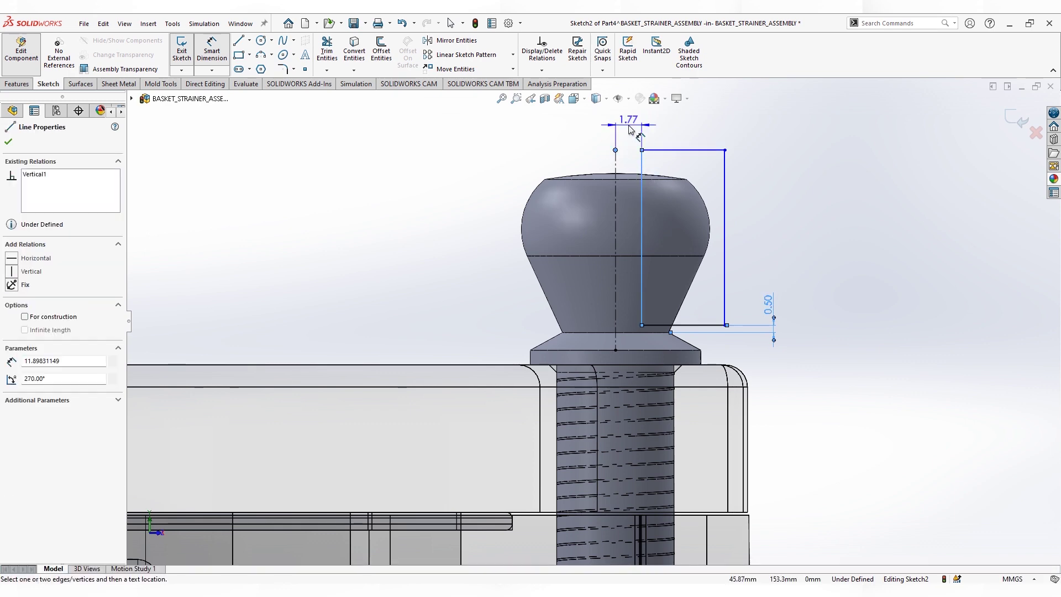
pyautogui.click(605, 177)
pyautogui.write('0.8')
pyautogui.press('Return')
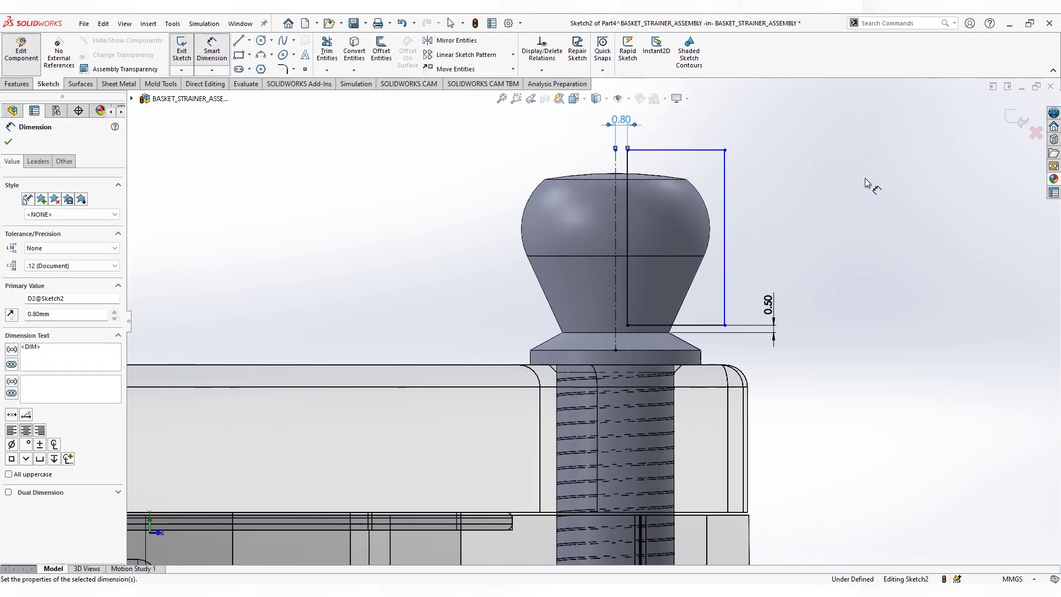
pyautogui.hotkey('ctrl', 'z')
pyautogui.click(634, 120)
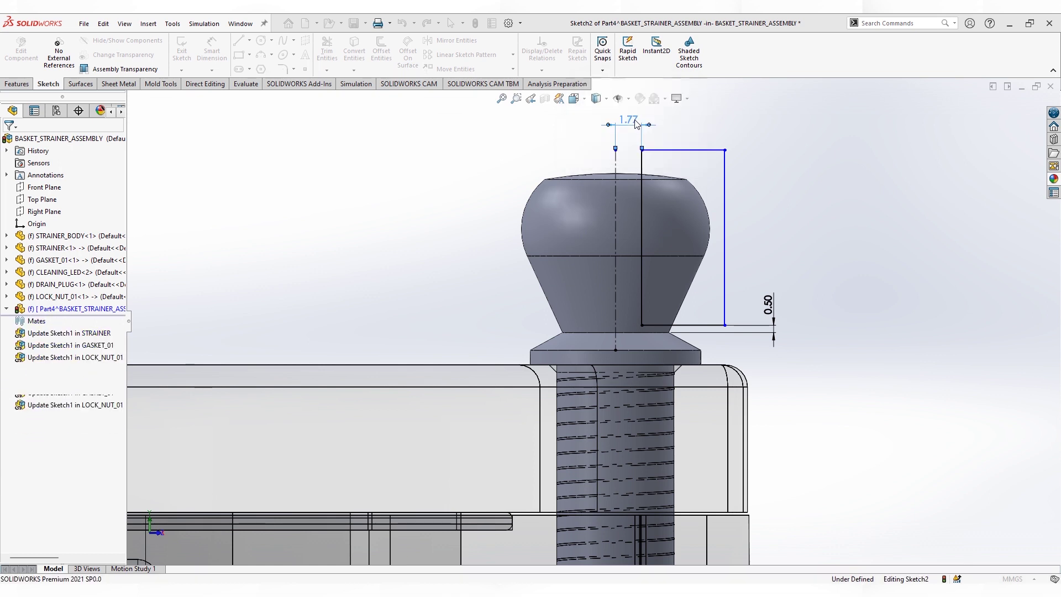
# Set the rectangle's axis offset to 1.20 and round its inner lower corner at R3.20.
pyautogui.press('Return')
pyautogui.click(283, 69)
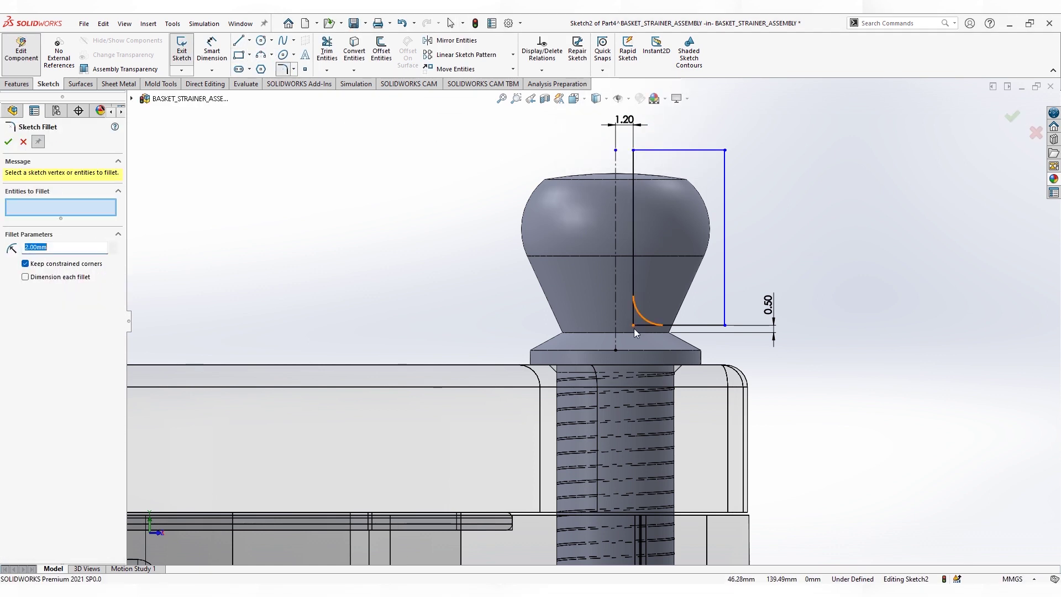
pyautogui.click(633, 325)
pyautogui.write('3.2')
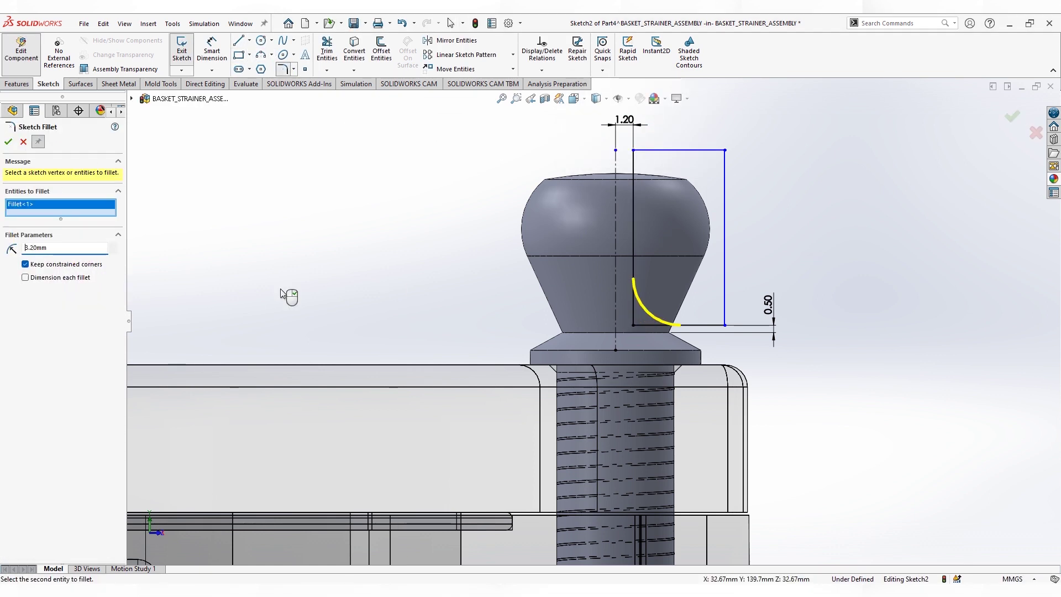
pyautogui.click(8, 142)
pyautogui.click(23, 141)
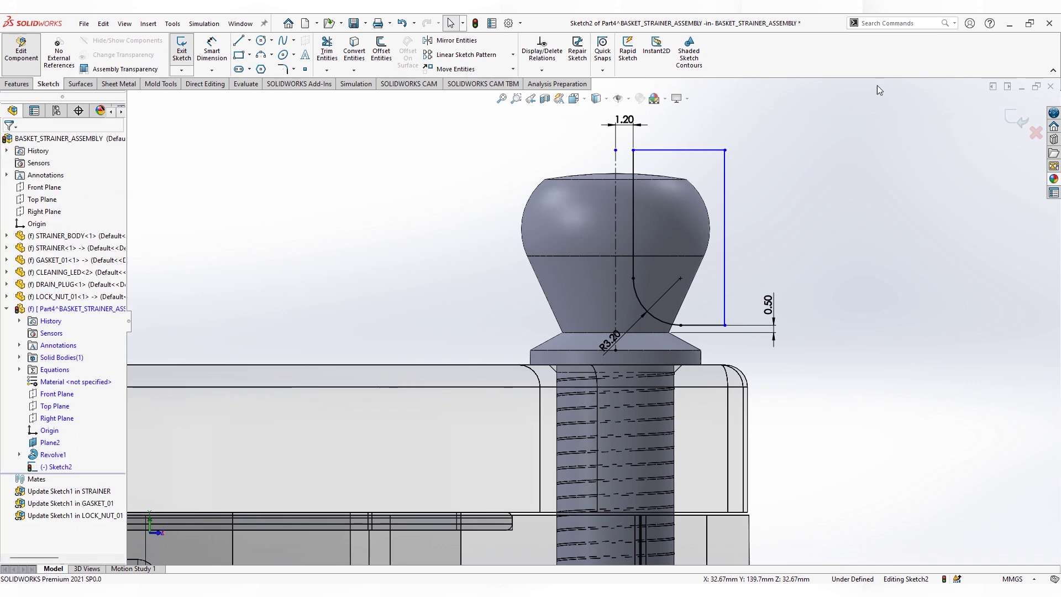
# Mirror the rectangle profile across the centreline and exit the sketch.
pyautogui.rightClick(701, 156)
pyautogui.click(730, 160)
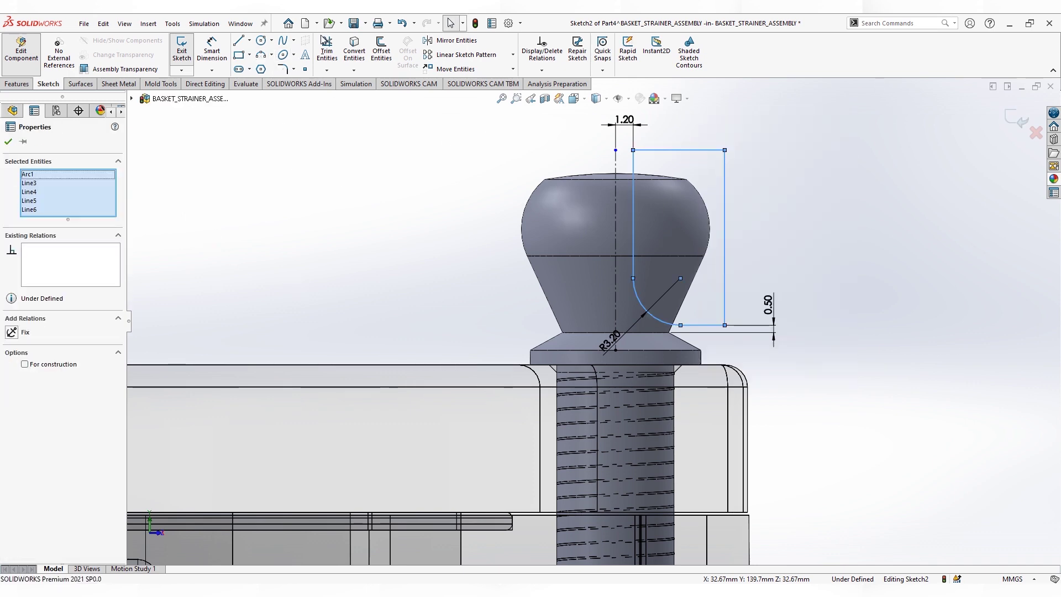
pyautogui.click(450, 41)
pyautogui.click(615, 172)
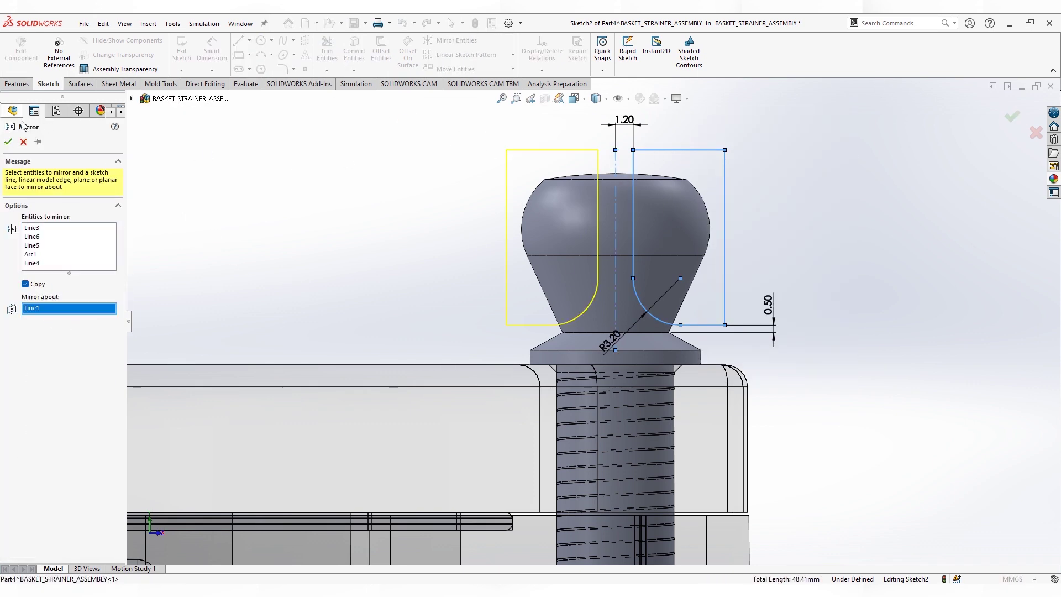
pyautogui.press('Return')
pyautogui.press('Return')
pyautogui.hotkey('ctrl', 'b')
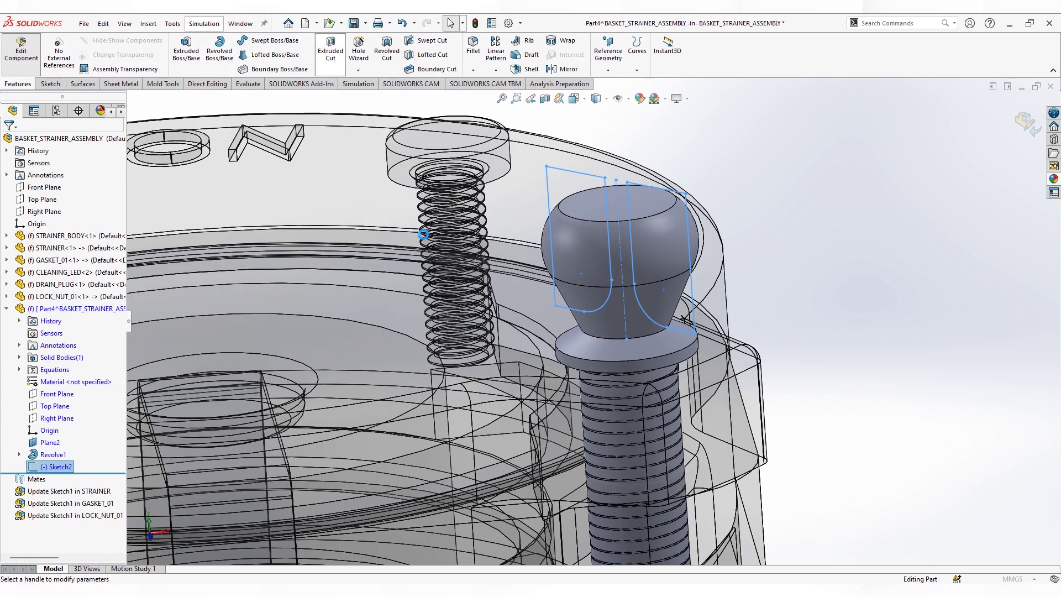
# Cut-extrude the sketch profiles symmetrically about Plane2 to shape the knob's wings.
pyautogui.click(69, 207)
pyautogui.click(44, 280)
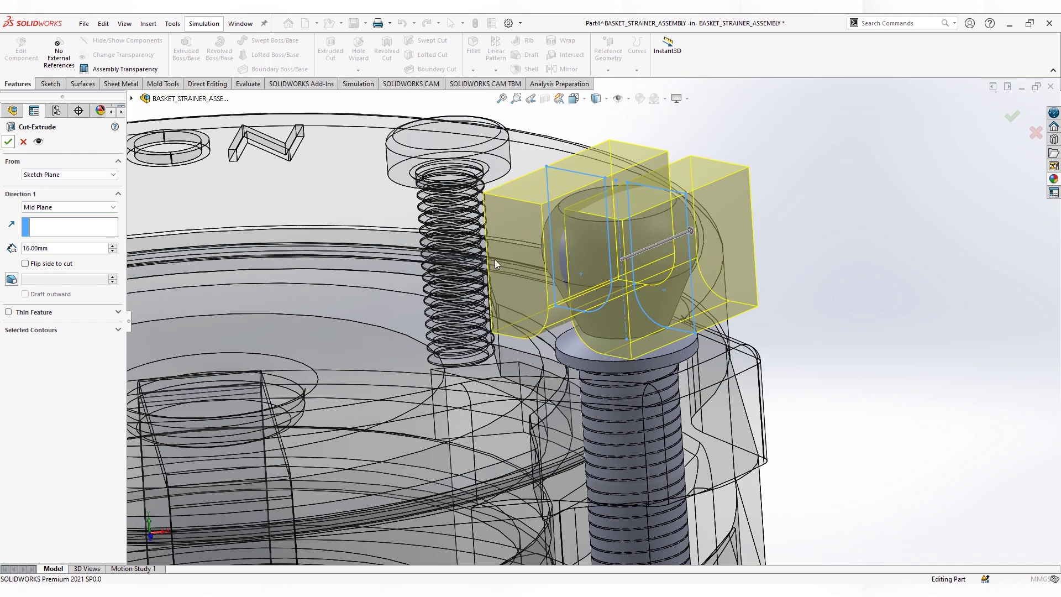
pyautogui.press('Return')
pyautogui.moveTo(681, 349); pyautogui.dragTo(811, 306, button='middle')
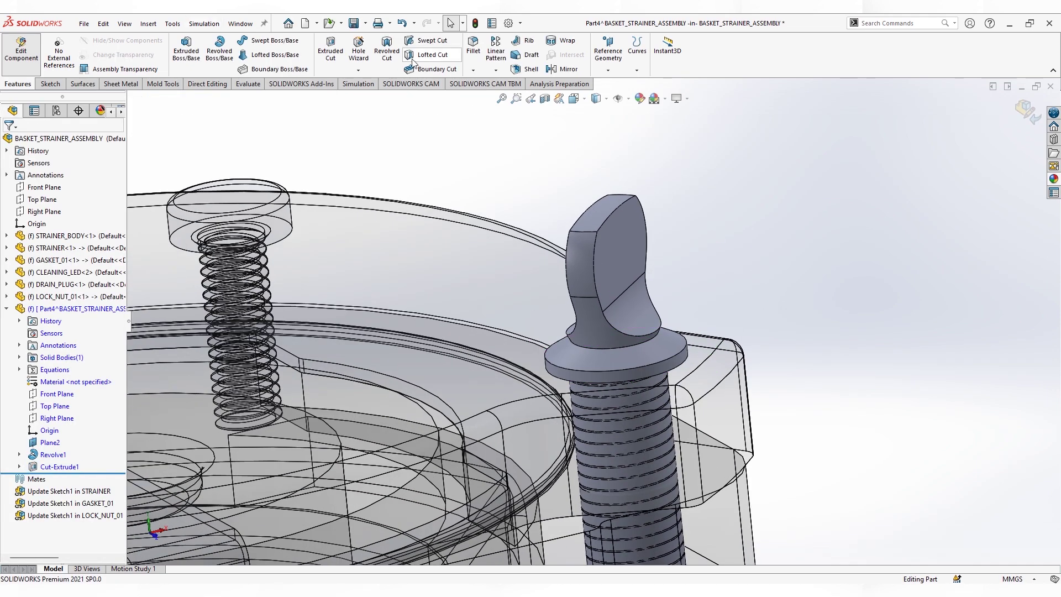
# Start a fillet, clear a wrongly picked face, and select the first knob head edges.
pyautogui.click(474, 47)
pyautogui.click(610, 253)
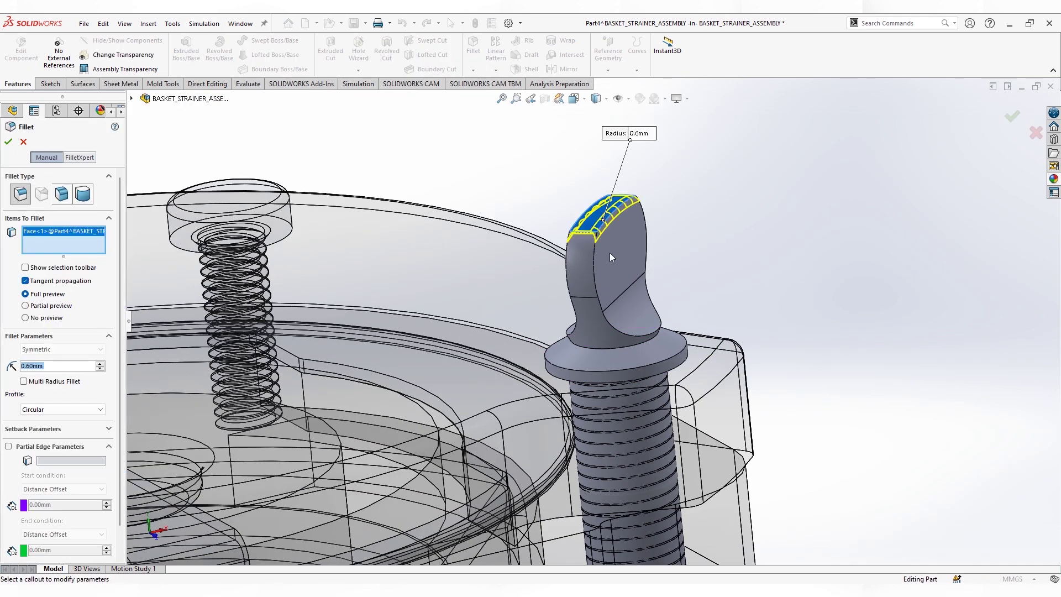
pyautogui.rightClick(61, 235)
pyautogui.click(83, 256)
pyautogui.click(627, 311)
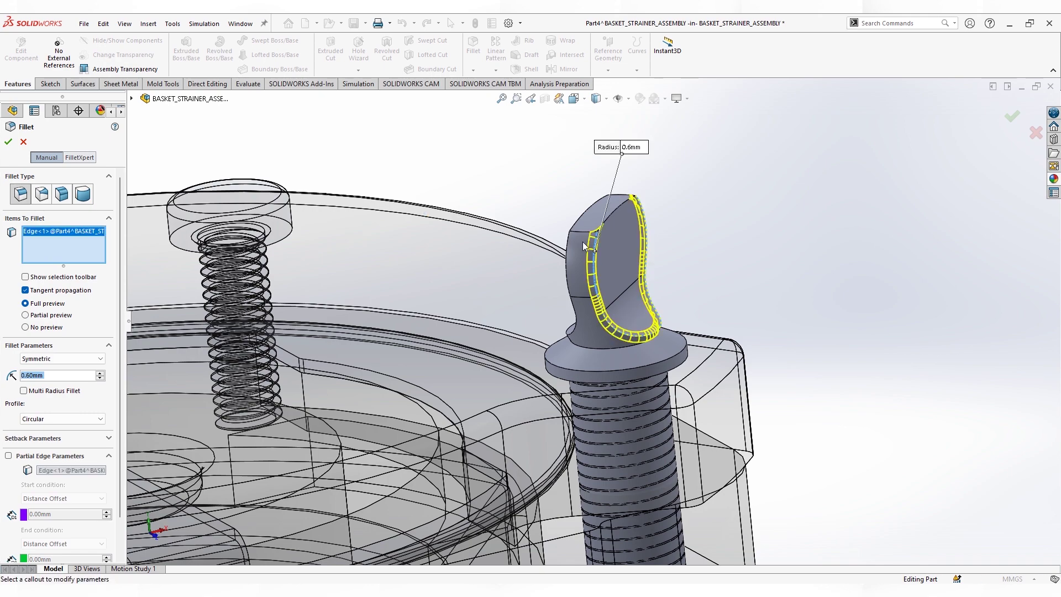
pyautogui.scroll(-3, 583, 241)
pyautogui.click(702, 277)
pyautogui.scroll(-3, 659, 191)
pyautogui.click(659, 191)
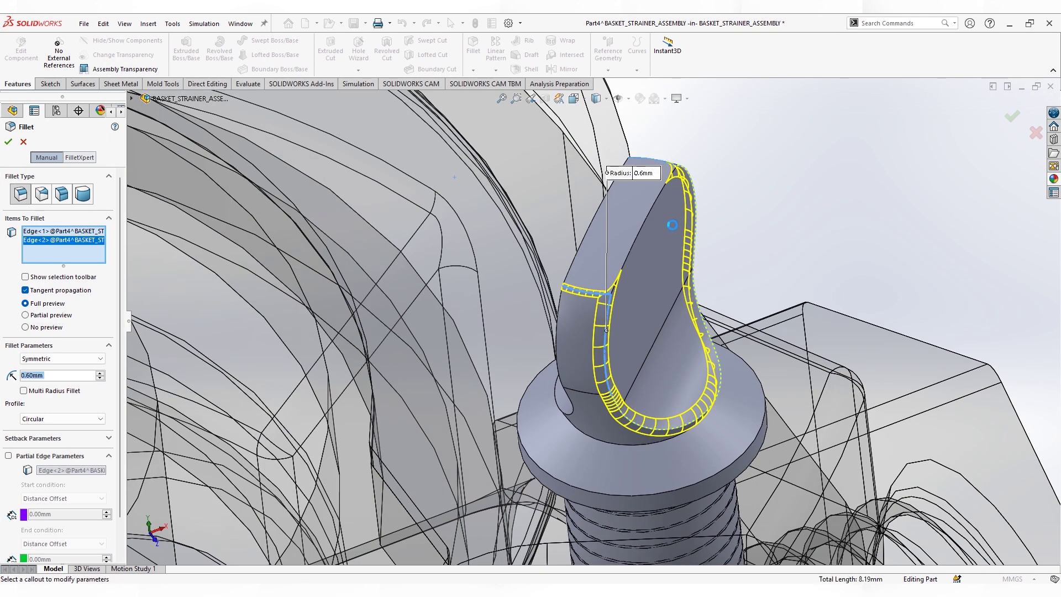
# Add the remaining head edges and the collar top edge, and apply a 0.4 mm fillet.
pyautogui.moveTo(659, 190); pyautogui.dragTo(785, 232, button='middle')
pyautogui.scroll(-3, 797, 237)
pyautogui.click(771, 221)
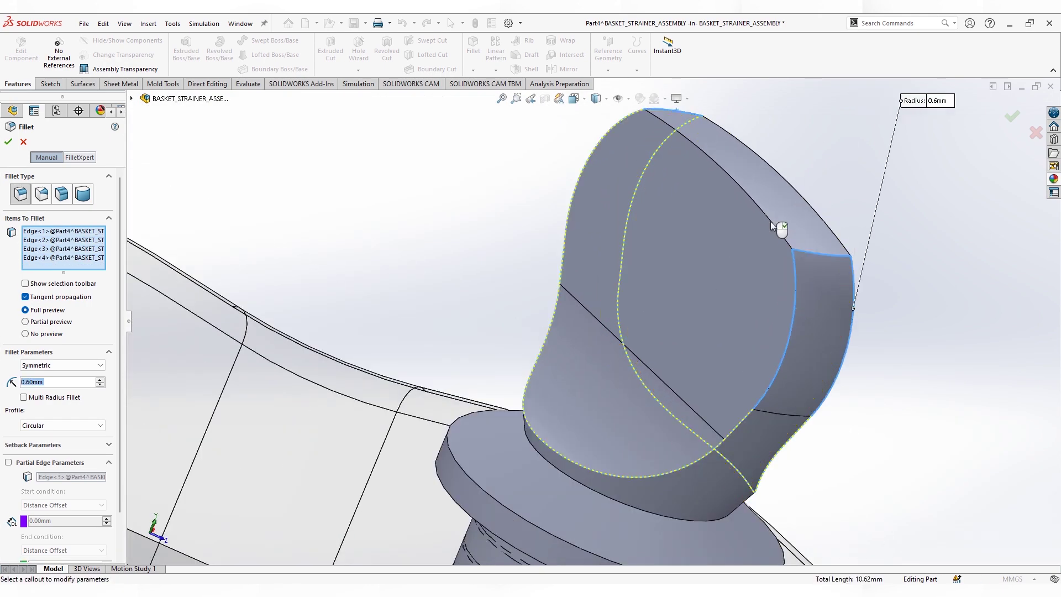
pyautogui.click(787, 205)
pyautogui.click(794, 186)
pyautogui.scroll(2, 805, 224)
pyautogui.scroll(-1, 612, 271)
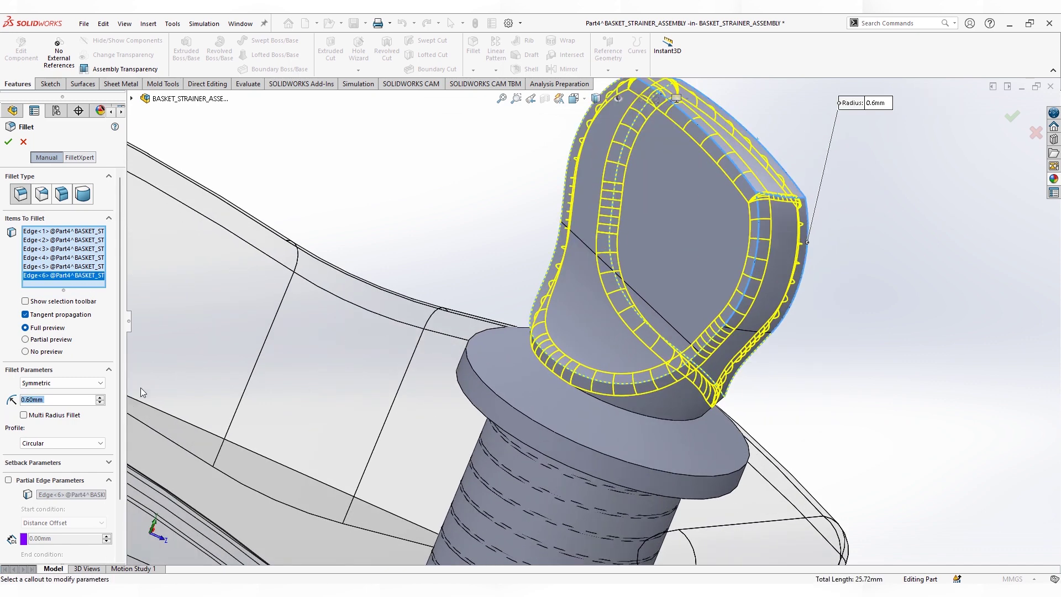
pyautogui.write('0.4')
pyautogui.press('Return')
pyautogui.click(491, 387)
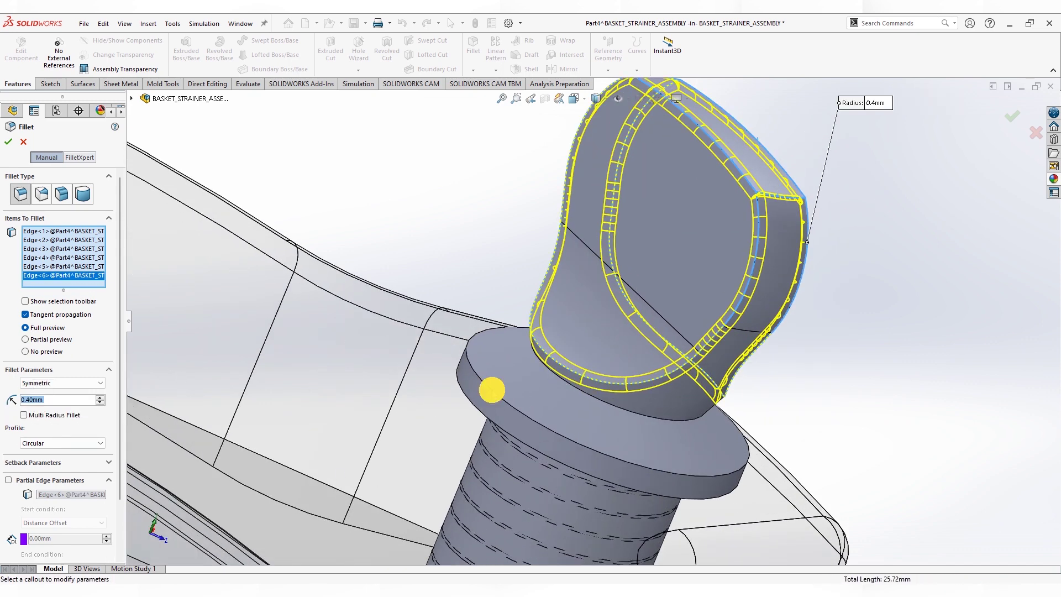
pyautogui.press('Return')
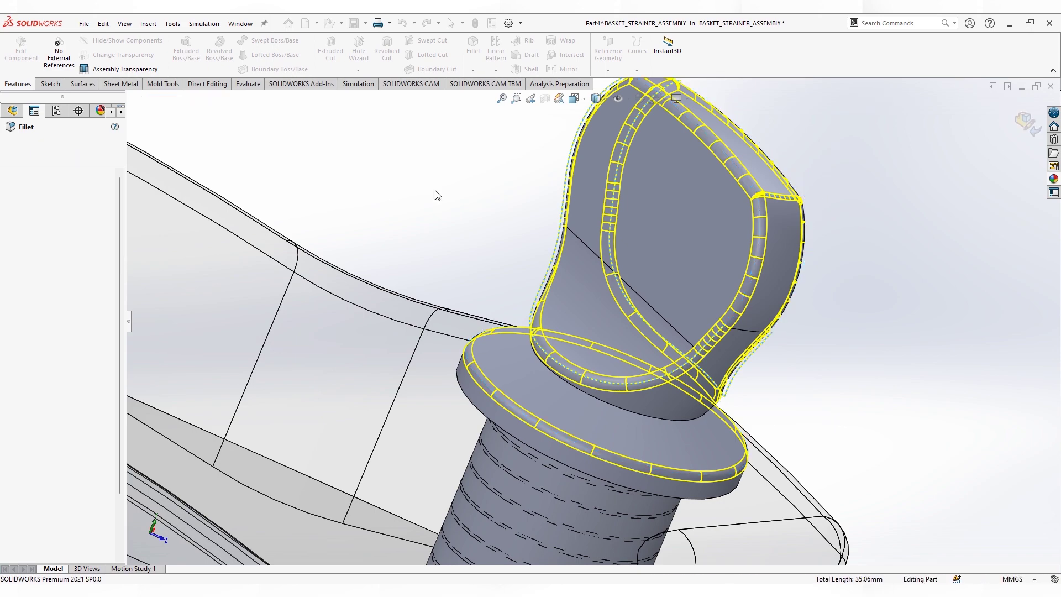
# Add a second 0.4 mm fillet on the ring edge where knob meets collar.
pyautogui.click(628, 422)
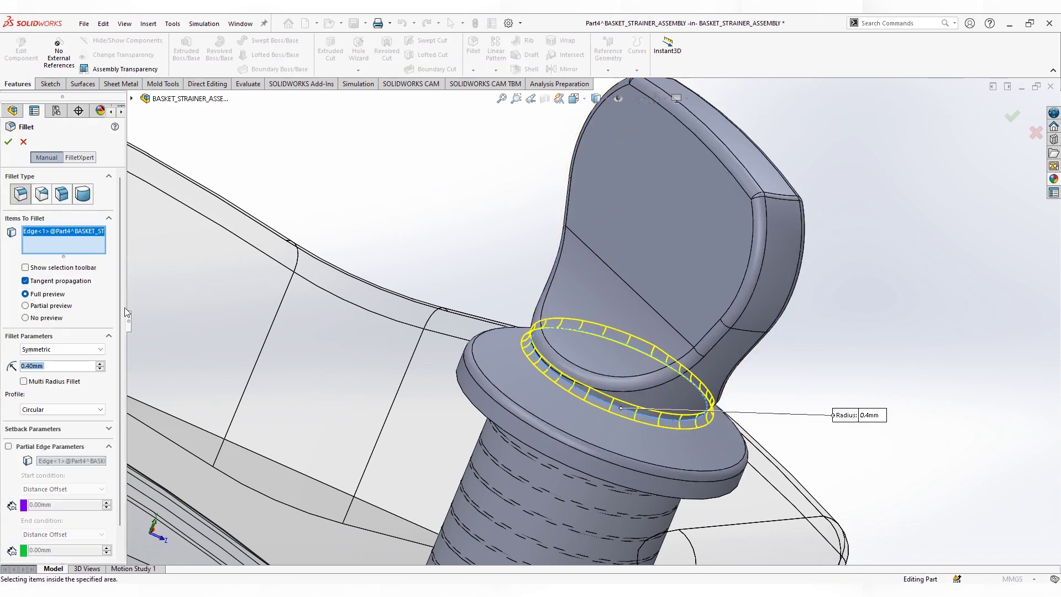
pyautogui.click(11, 142)
pyautogui.scroll(3, 393, 172)
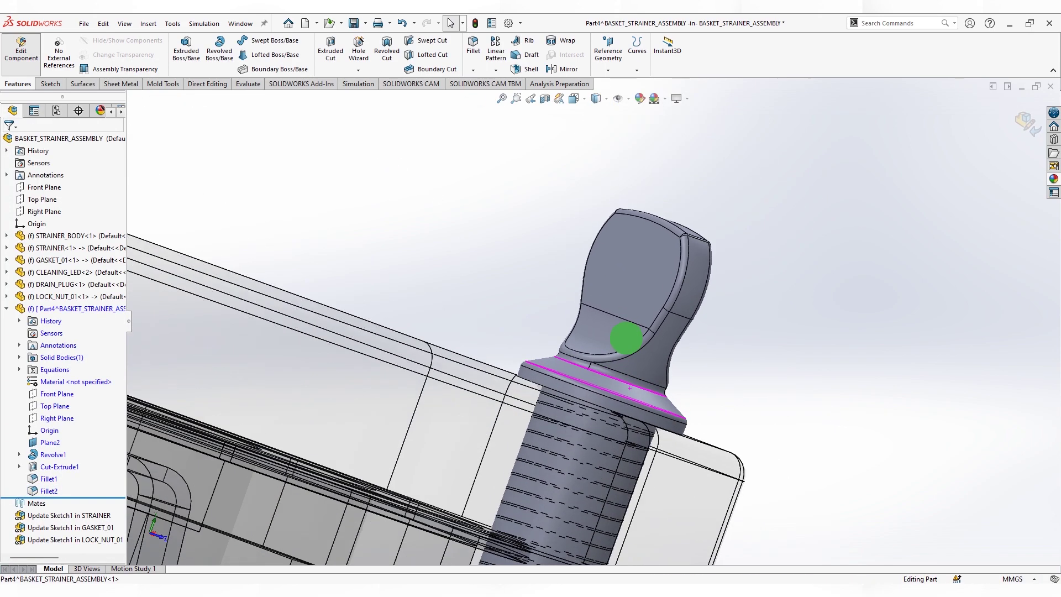
# Add an M10x1.0 metric die cut thread from the shaft's top edge, 22 mm deep.
pyautogui.click(356, 70)
pyautogui.click(374, 110)
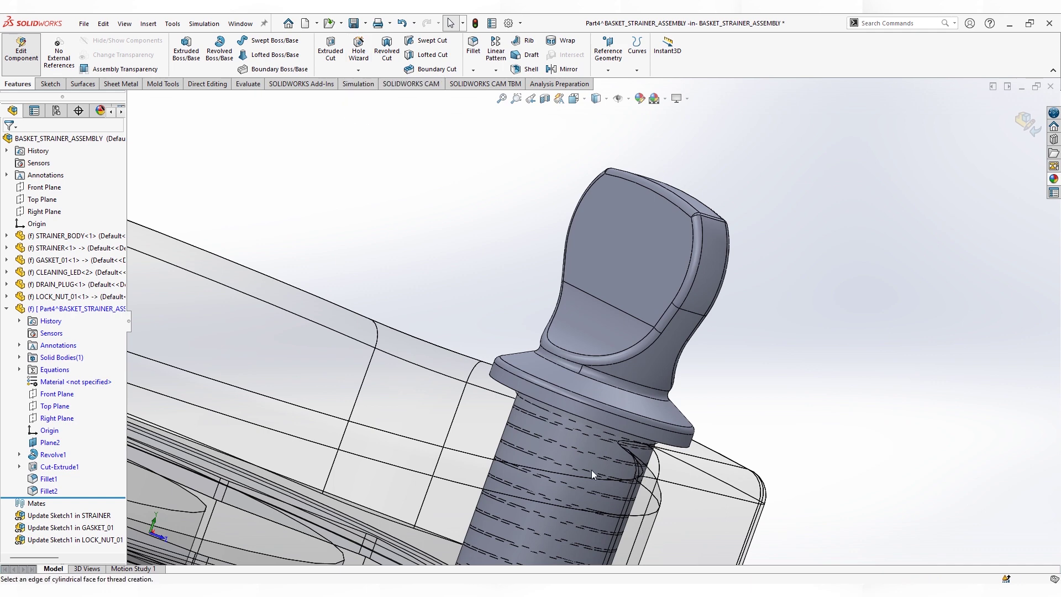
pyautogui.scroll(-5, 589, 442)
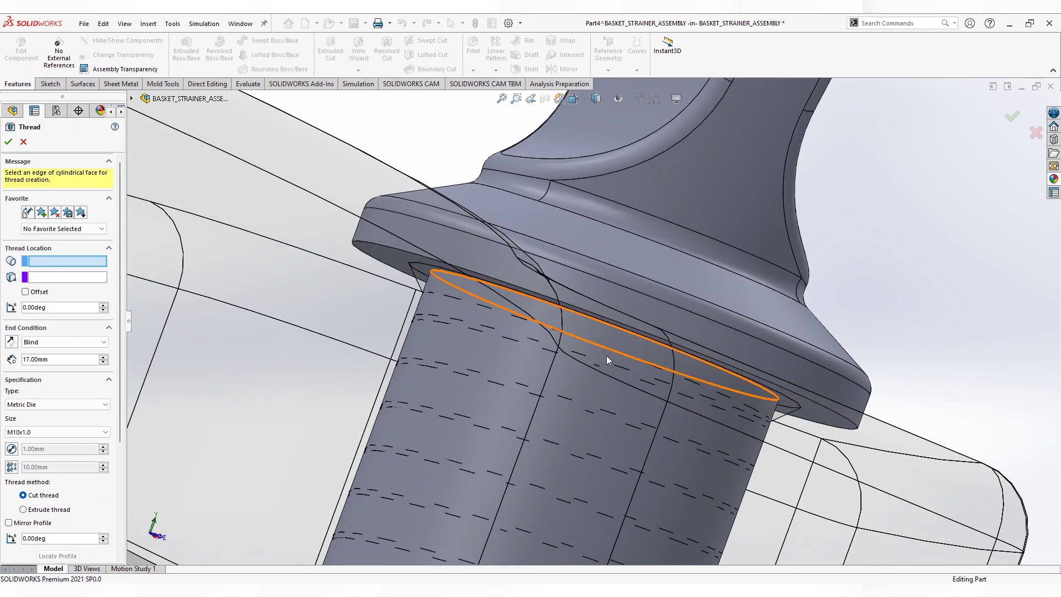
pyautogui.click(555, 368)
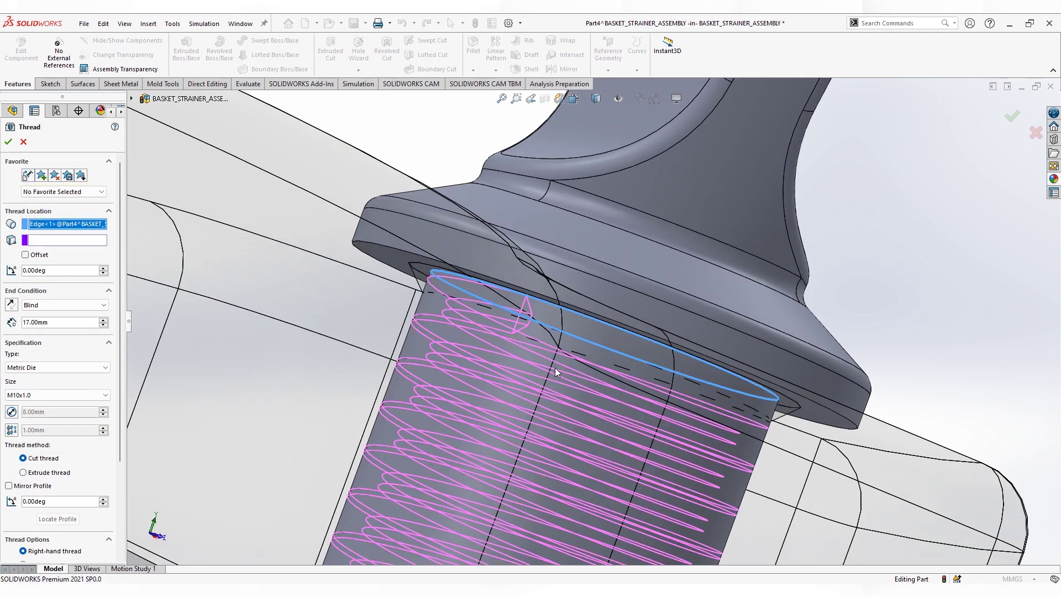
pyautogui.scroll(5, 556, 368)
pyautogui.scroll(-3, 519, 496)
pyautogui.write('20')
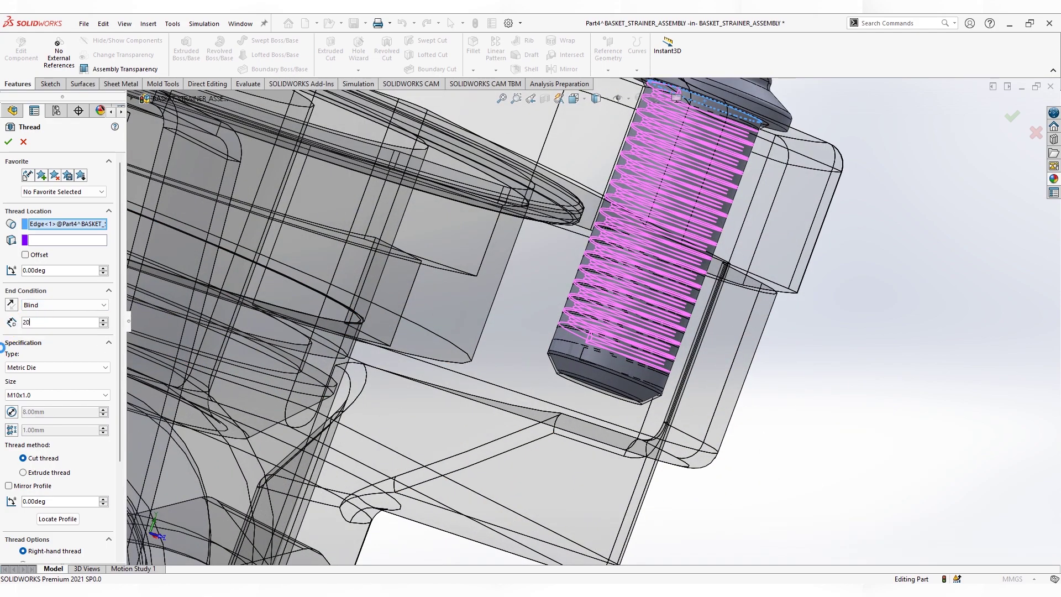
pyautogui.press('Return')
pyautogui.write('22.00mm')
pyautogui.press('Return')
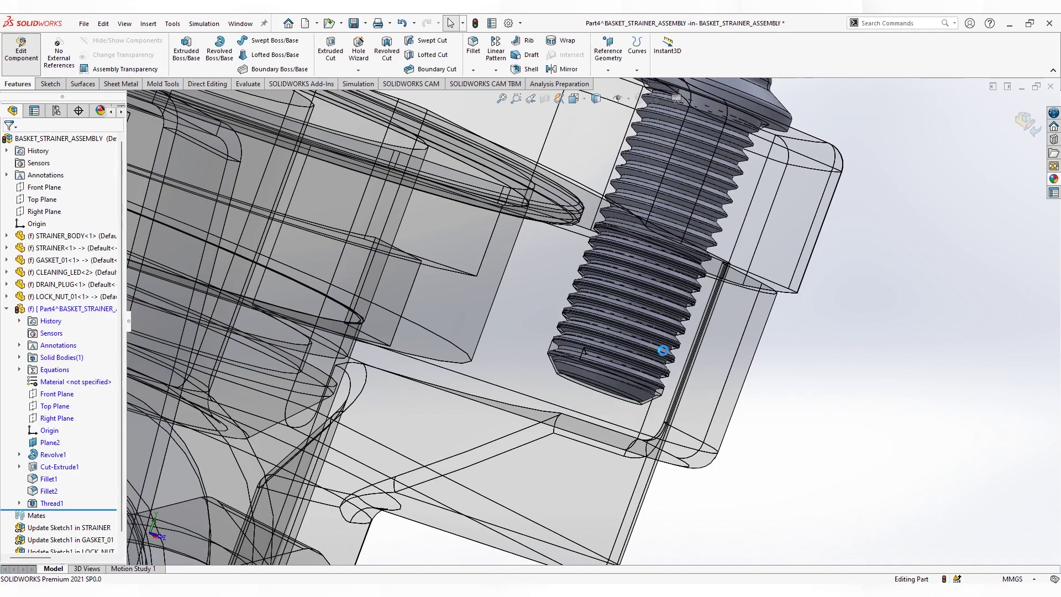
pyautogui.moveTo(611, 405)
pyautogui.mouseDown(button='middle')
pyautogui.moveTo(639, 306)
pyautogui.moveTo(600, 254)
pyautogui.mouseUp(button='middle')
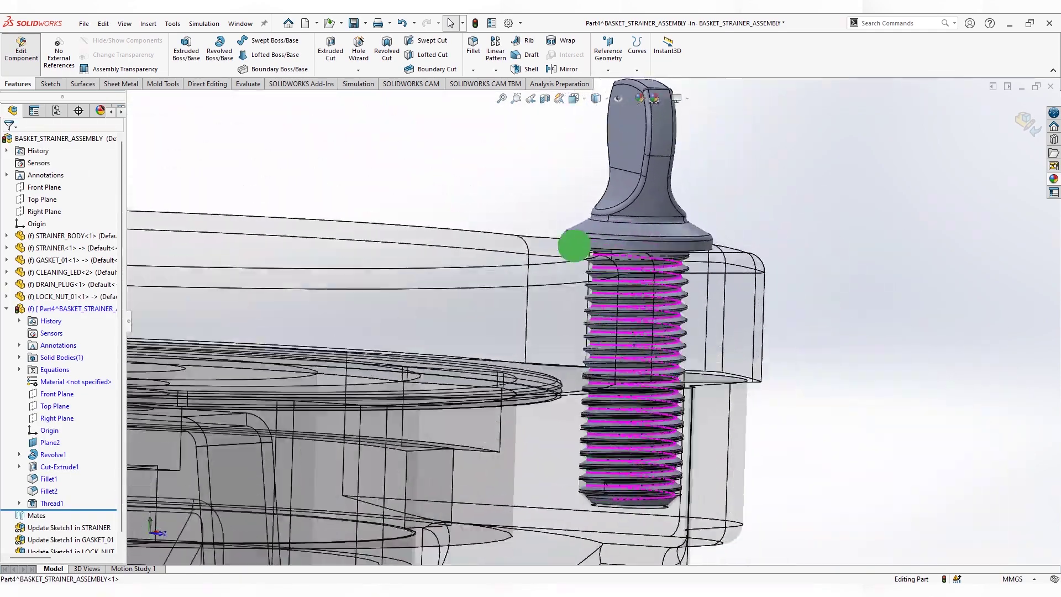
# Rebuild and save, exit Part4's in-context editing, return to isometric view, and select Part4 in the tree.
pyautogui.click(612, 261)
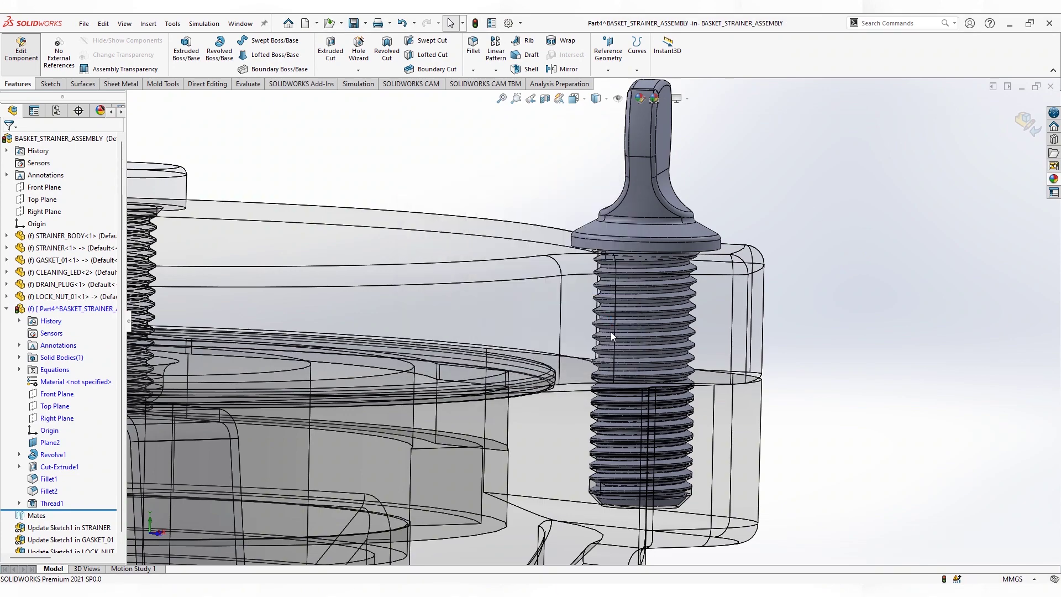
pyautogui.scroll(5, 615, 341)
pyautogui.click(1028, 122)
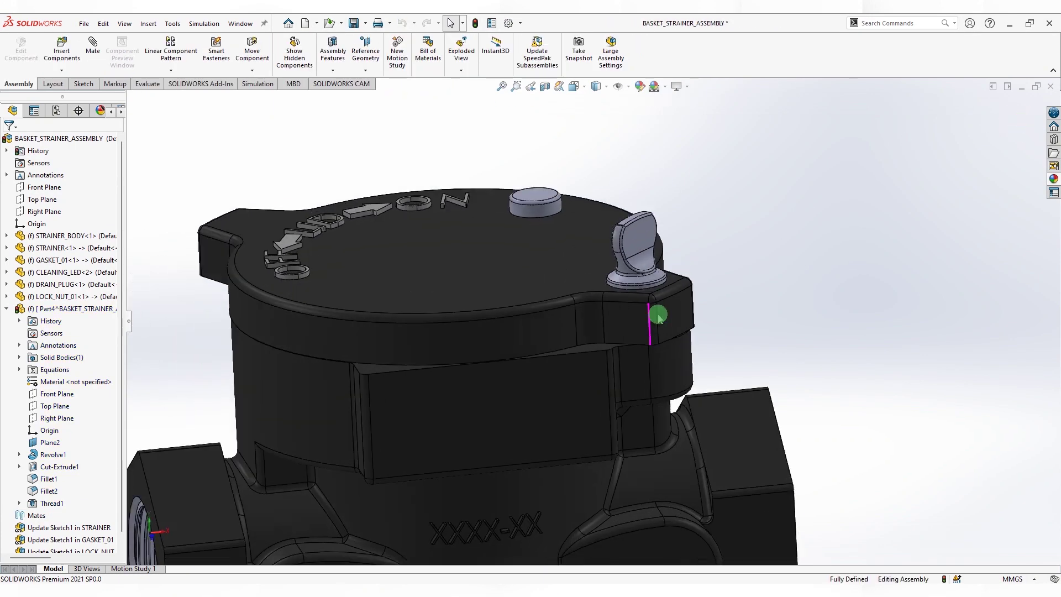
pyautogui.moveTo(651, 308)
pyautogui.mouseDown(button='middle')
pyautogui.moveTo(462, 403)
pyautogui.moveTo(471, 429)
pyautogui.moveTo(416, 449)
pyautogui.mouseUp(button='middle')
pyautogui.hotkey('ctrl', '7')
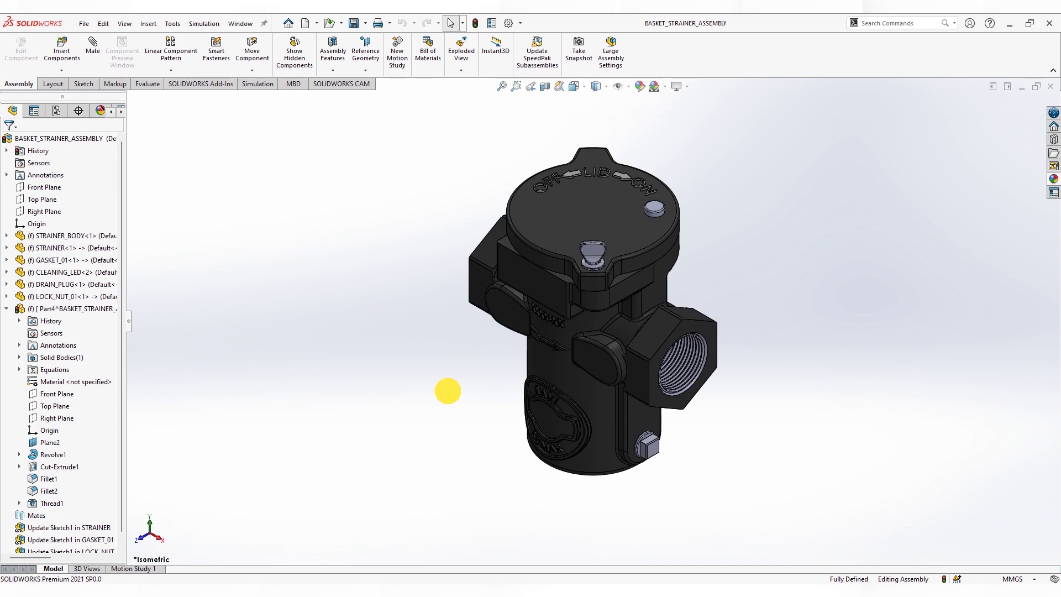
pyautogui.click(72, 309)
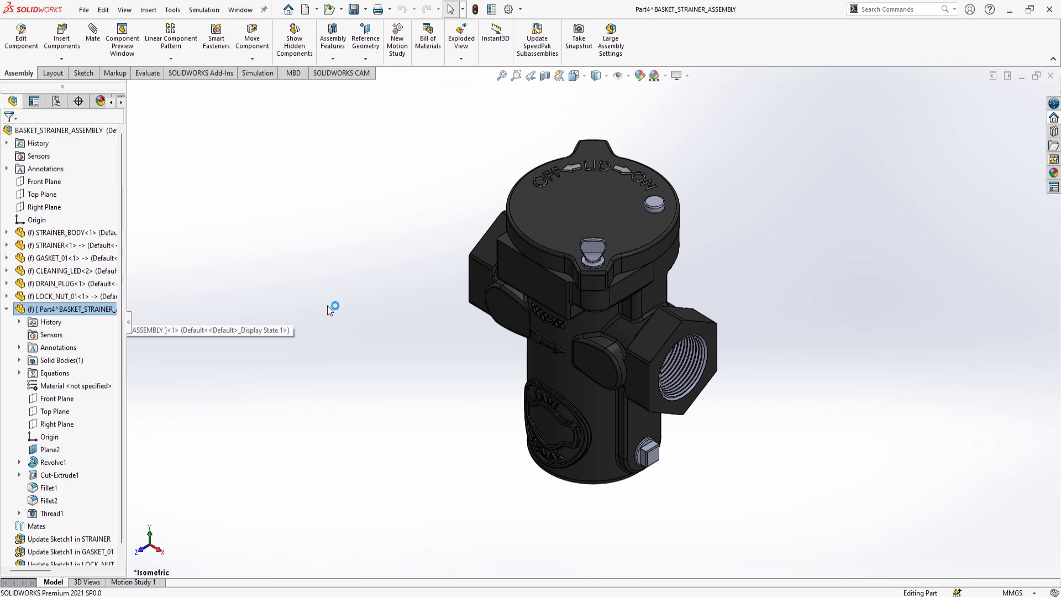
# Open the knob part and save it as LOCK_NUT_02, then return to the assembly window.
pyautogui.click(84, 9)
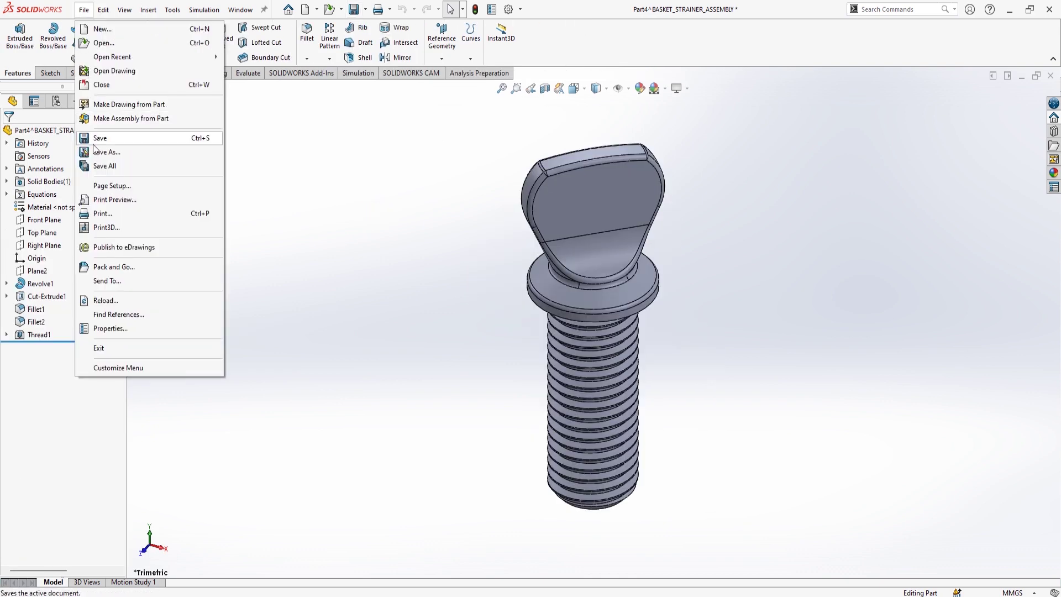
pyautogui.click(88, 149)
pyautogui.click(659, 251)
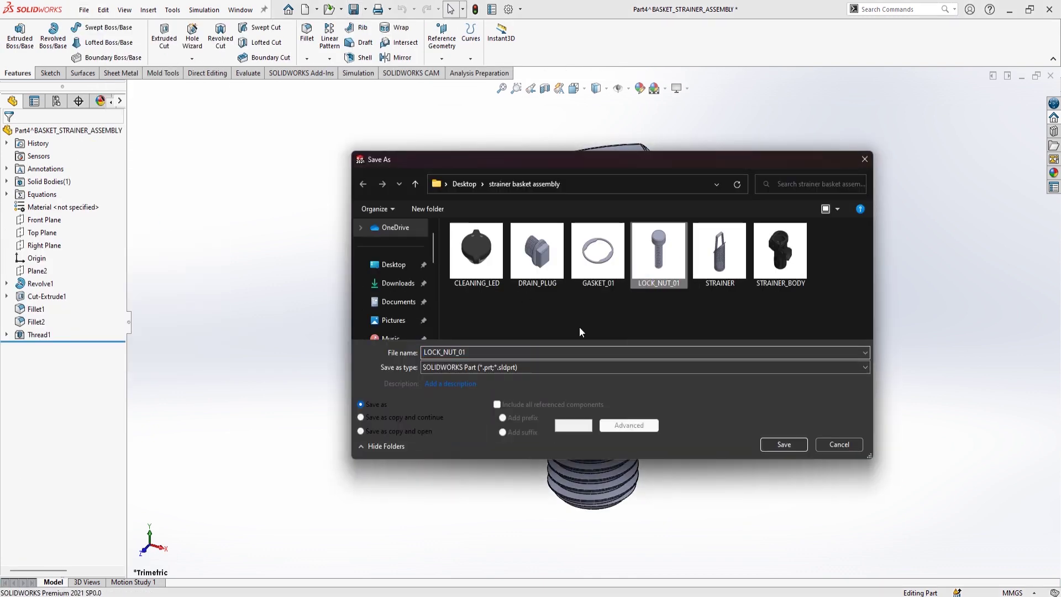
pyautogui.doubleClick(476, 352)
pyautogui.press('Return')
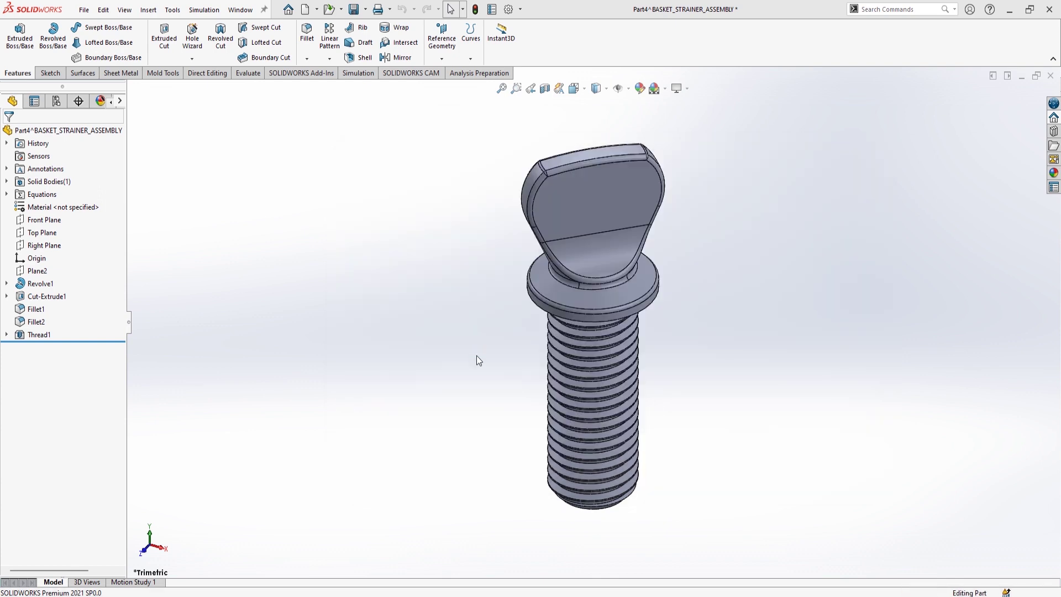
pyautogui.hotkey('ctrl', 'Tab')
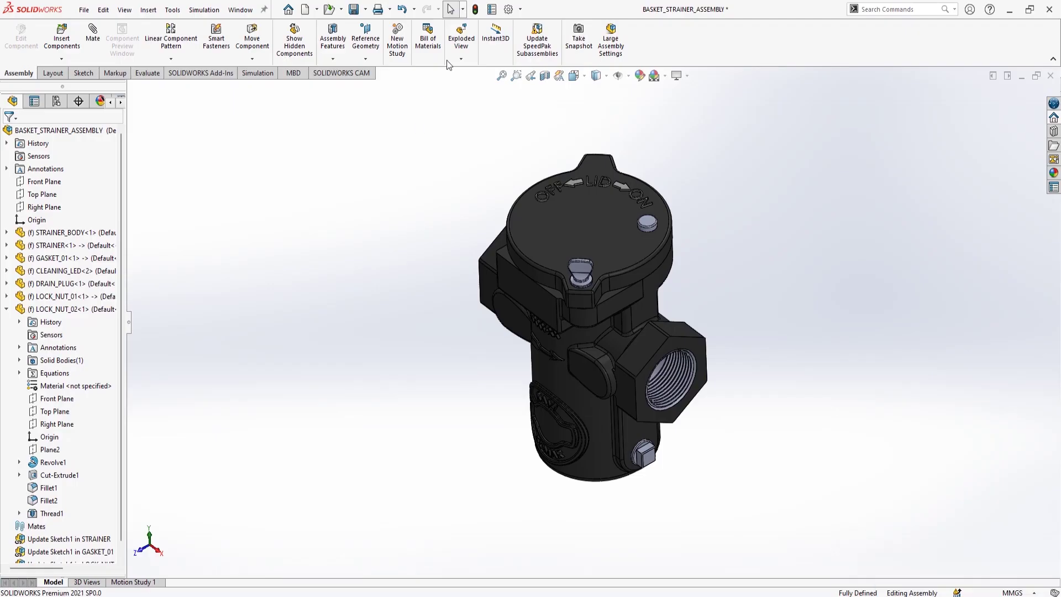
# Start an exploded view and drag the wing-knob upward 20 mm.
pyautogui.click(461, 39)
pyautogui.click(581, 266)
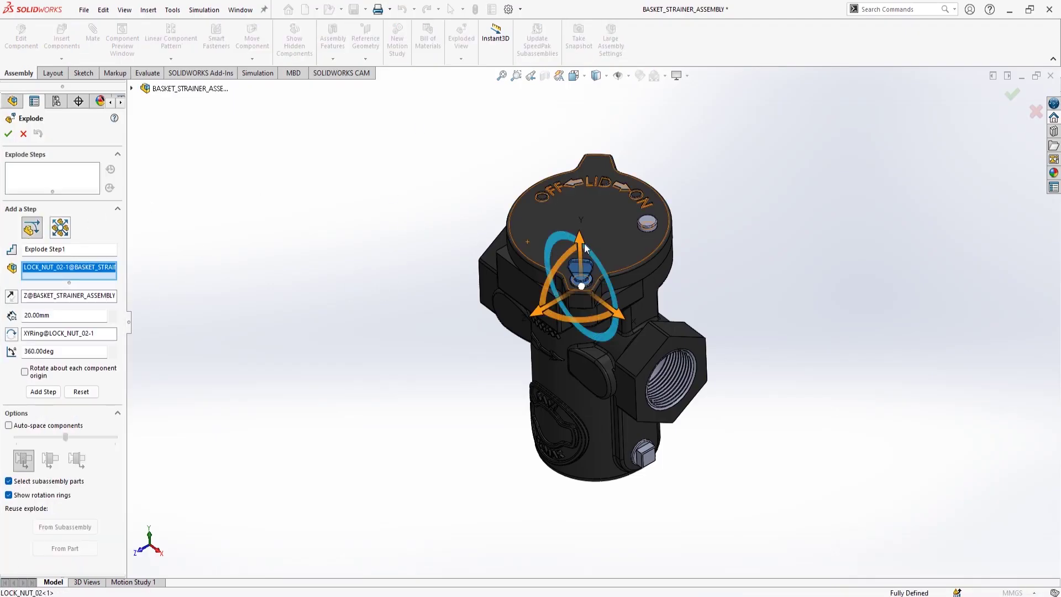
pyautogui.moveTo(581, 244); pyautogui.dragTo(580, 190)
pyautogui.click(90, 326)
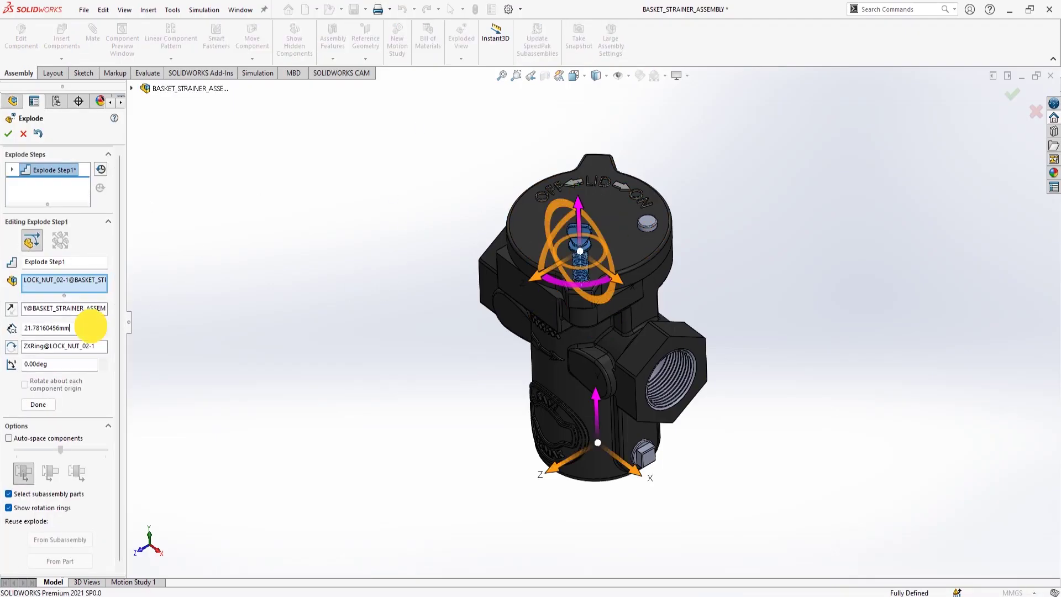
# Spin the knob 480° about its own axis, finish the step, and close the exploded view.
pyautogui.click(41, 346)
pyautogui.scroll(-5, 566, 274)
pyautogui.click(565, 274)
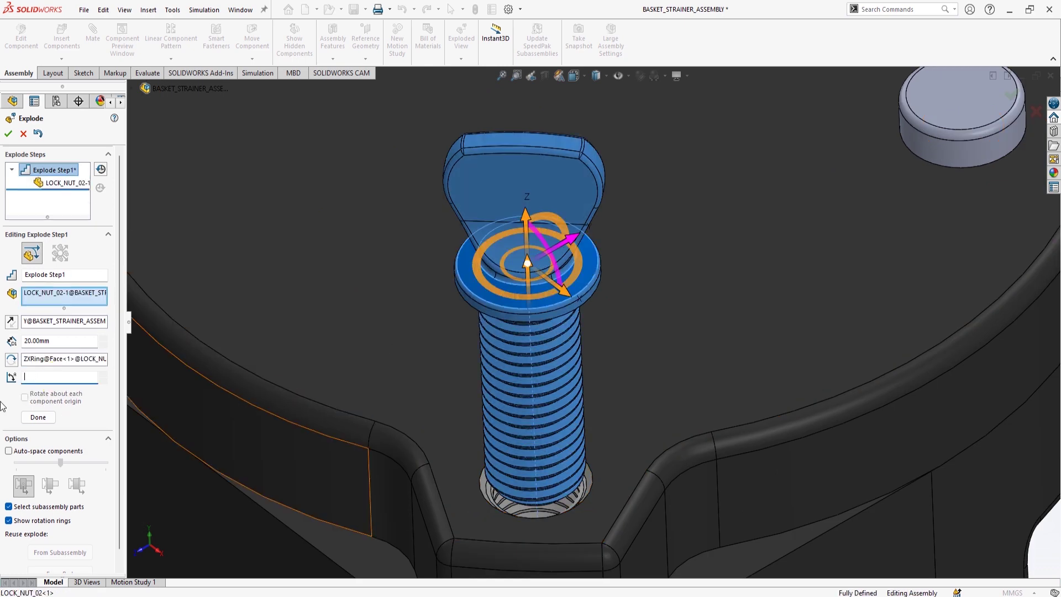
pyautogui.write('480')
pyautogui.press('Return')
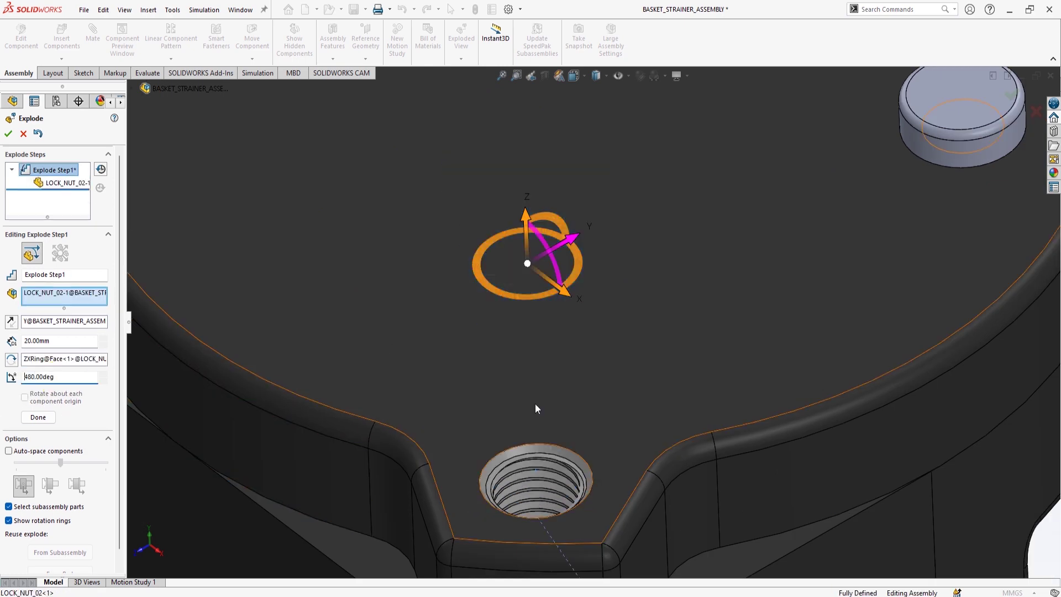
pyautogui.scroll(3, 547, 402)
pyautogui.scroll(1, 564, 407)
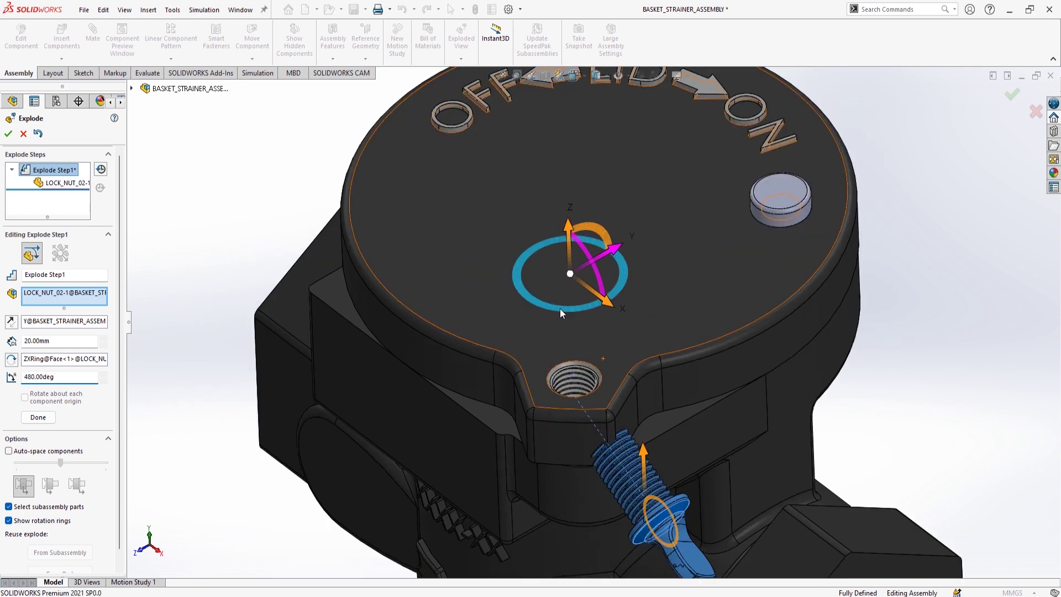
pyautogui.click(38, 417)
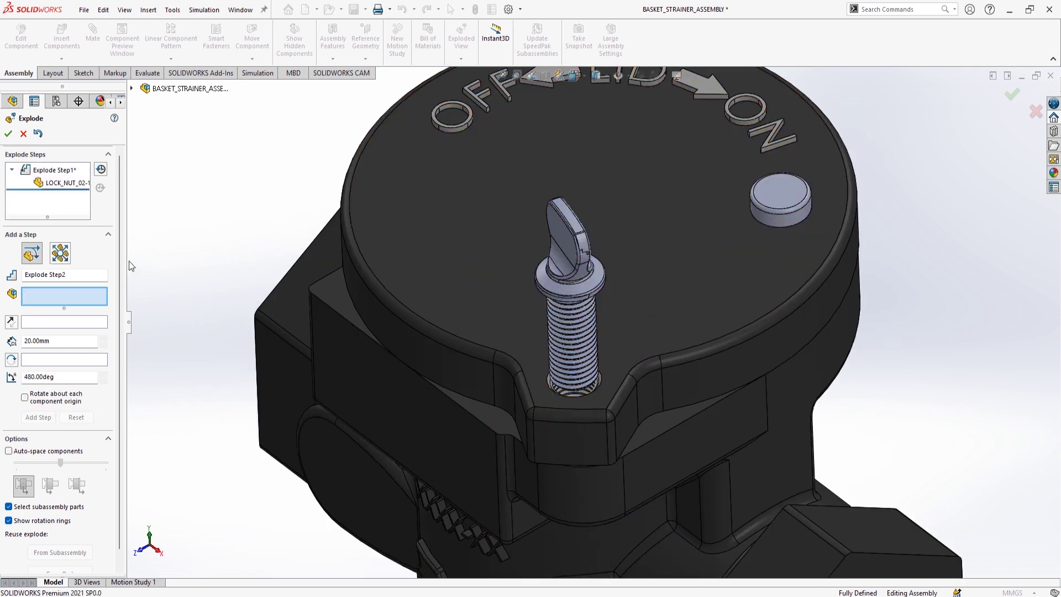
pyautogui.click(8, 133)
pyautogui.click(56, 101)
# Play the exploded view collapse, then reopen Exploded View1 for editing.
pyautogui.rightClick(46, 165)
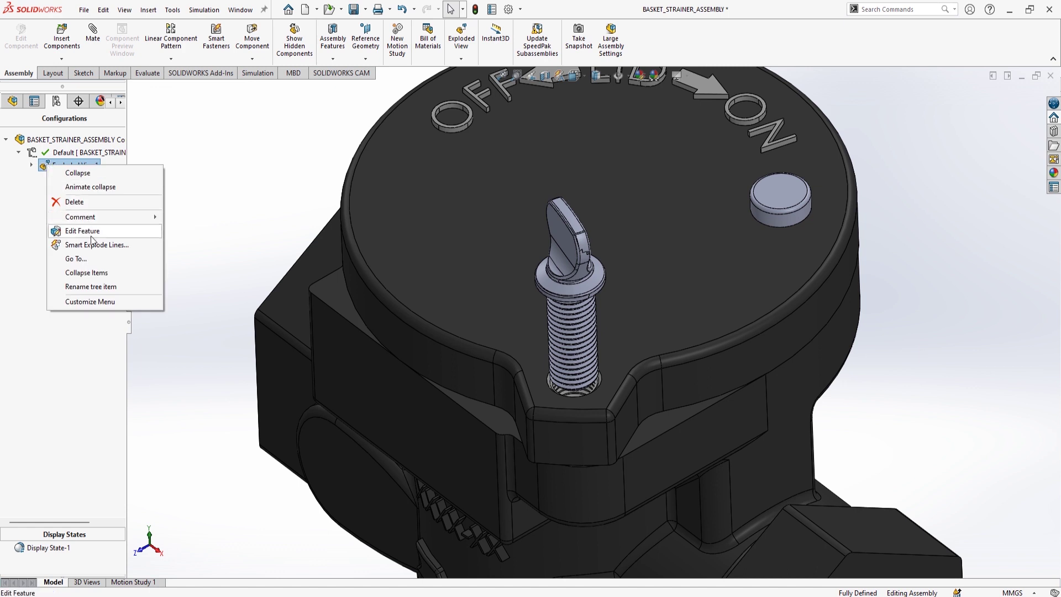
pyautogui.click(77, 190)
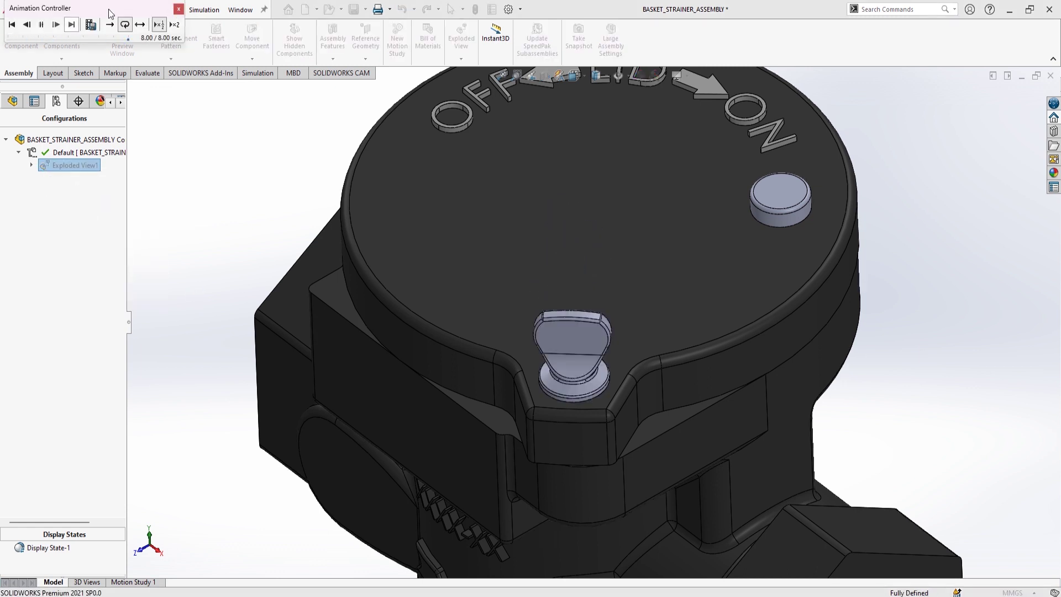
pyautogui.click(172, 10)
pyautogui.rightClick(55, 164)
pyautogui.click(86, 227)
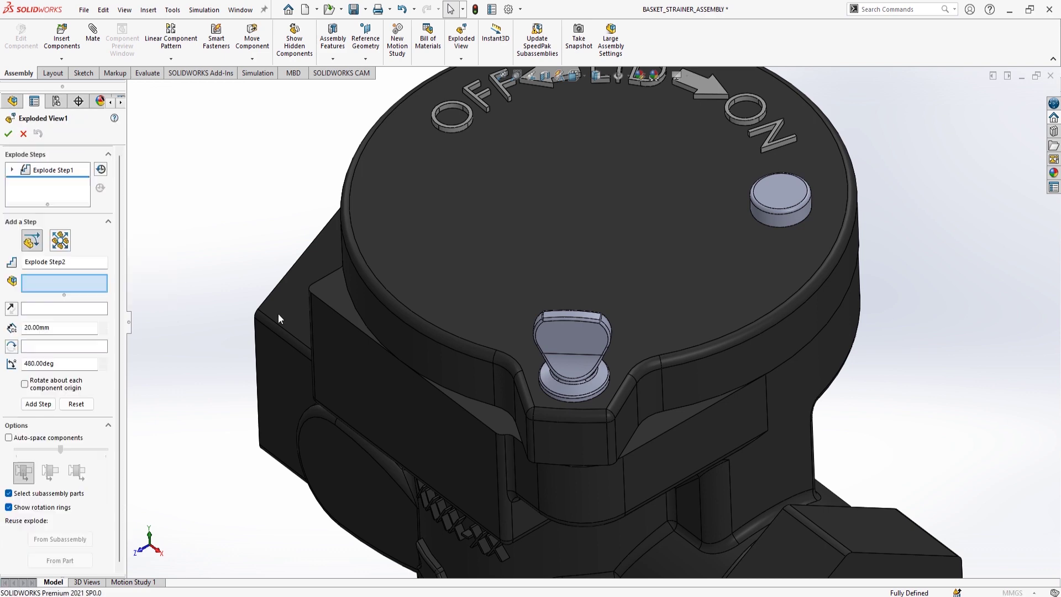
pyautogui.scroll(2, 581, 343)
pyautogui.scroll(3, 734, 432)
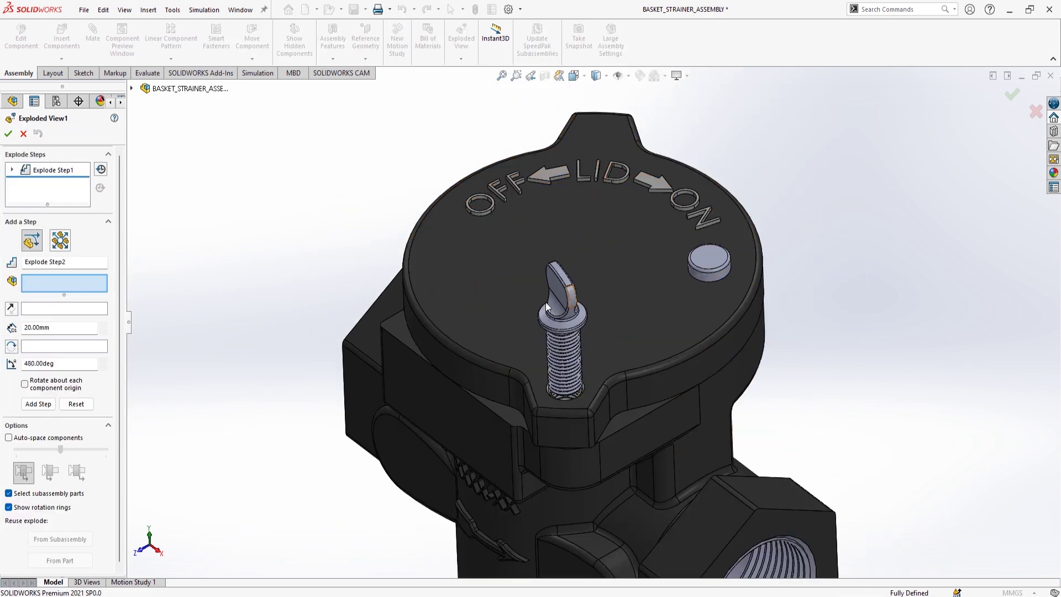
# Add an explode step lifting the wing-knob bolt LOCK_NUT_02 85 mm.
pyautogui.click(561, 265)
pyautogui.moveTo(608, 310); pyautogui.dragTo(603, 343, button='middle')
pyautogui.moveTo(559, 284); pyautogui.dragTo(584, 38)
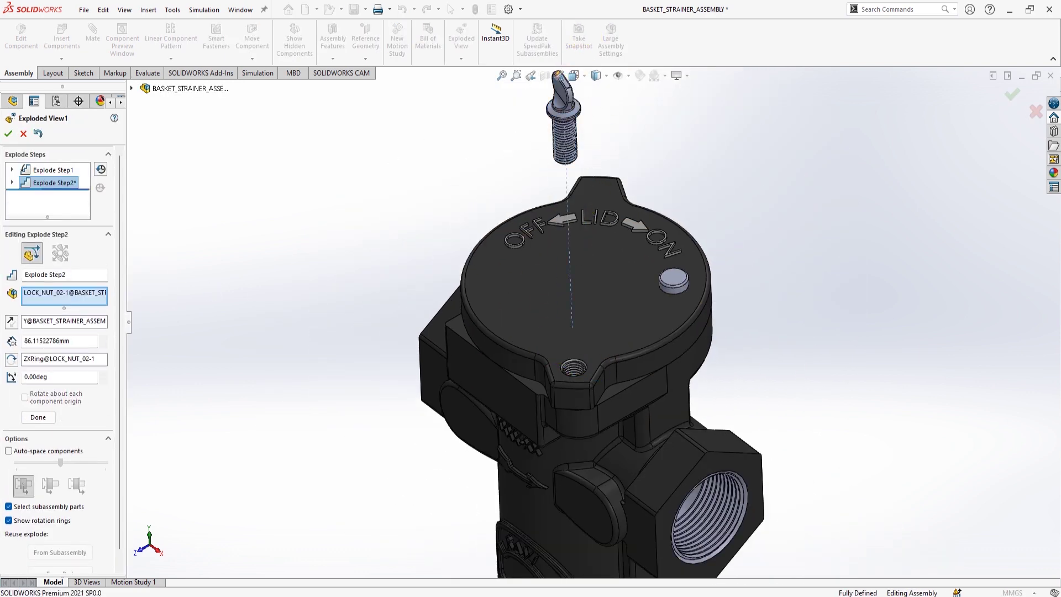
pyautogui.write('0')
pyautogui.press('Return')
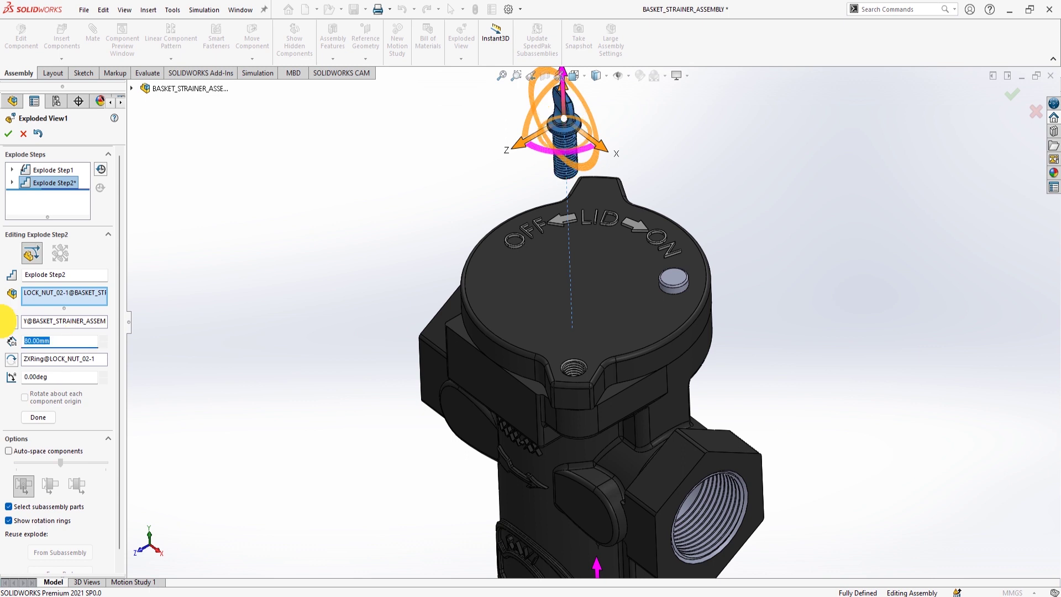
pyautogui.write('85')
pyautogui.press('Return')
pyautogui.click(38, 418)
# Add an explode step lifting the small lid bolt LOCK_NUT_01 above the lid.
pyautogui.click(674, 280)
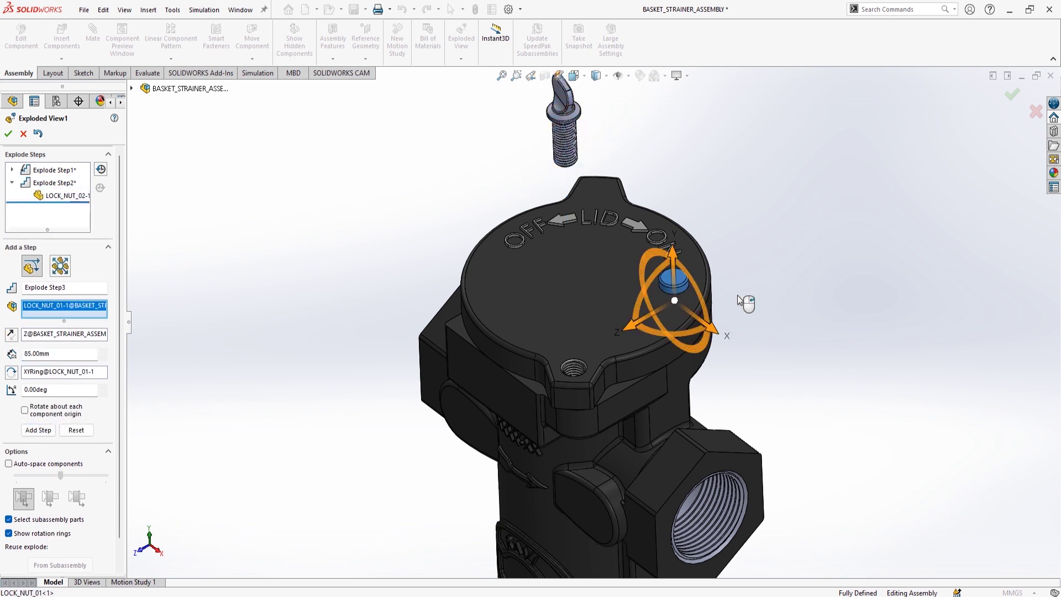
pyautogui.moveTo(674, 243)
pyautogui.mouseDown()
pyautogui.moveTo(663, 63)
pyautogui.moveTo(669, 77)
pyautogui.mouseUp()
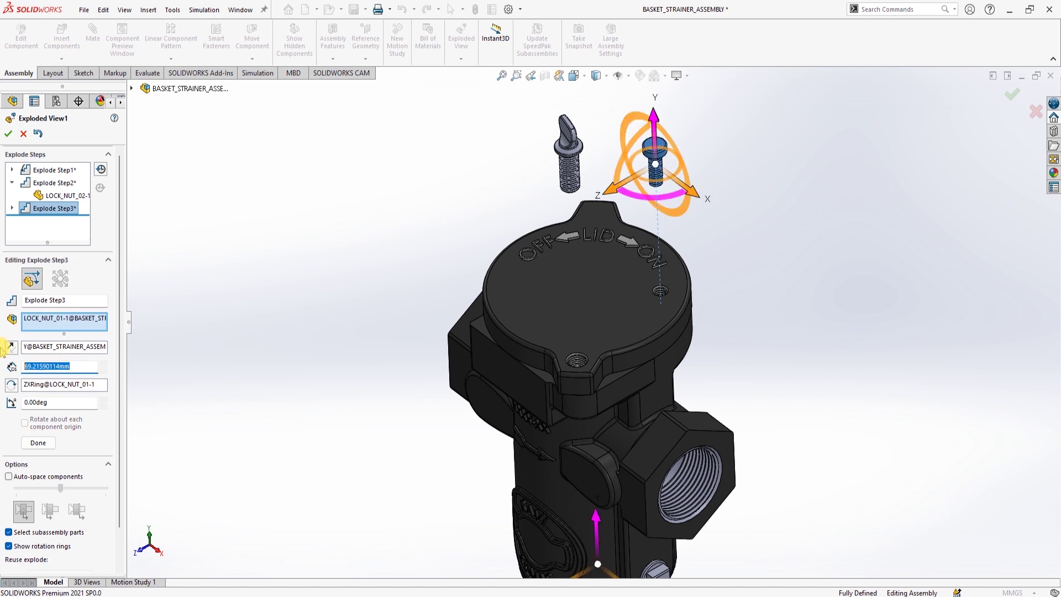
pyautogui.click(38, 443)
# Add an explode step raising the lid with both bolts 90 mm.
pyautogui.scroll(3, 741, 187)
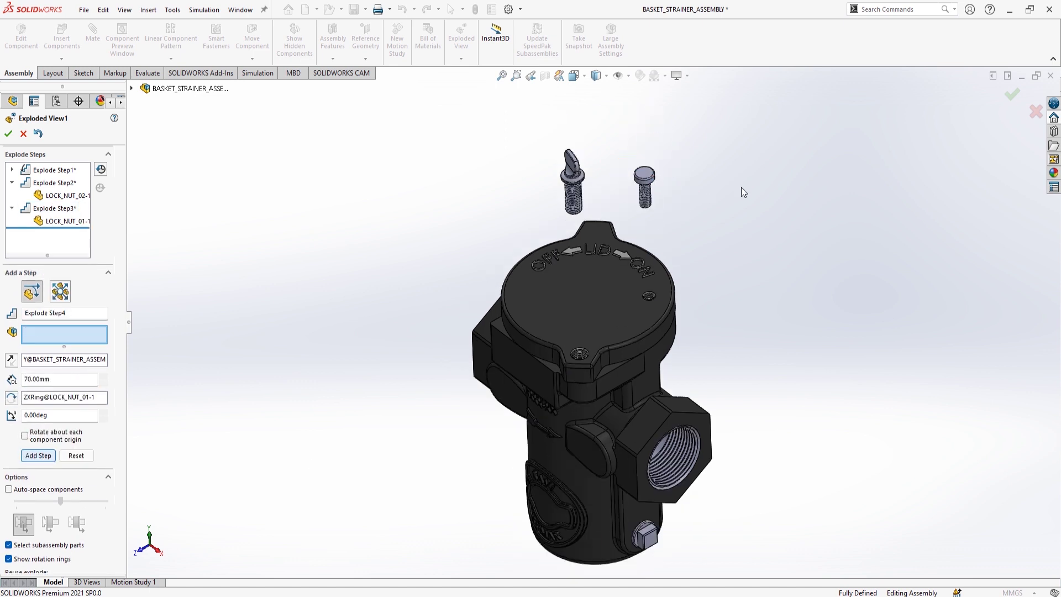
pyautogui.scroll(-3, 774, 305)
pyautogui.click(553, 309)
pyautogui.click(526, 209)
pyautogui.click(614, 196)
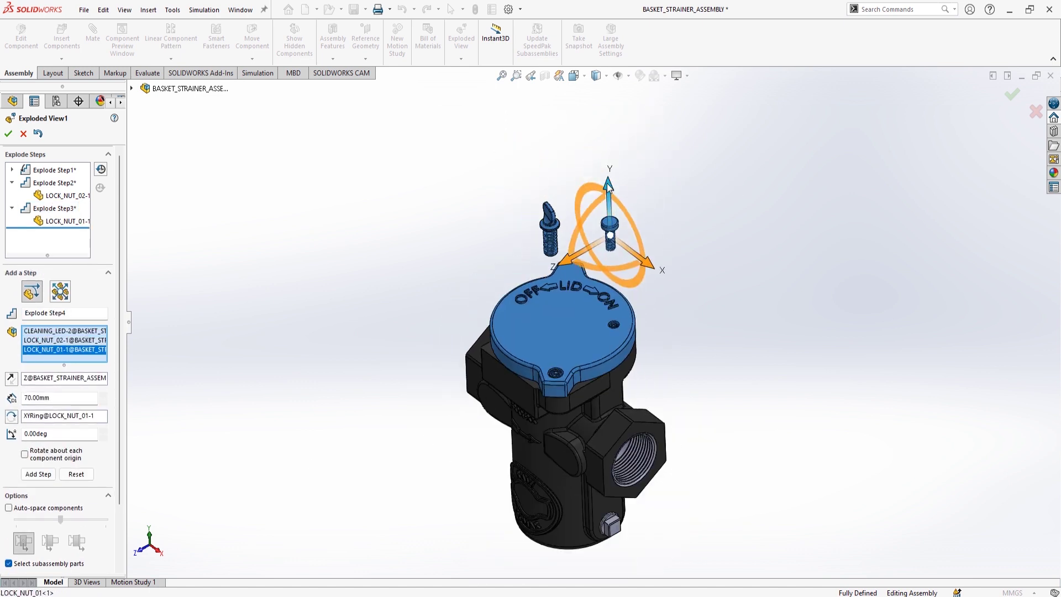
pyautogui.moveTo(607, 177); pyautogui.dragTo(602, 23)
pyautogui.click(85, 411)
pyautogui.write('9')
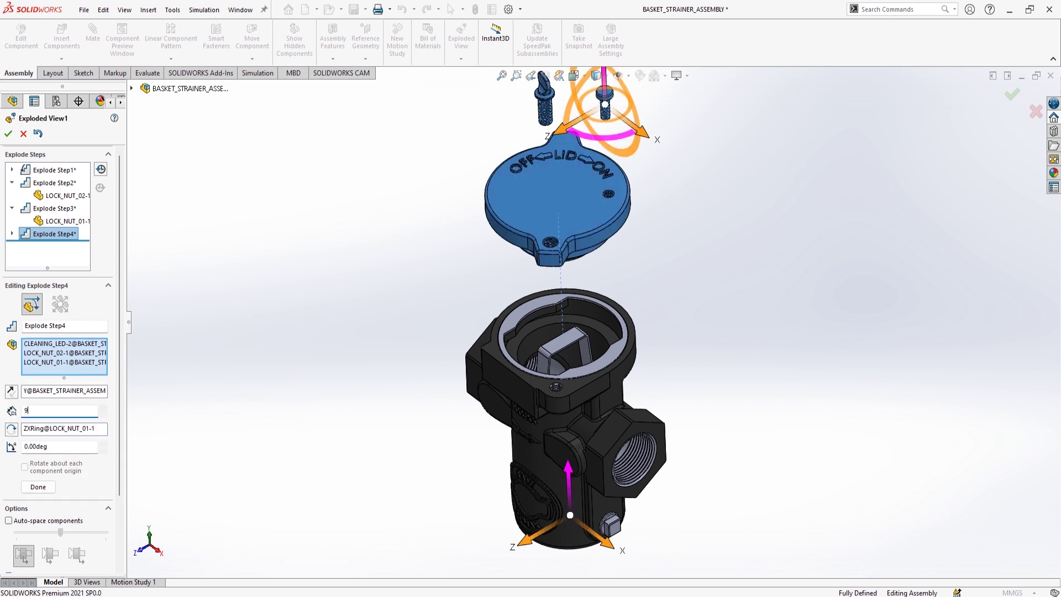
pyautogui.write('0')
pyautogui.press('Return')
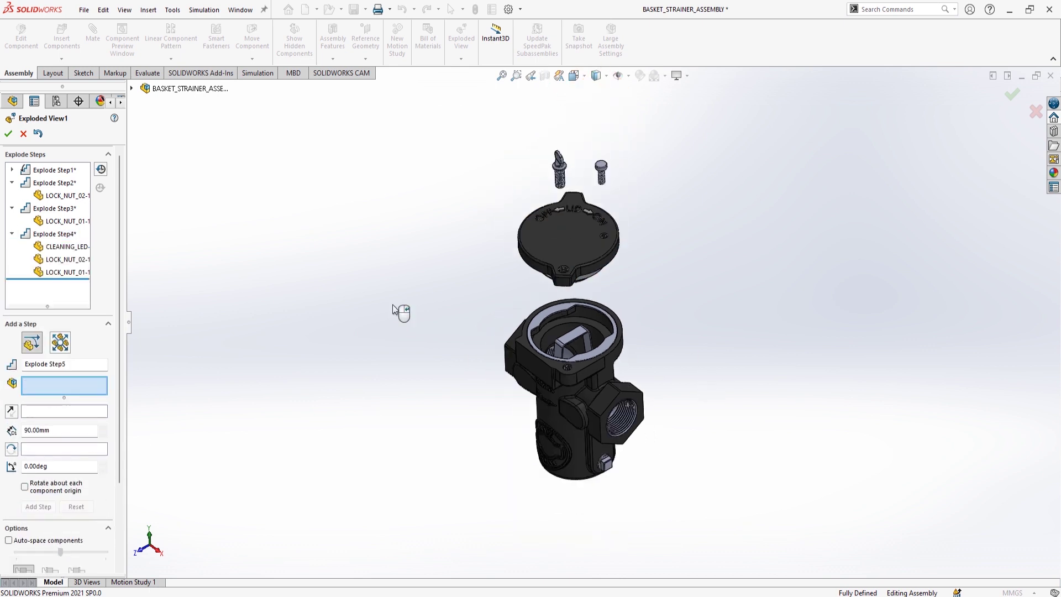
# Add an explode step raising the gasket with the parts above it 75 mm.
pyautogui.click(550, 357)
pyautogui.moveTo(561, 310); pyautogui.dragTo(561, 221)
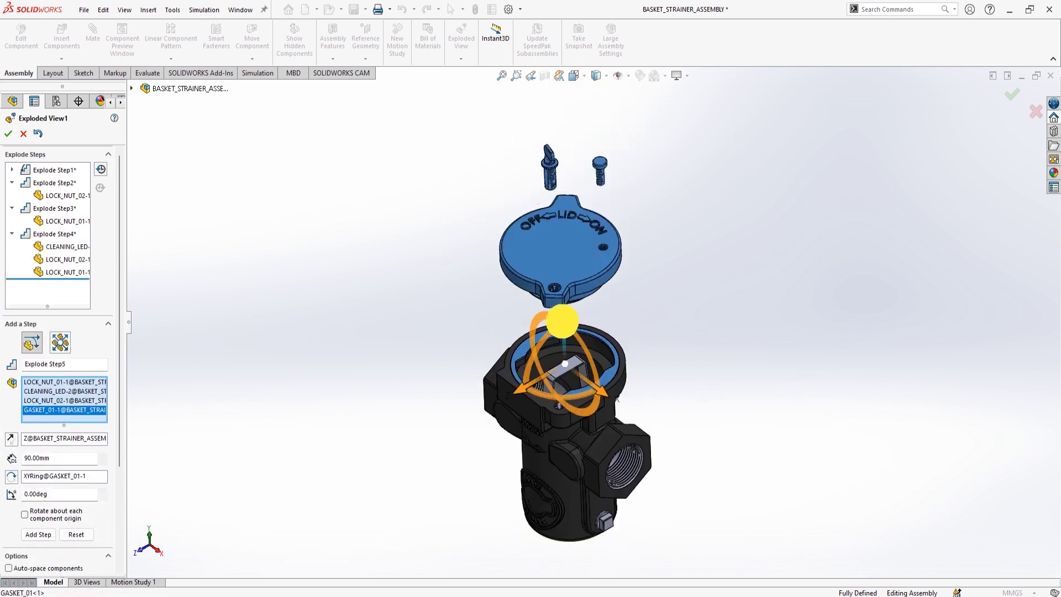
pyautogui.write('75')
pyautogui.press('Return')
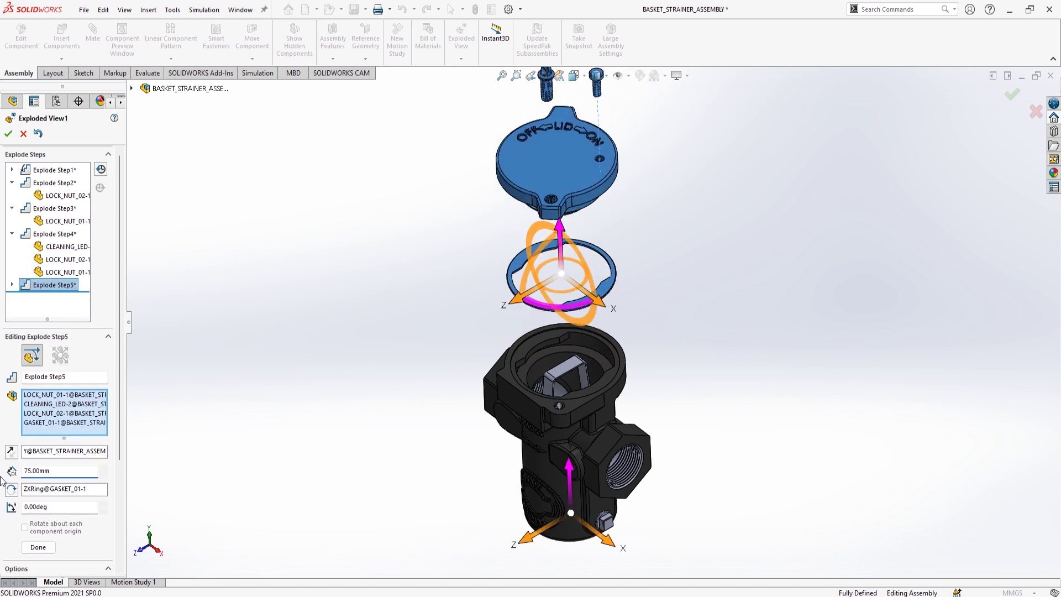
pyautogui.click(35, 547)
# Add an explode step lifting the strainer basket and everything above it 175 mm.
pyautogui.press('f')
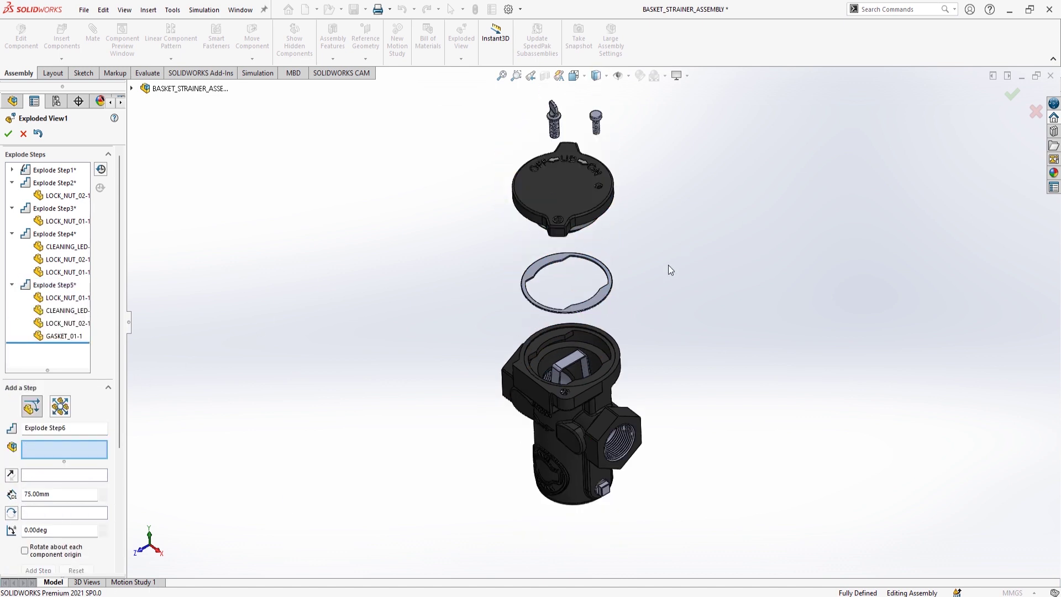
pyautogui.moveTo(487, 298); pyautogui.dragTo(655, 337)
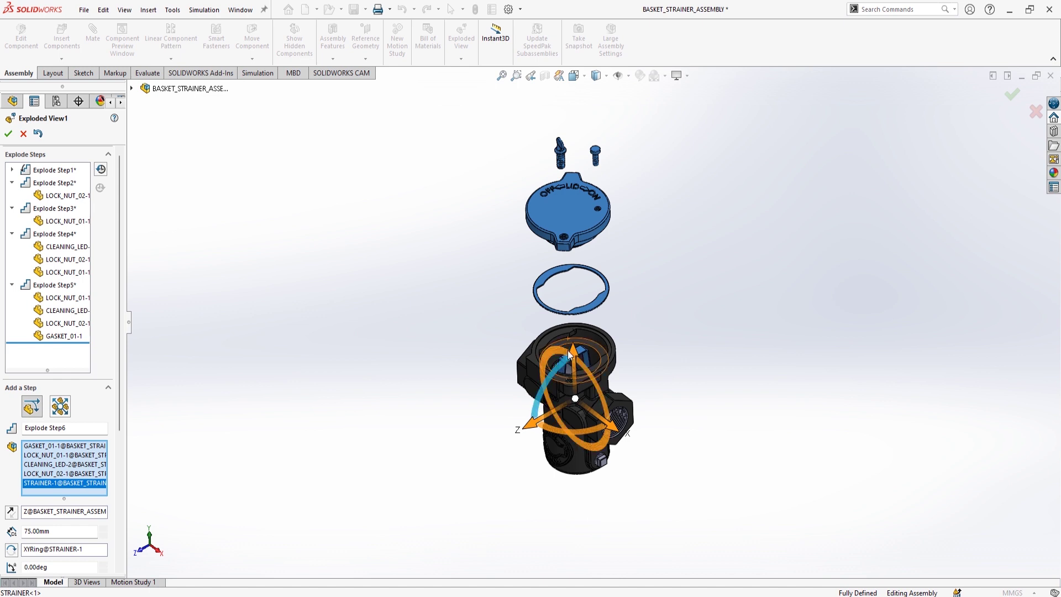
pyautogui.moveTo(569, 353); pyautogui.dragTo(569, 190)
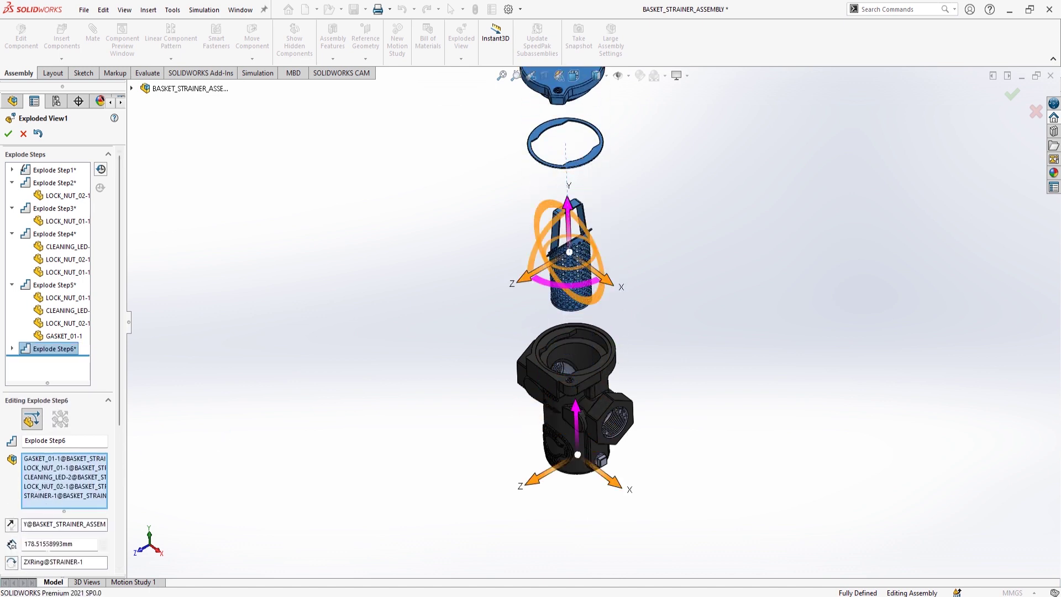
pyautogui.write('175')
pyautogui.press('Return')
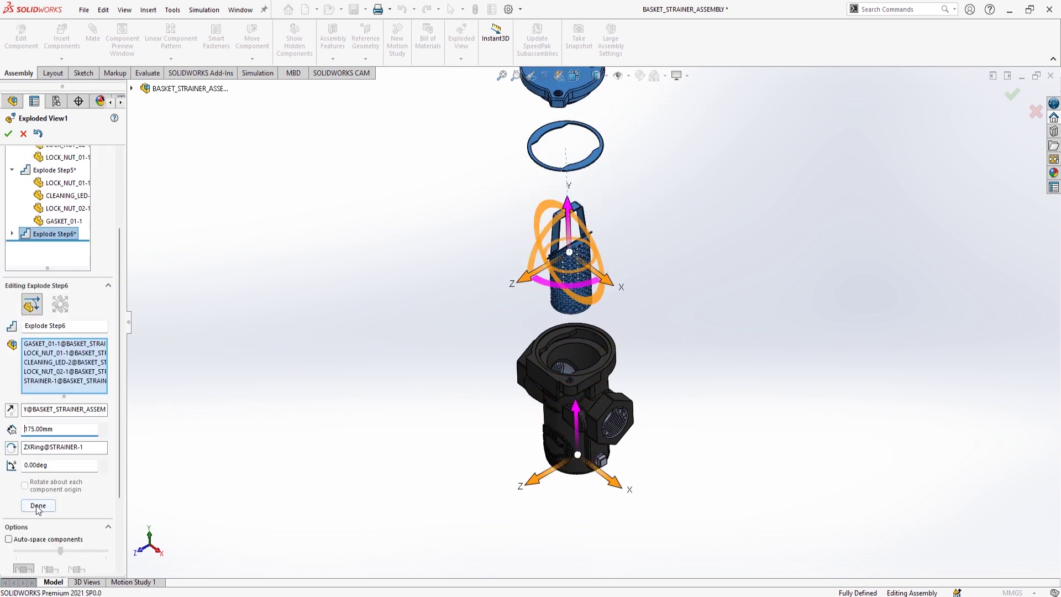
pyautogui.click(38, 508)
# Explode the drain plug 10 mm along X with a full 360° turn about its axis.
pyautogui.scroll(-5, 575, 442)
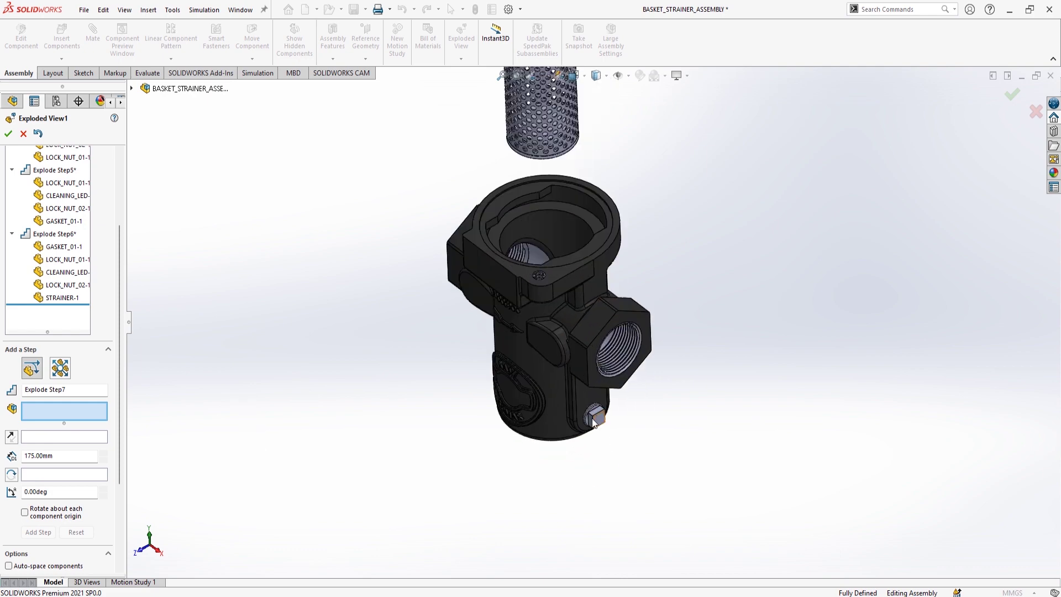
pyautogui.scroll(-5, 575, 442)
pyautogui.click(612, 320)
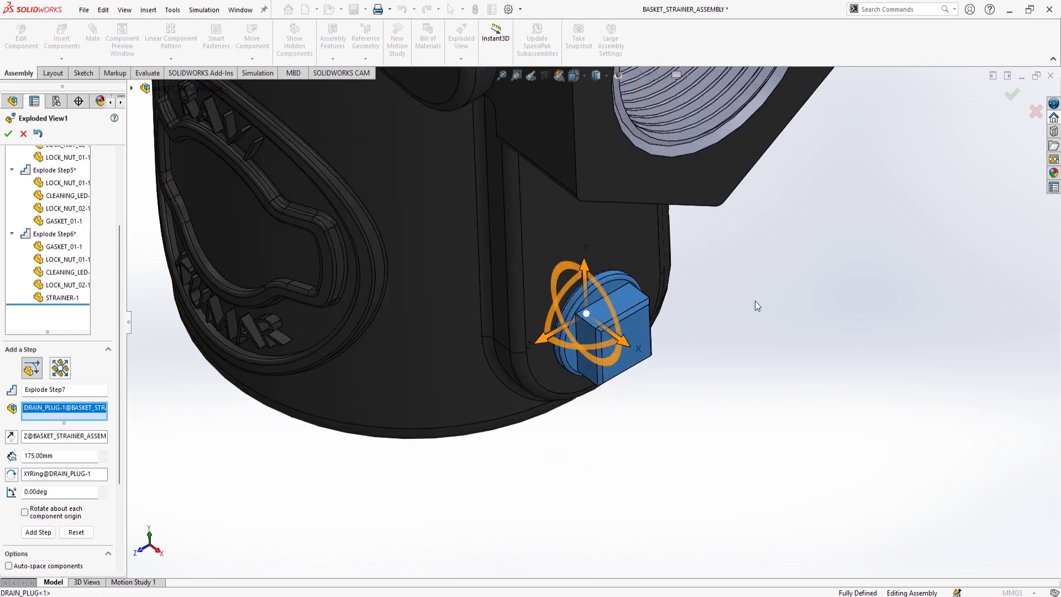
pyautogui.moveTo(628, 344); pyautogui.dragTo(680, 384)
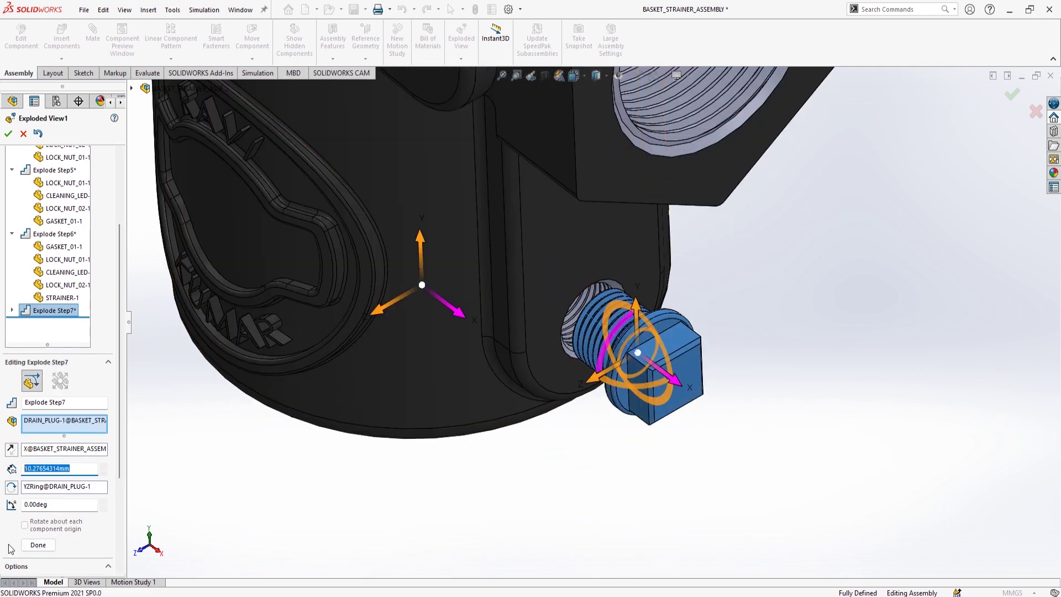
pyautogui.write('10')
pyautogui.press('Return')
pyautogui.click(34, 487)
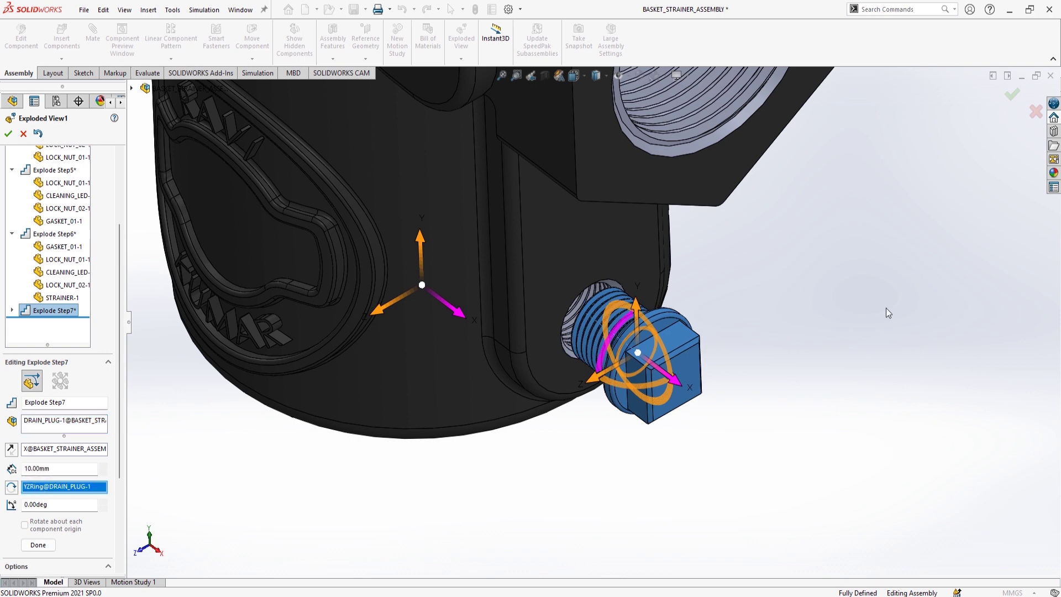
pyautogui.scroll(-3, 639, 321)
pyautogui.click(639, 321)
pyautogui.scroll(2, 575, 320)
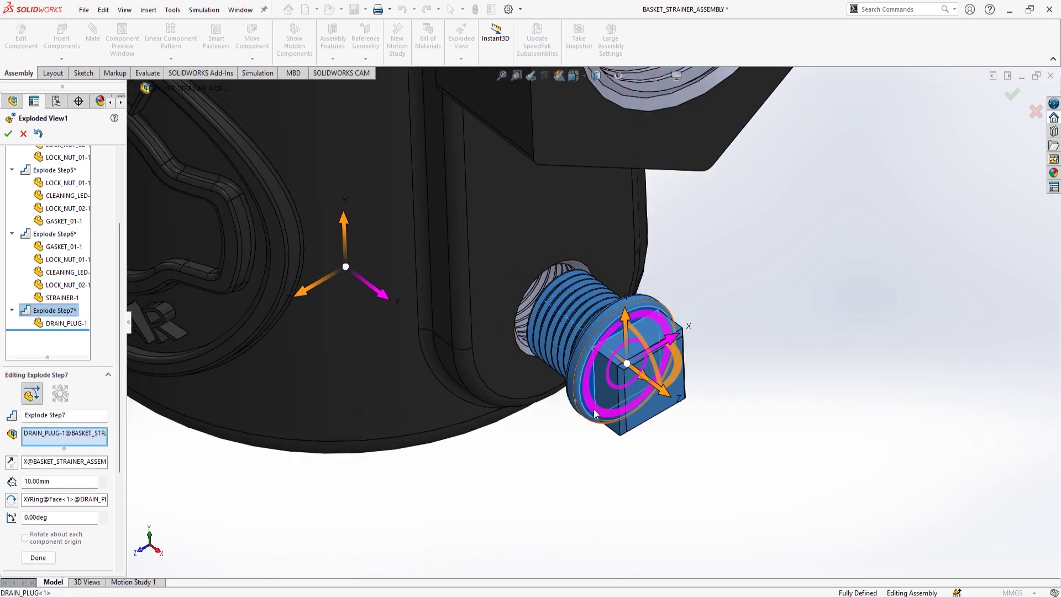
pyautogui.scroll(2, 493, 434)
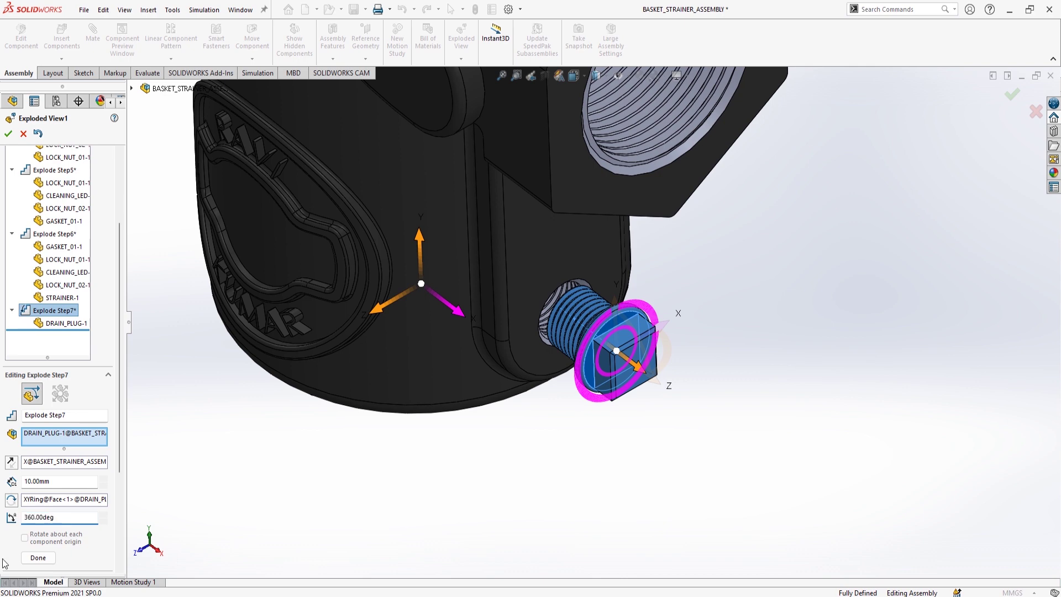
pyautogui.click(37, 557)
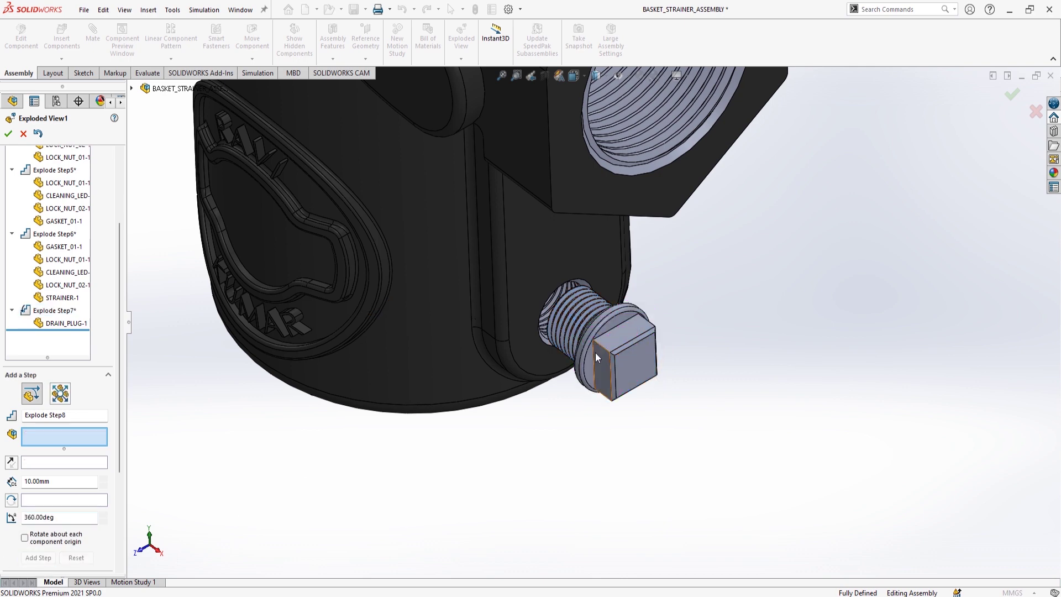
# Pull the drain plug 80 mm clear and close the explode editor keeping all steps.
pyautogui.moveTo(596, 352); pyautogui.dragTo(581, 427, button='middle')
pyautogui.moveTo(652, 387); pyautogui.dragTo(796, 467)
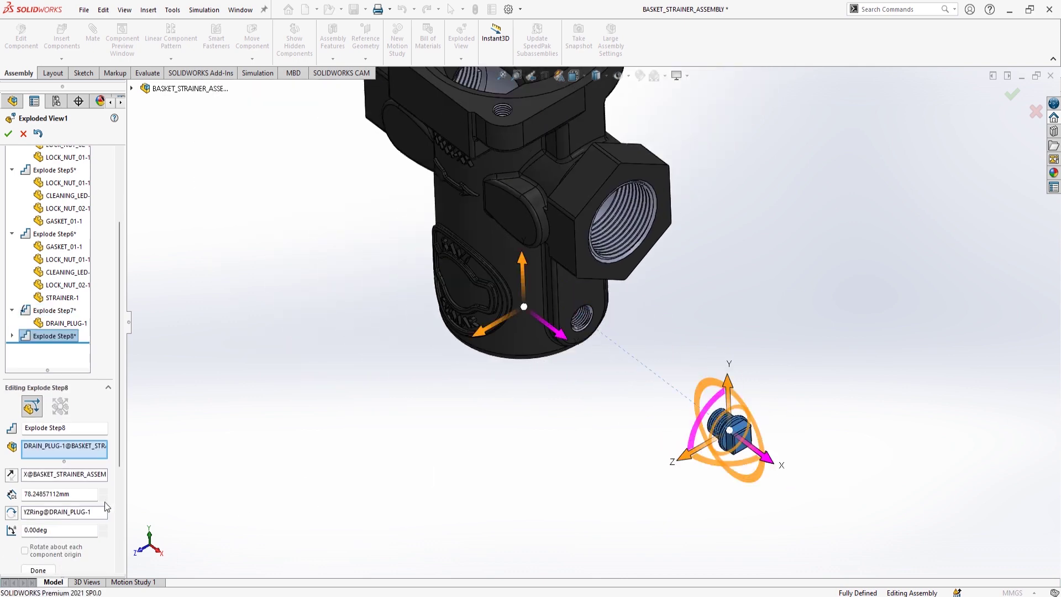
pyautogui.click(38, 571)
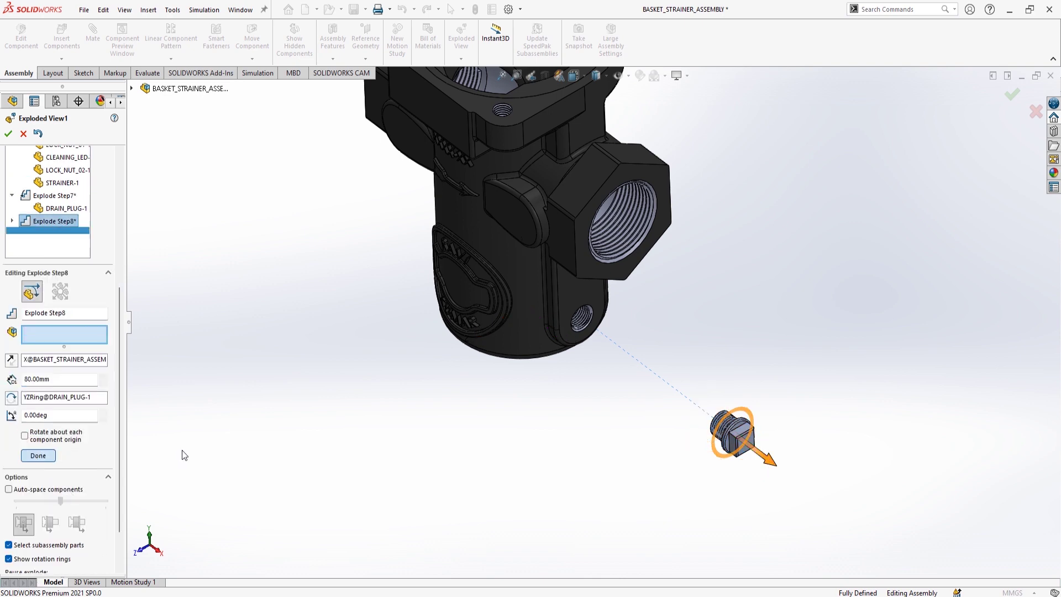
pyautogui.press('f')
pyautogui.press('Return')
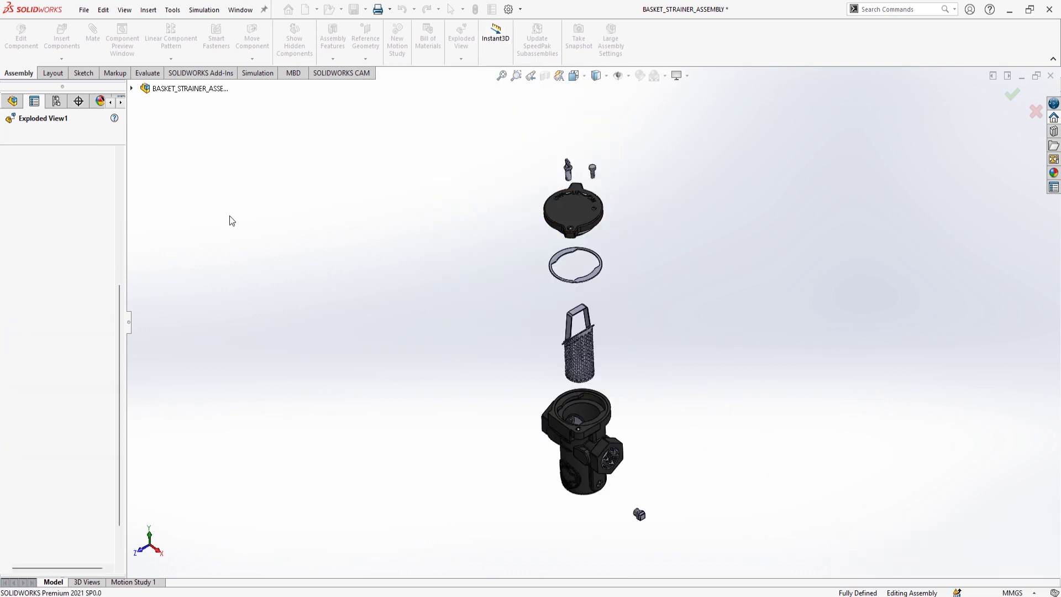
# Animate Exploded View1 collapsing, close the animation player, and fit the assembly in view.
pyautogui.rightClick(69, 165)
pyautogui.click(103, 183)
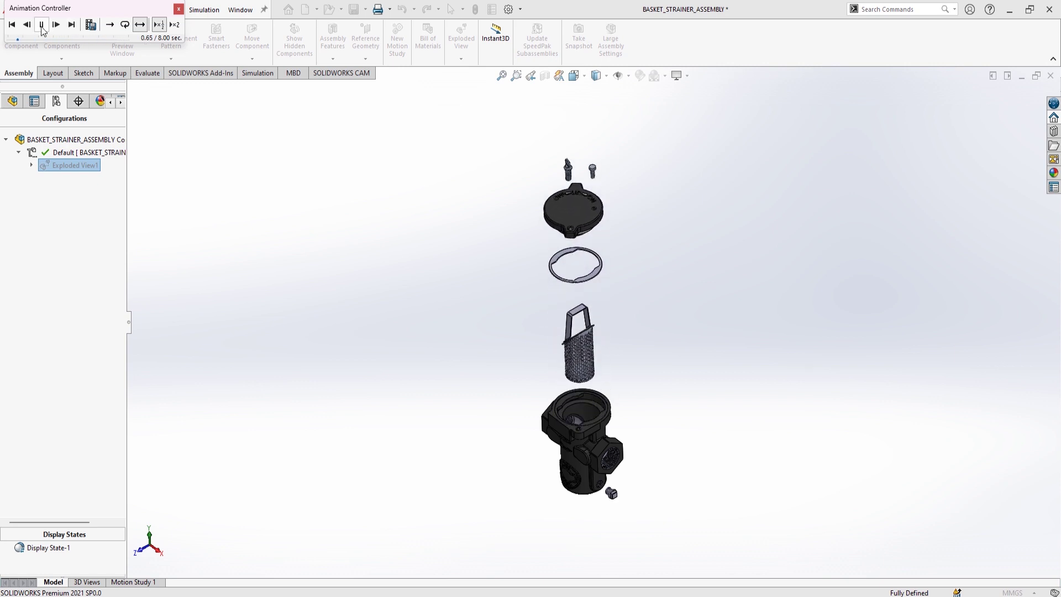
pyautogui.click(179, 10)
pyautogui.click(499, 76)
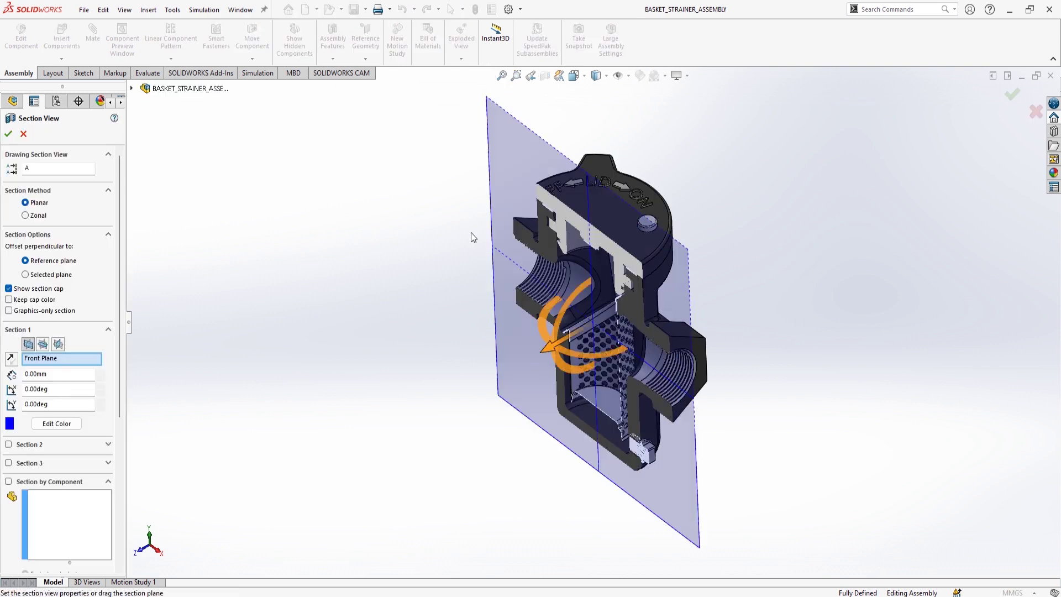
# Accept the Front Plane section cut to inspect the interior, then switch it off.
pyautogui.click(7, 134)
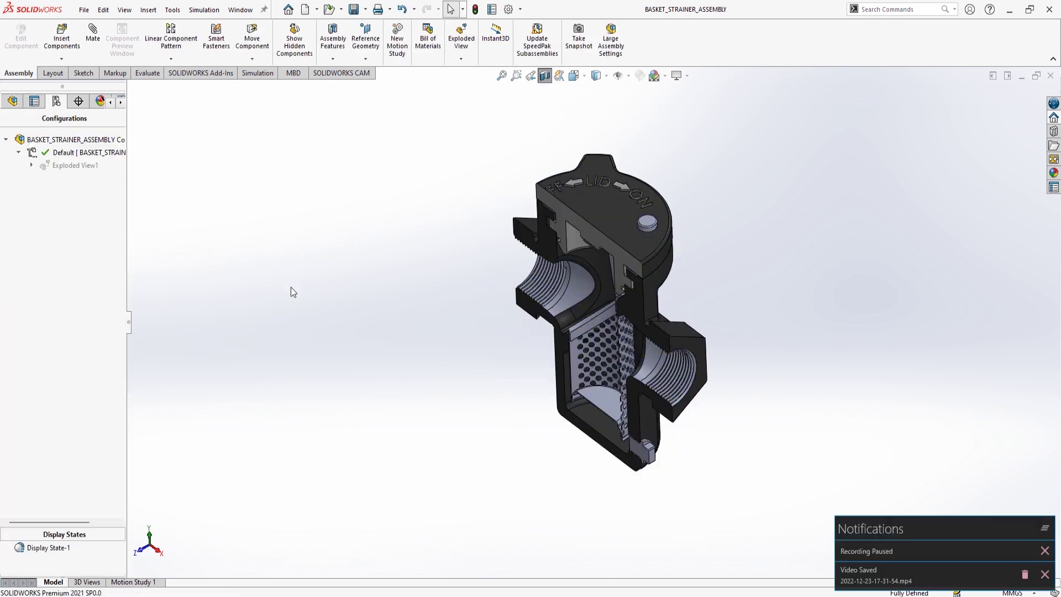
pyautogui.click(545, 75)
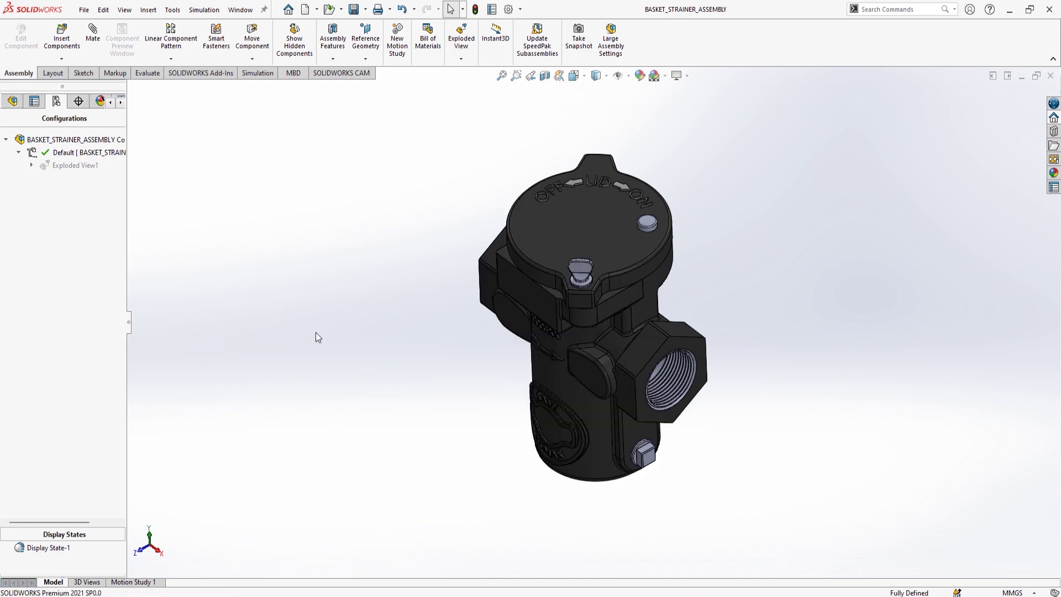